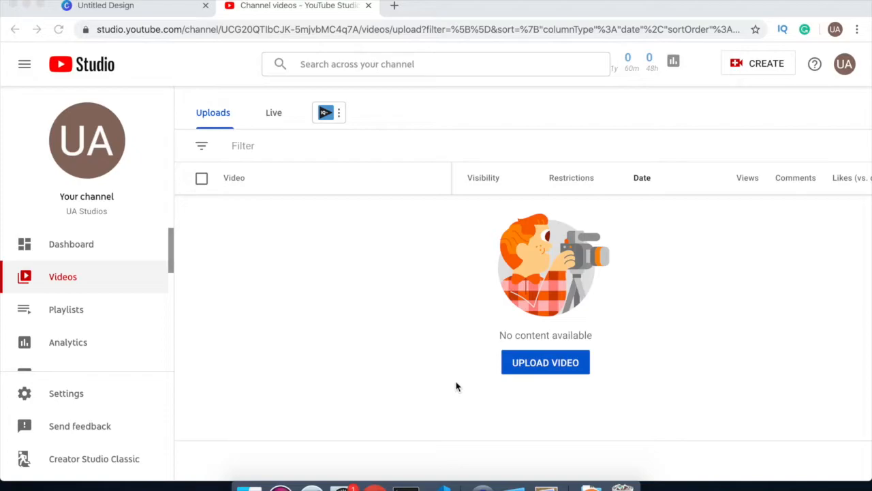
# Upload the video file Part 2.mov from the Video folder on the Desktop to the channel
pyautogui.click(554, 369)
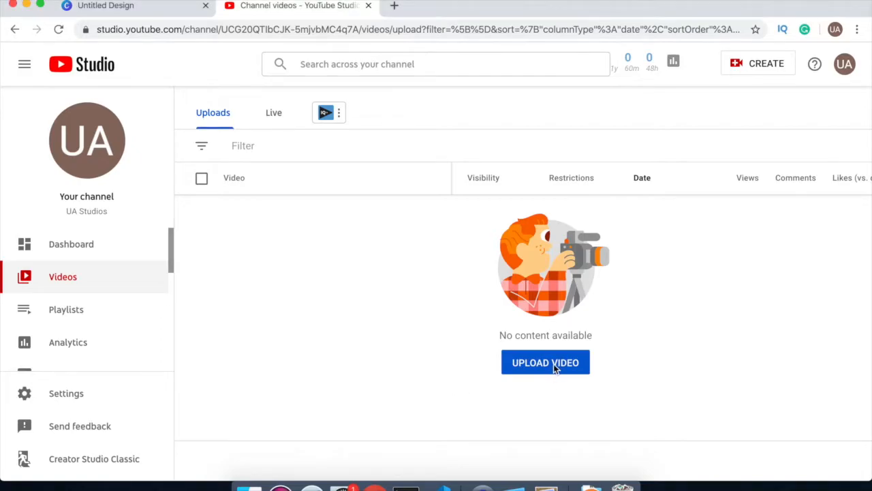
pyautogui.click(541, 367)
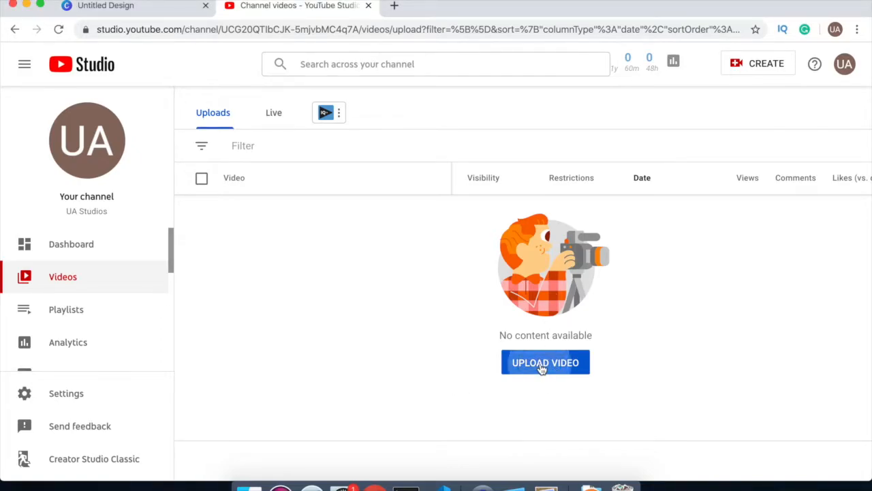
pyautogui.click(427, 353)
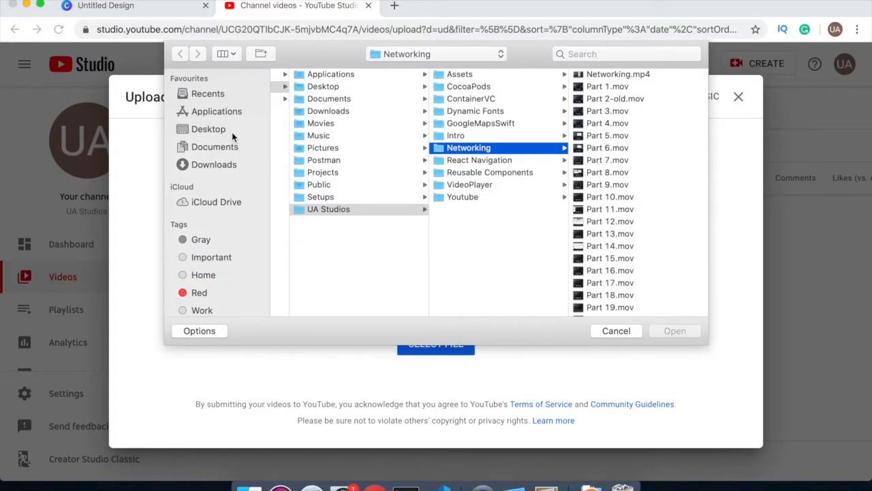
pyautogui.click(229, 131)
pyautogui.scroll(-10, 354, 130)
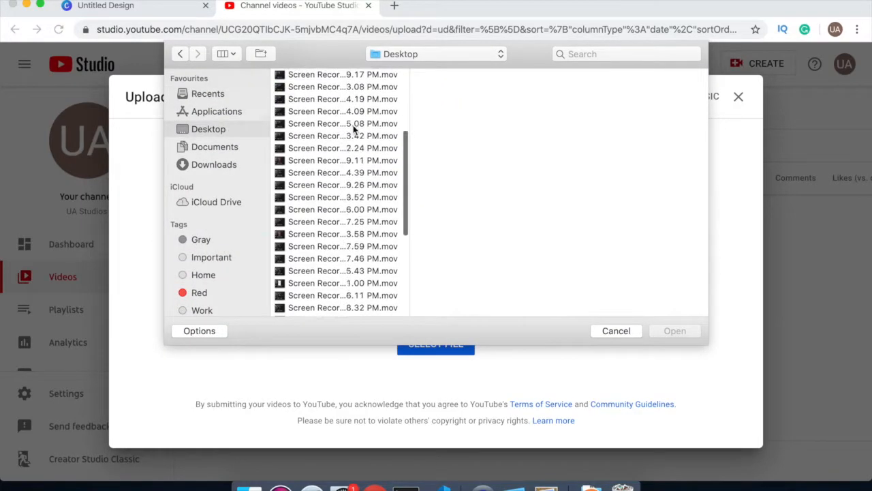
pyautogui.click(296, 310)
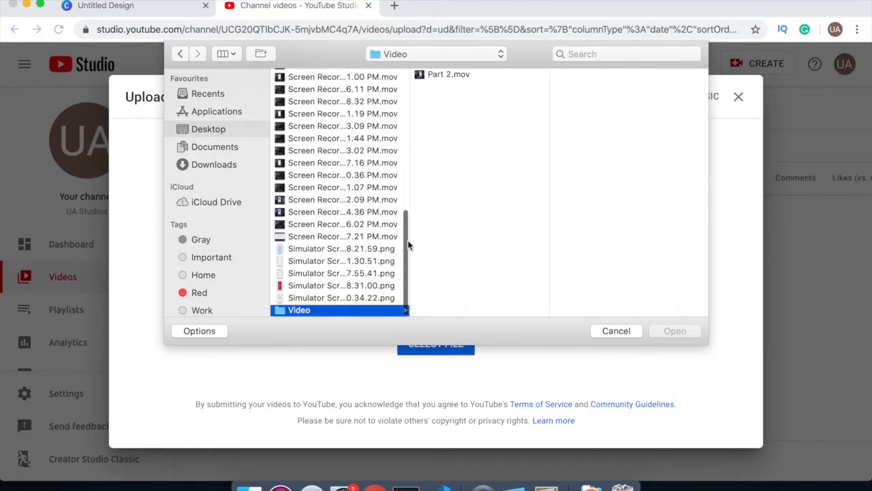
pyautogui.click(469, 75)
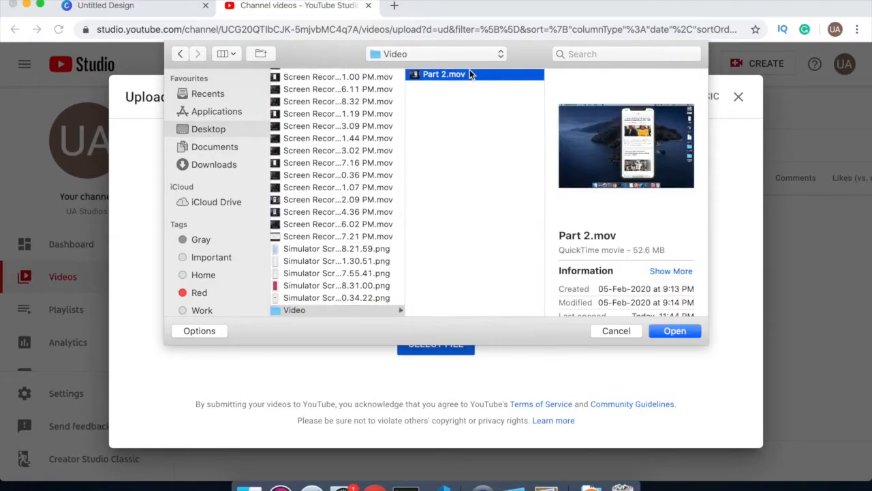
pyautogui.click(694, 332)
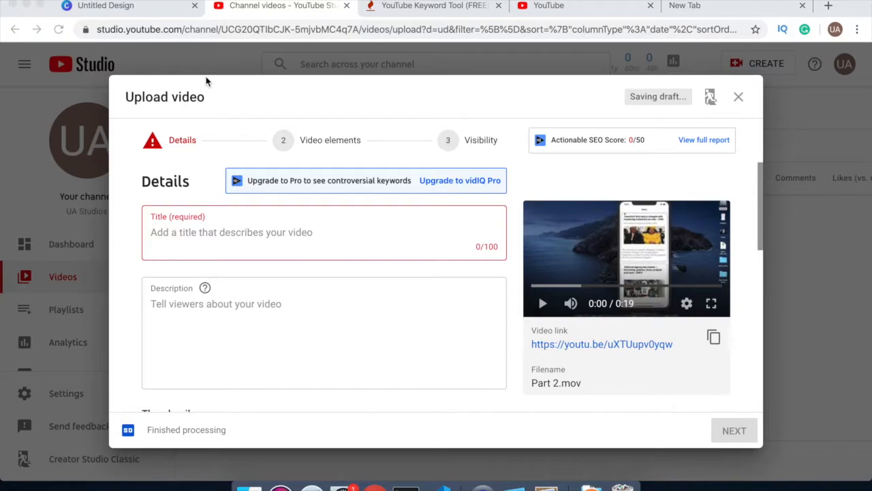
# Enter "Recipe | How to make pizza" as the video's title
pyautogui.click(185, 246)
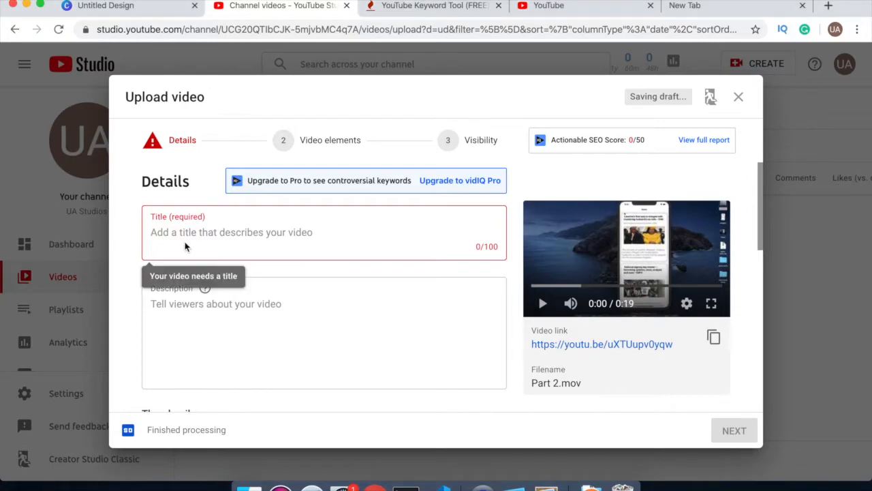
pyautogui.write('R')
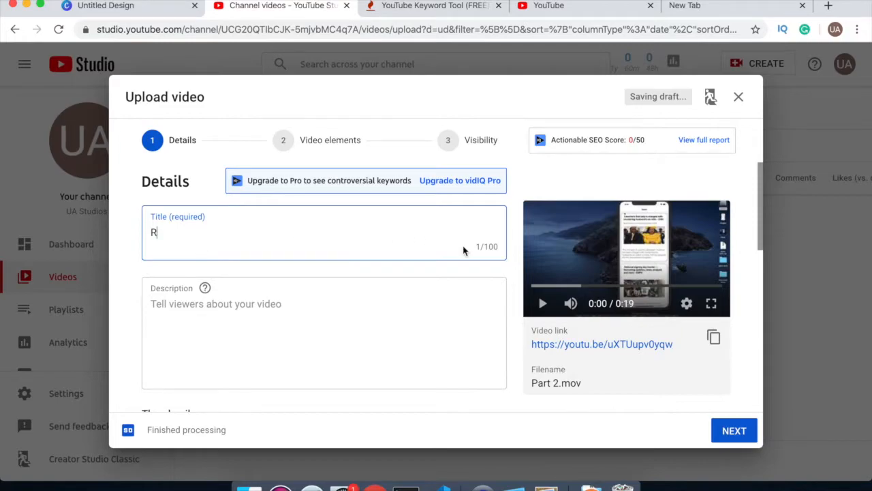
pyautogui.doubleClick(307, 249)
pyautogui.press('BackSpace')
pyautogui.write('Recipe | How to make Re')
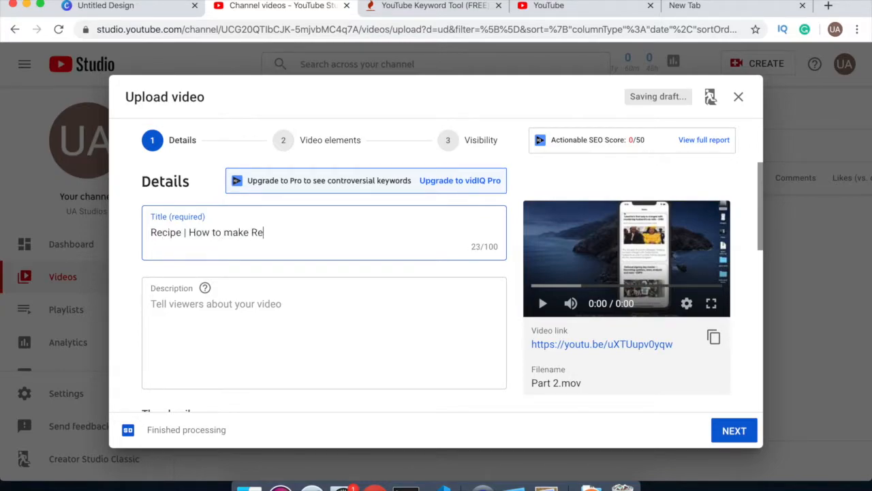
pyautogui.write('cipe')
pyautogui.press('BackSpace')
pyautogui.press('BackSpace')
pyautogui.press('BackSpace')
pyautogui.press('BackSpace')
pyautogui.press('BackSpace')
pyautogui.press('BackSpace')
pyautogui.press('BackSpace')
pyautogui.write('pizza')
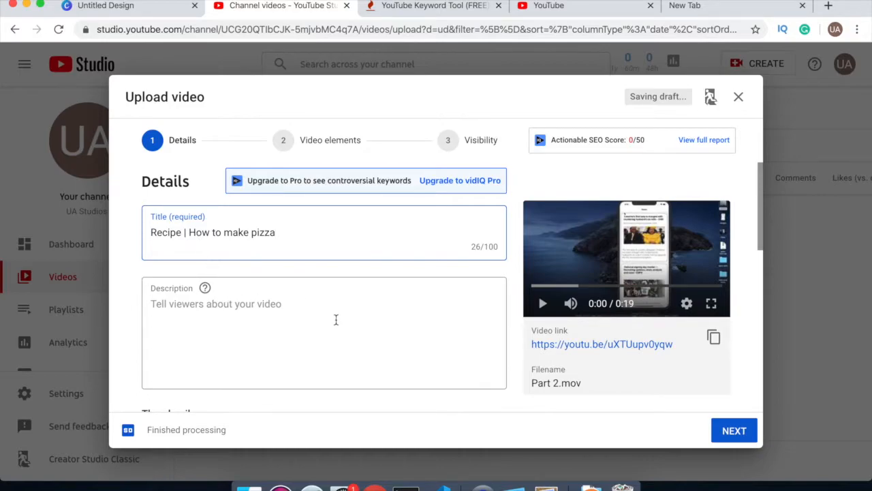
pyautogui.scroll(-2, 336, 320)
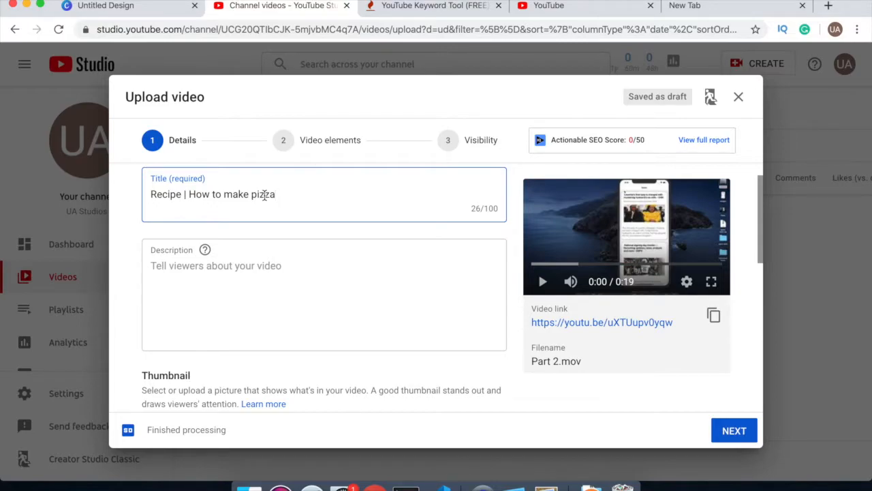
pyautogui.scroll(-8, 230, 270)
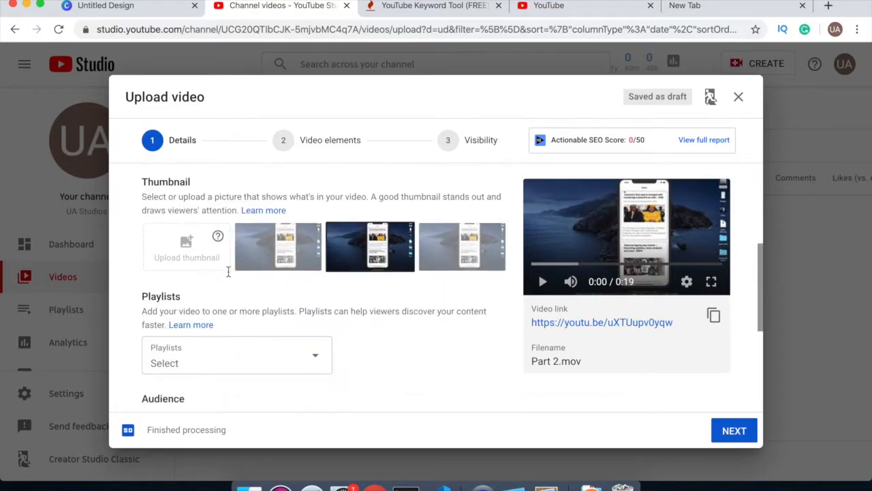
pyautogui.scroll(-3, 229, 276)
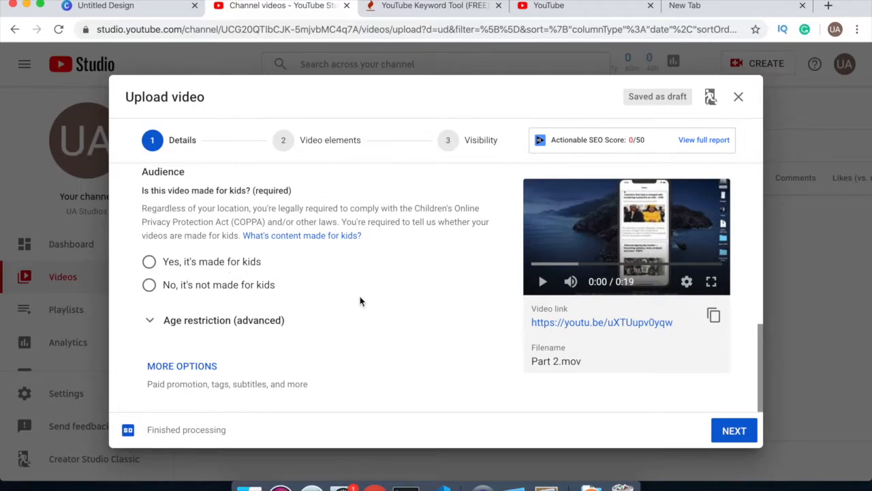
pyautogui.scroll(10, 361, 302)
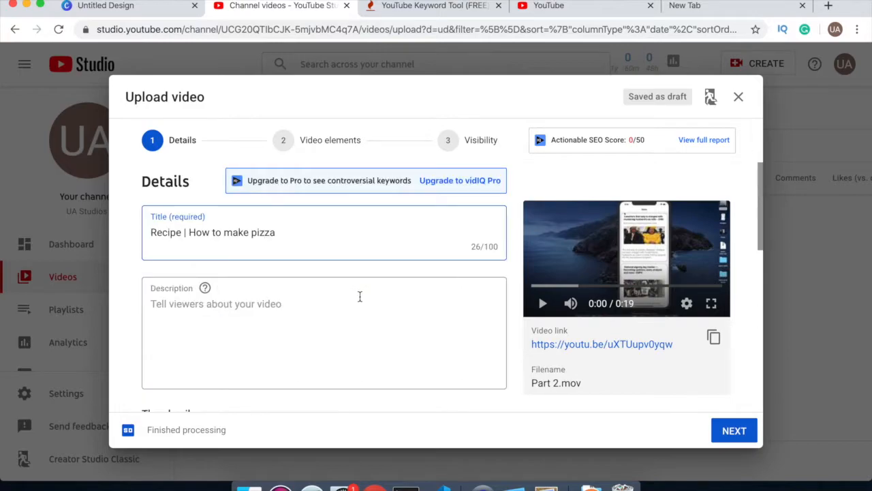
pyautogui.click(306, 236)
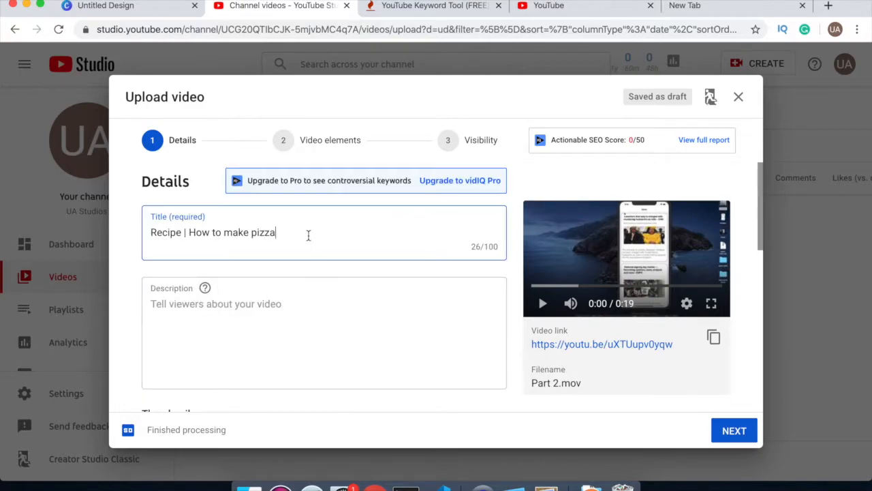
# Enter "Easy to make home made pizza.." as the video's description
pyautogui.click(243, 320)
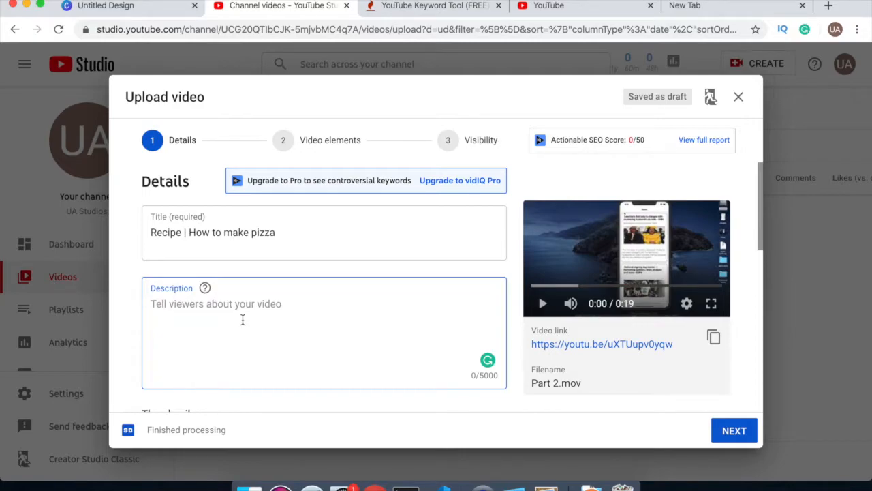
pyautogui.write('E')
pyautogui.press('BackSpace')
pyautogui.write('Easy ')
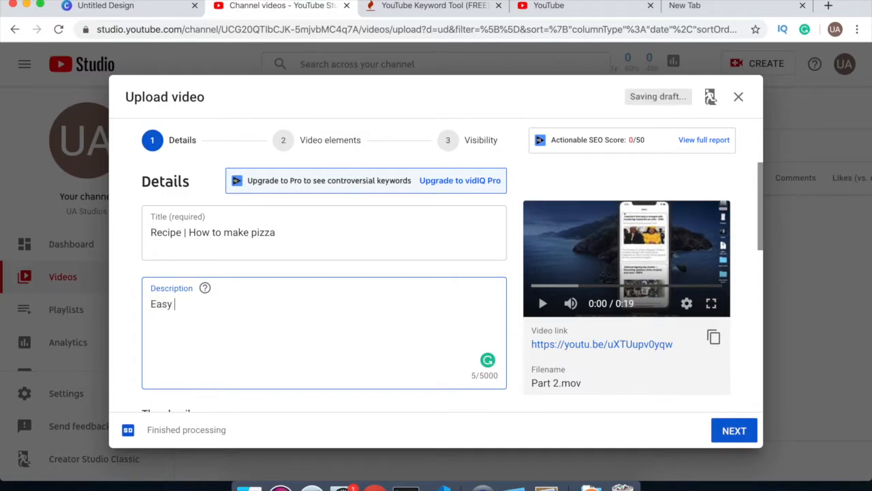
pyautogui.write('to make homeb')
pyautogui.press('BackSpace')
pyautogui.write('made')
pyautogui.press('BackSpace')
pyautogui.press('BackSpace')
pyautogui.press('BackSpace')
pyautogui.press('BackSpace')
pyautogui.write('made')
pyautogui.press('BackSpace')
pyautogui.press('BackSpace')
pyautogui.write('de pizza..')
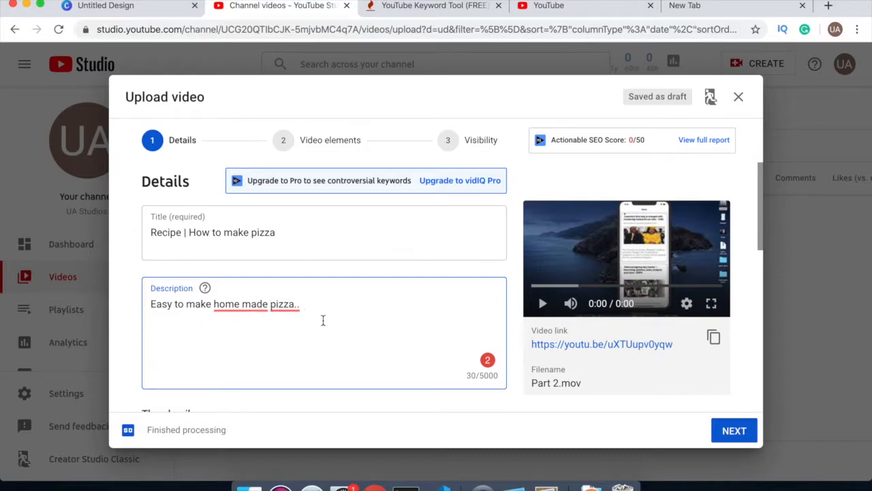
# Apply the Grammarly corrections "homemade" and "pizza." to the description
pyautogui.moveTo(242, 305)
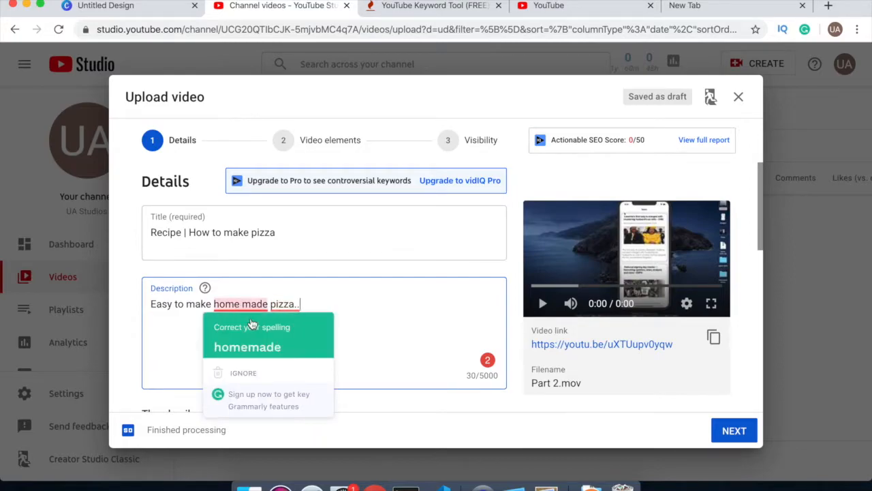
pyautogui.click(247, 345)
pyautogui.moveTo(285, 305)
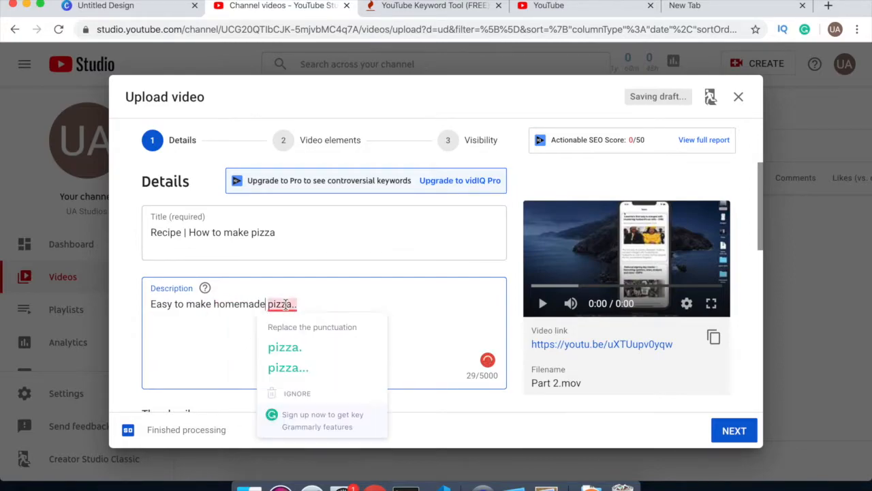
pyautogui.click(286, 348)
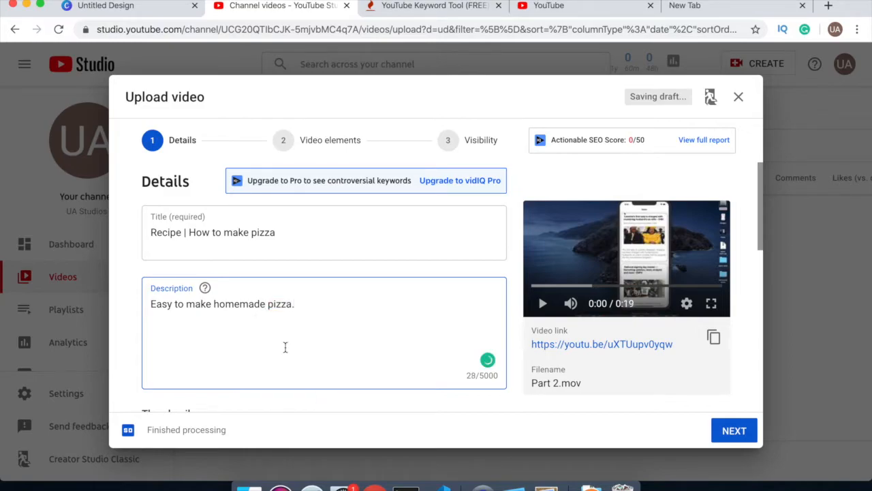
pyautogui.moveTo(490, 365)
# Choose the first automatically generated image as the video's thumbnail
pyautogui.scroll(-4, 330, 320)
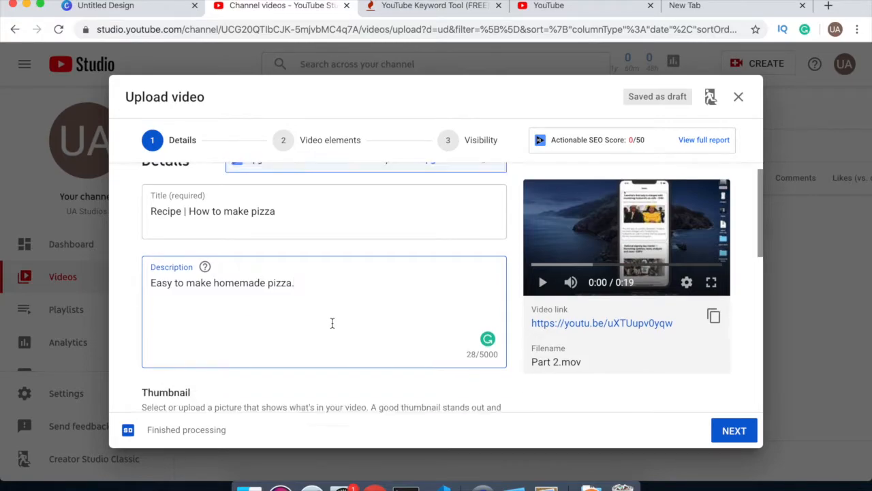
pyautogui.scroll(-2, 333, 329)
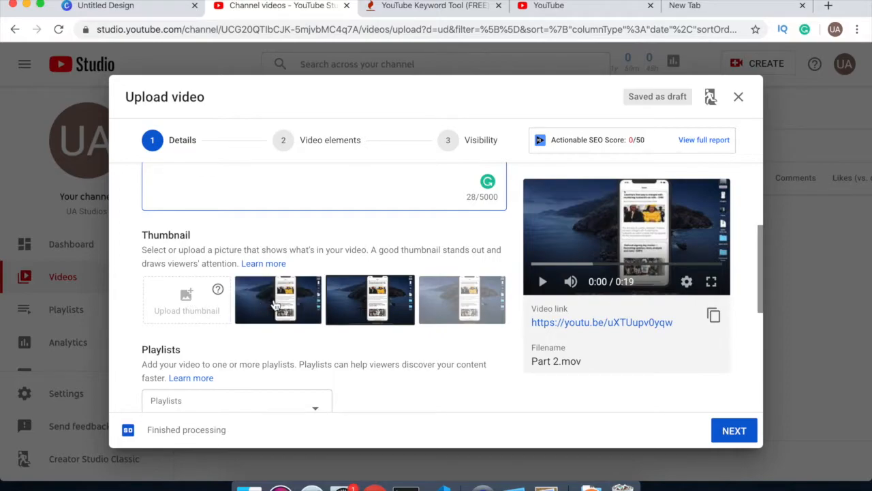
pyautogui.click(276, 303)
# Check the playlist choices for the video without assigning one
pyautogui.scroll(-3, 358, 343)
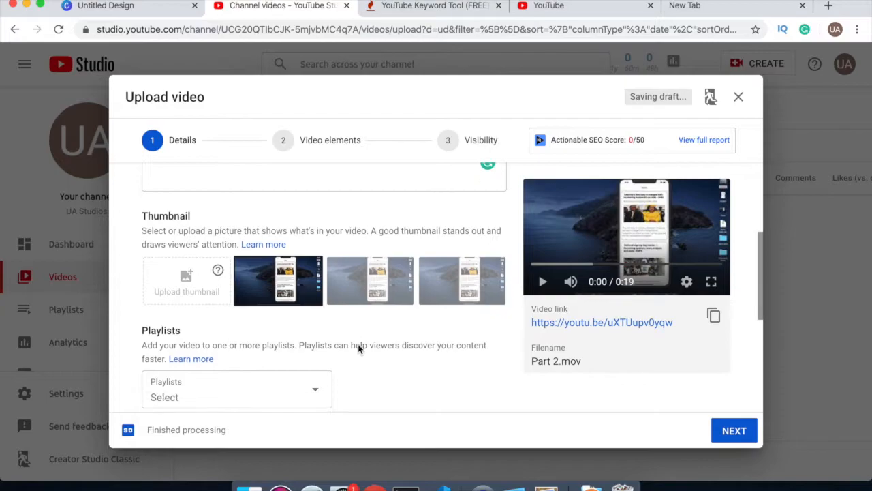
pyautogui.scroll(-2, 308, 320)
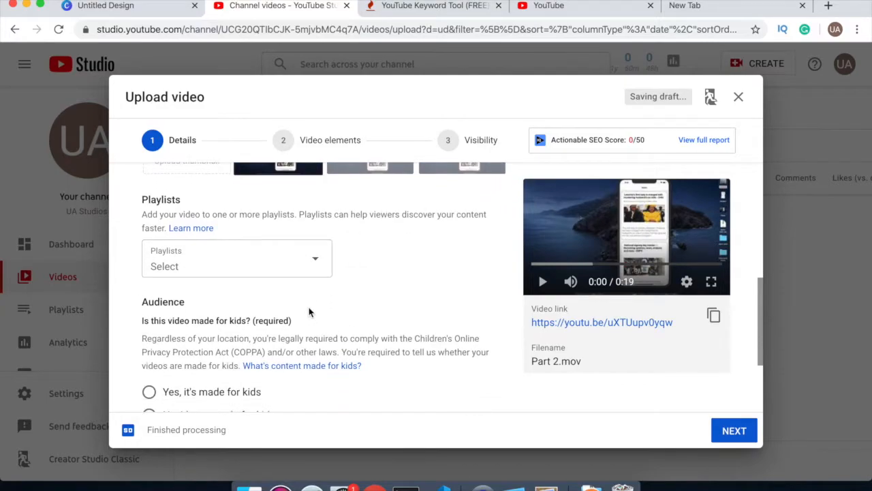
pyautogui.click(309, 266)
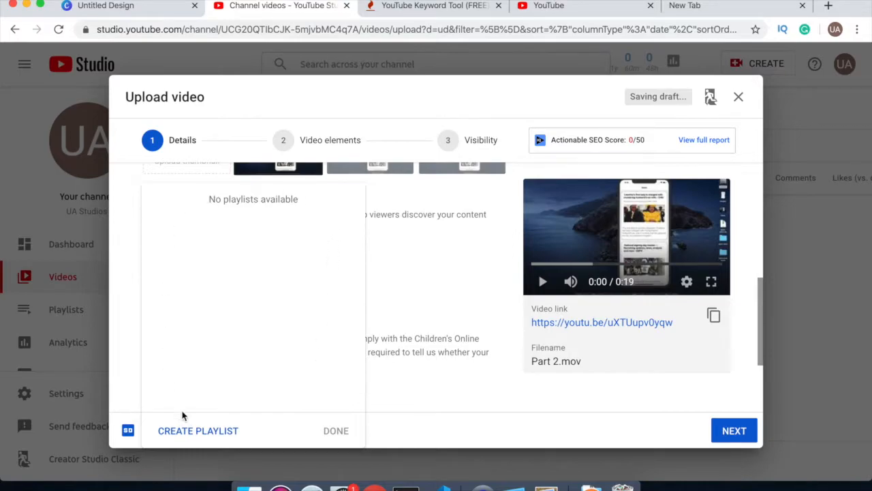
pyautogui.click(419, 300)
# Set the required audience answer to "No, it's not made for kids"
pyautogui.scroll(-4, 238, 282)
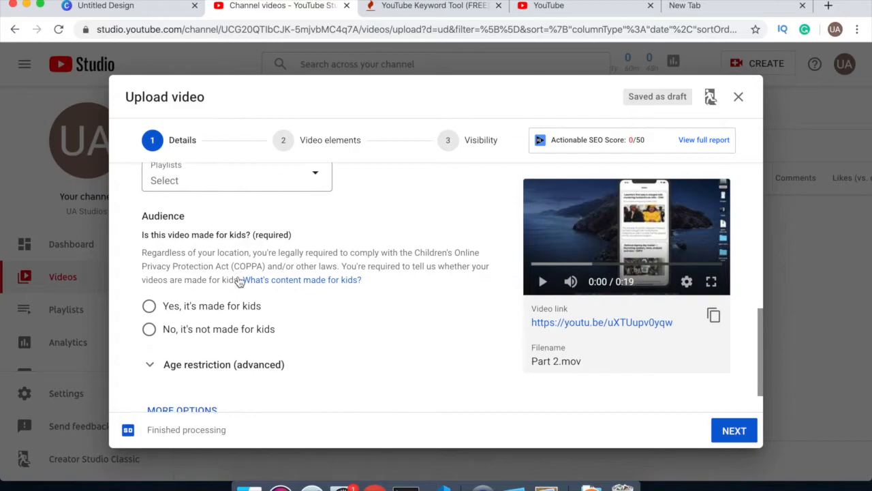
pyautogui.click(149, 287)
pyautogui.scroll(-1, 322, 295)
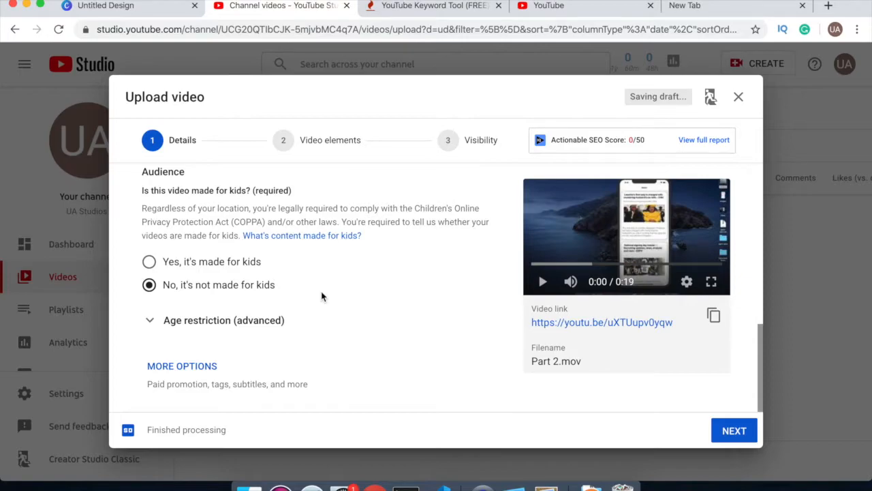
# Show the additional video options and place the cursor in the empty Tags field
pyautogui.click(190, 368)
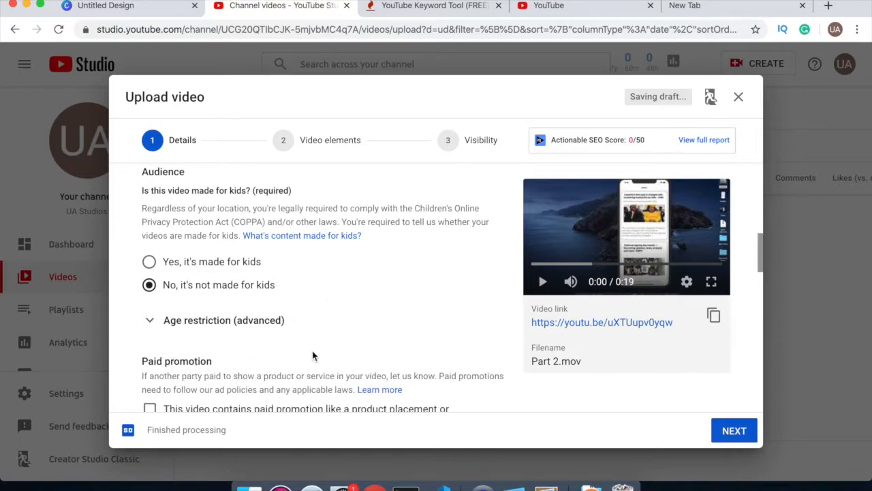
pyautogui.scroll(-2, 312, 350)
pyautogui.scroll(-4, 313, 351)
pyautogui.click(250, 350)
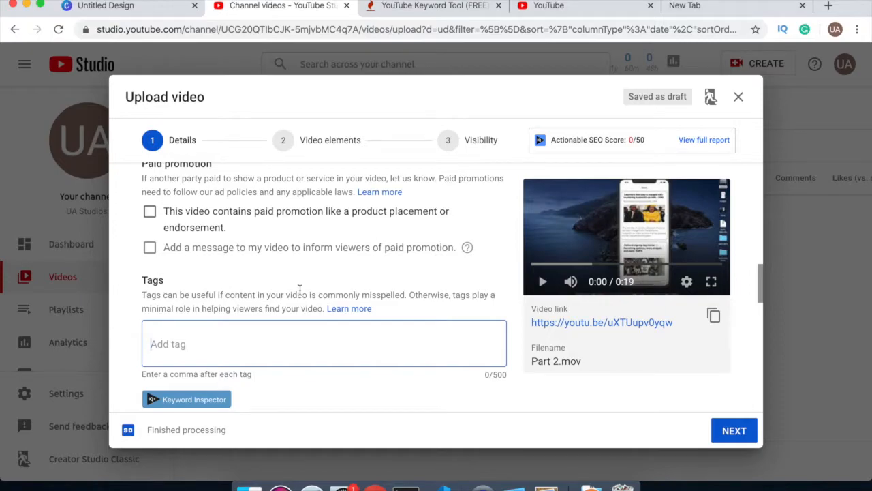
# Look over the vidIQ extension's shortcuts and the tag tools beneath the Tags field
pyautogui.scroll(1, 343, 216)
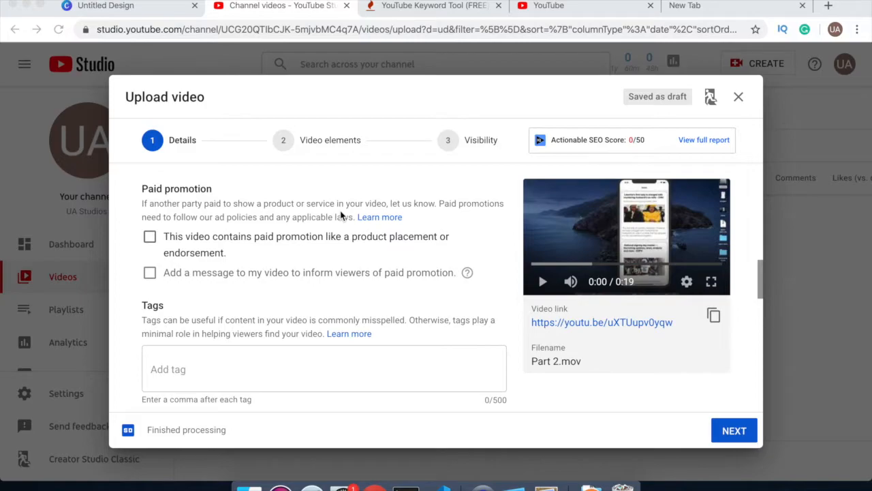
pyautogui.click(784, 34)
pyautogui.click(782, 37)
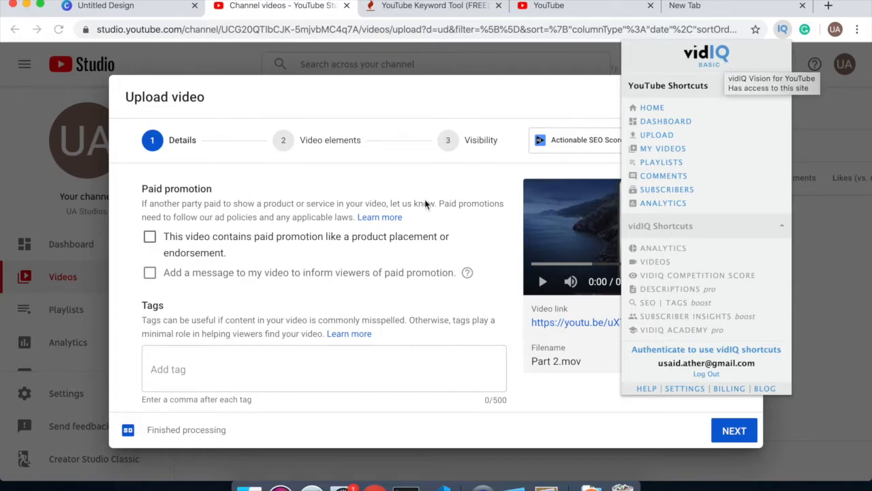
pyautogui.click(317, 273)
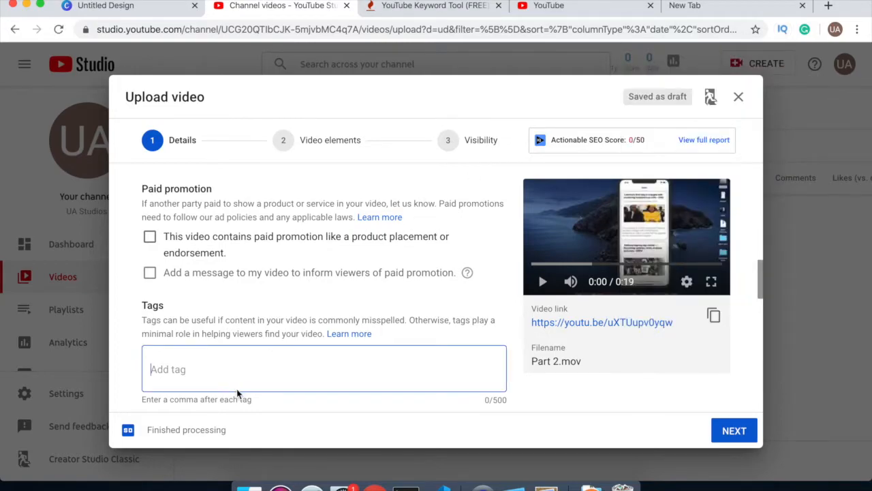
pyautogui.scroll(-1, 292, 347)
pyautogui.scroll(-1, 292, 347)
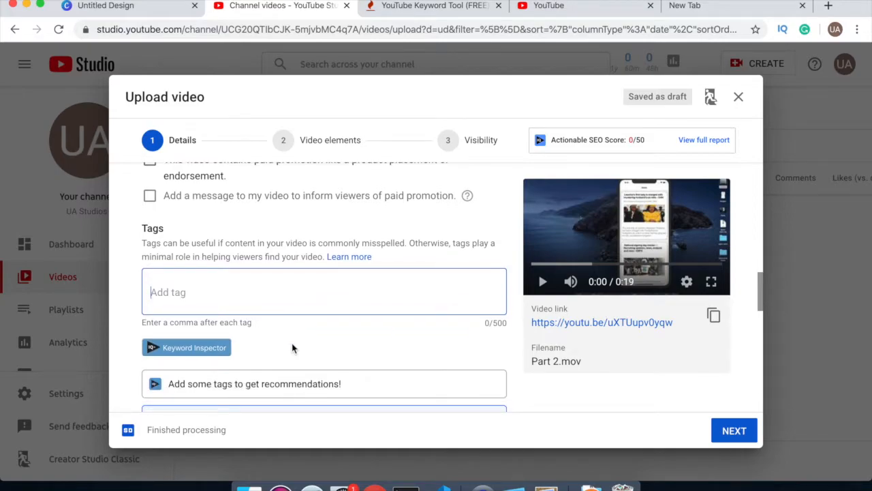
# Review the video's title for keywords and add the tag "Recipie" in the Tags field
pyautogui.scroll(2, 325, 277)
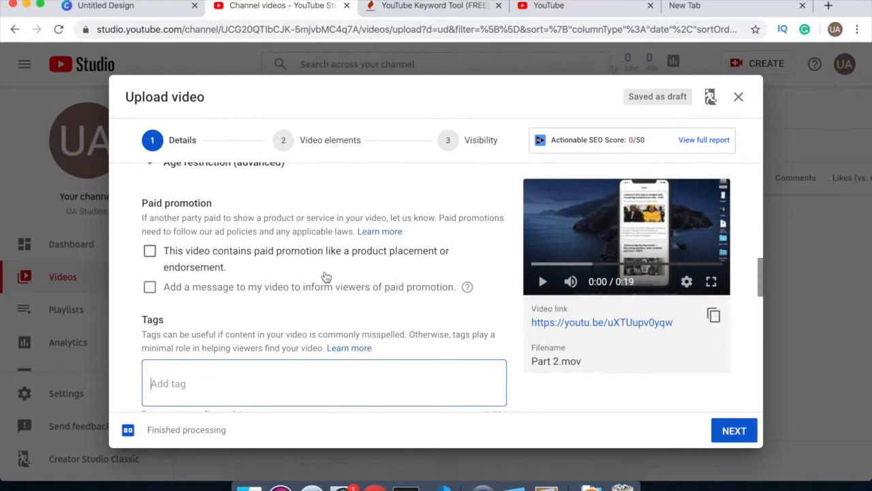
pyautogui.scroll(10, 325, 277)
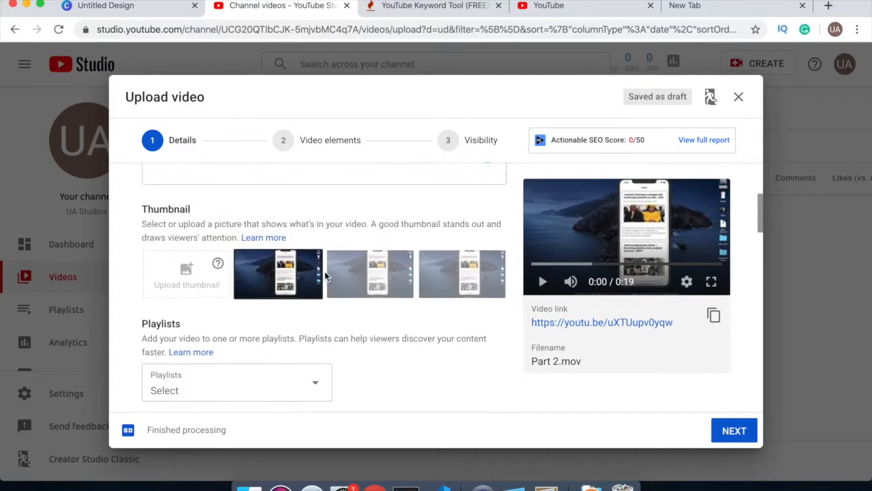
pyautogui.scroll(3, 325, 277)
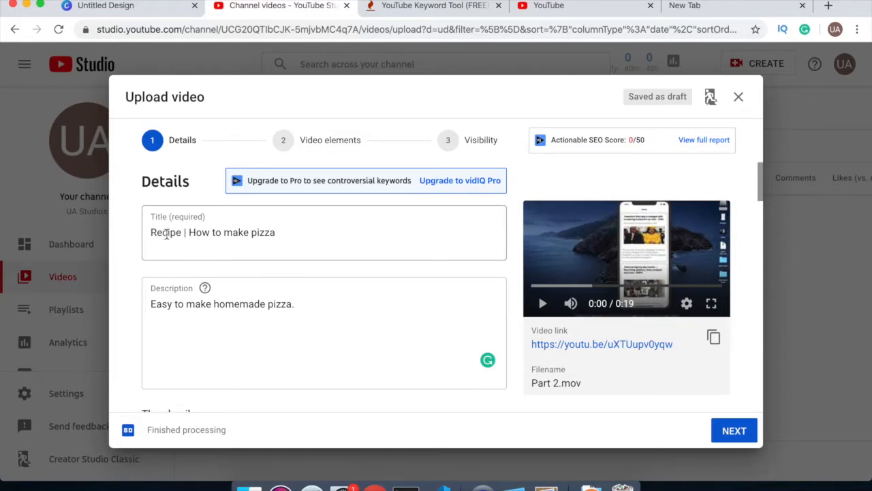
pyautogui.scroll(-13, 306, 310)
pyautogui.scroll(-5, 306, 313)
pyautogui.click(283, 286)
pyautogui.write('Recipie')
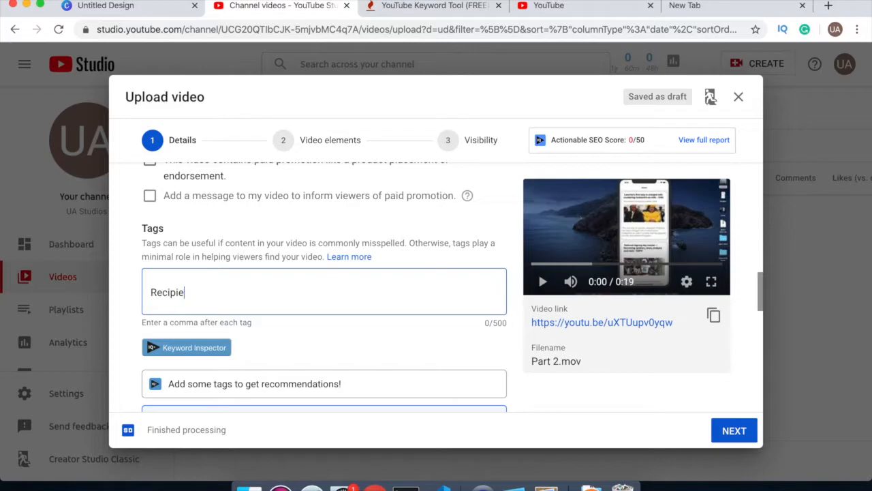
pyautogui.write(',')
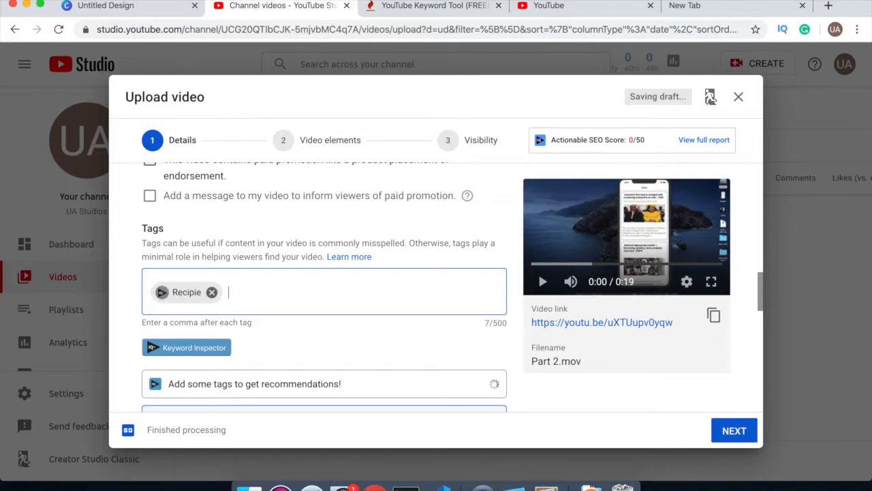
# Add "pizza" as a further tag for the video
pyautogui.scroll(5, 330, 316)
pyautogui.scroll(10, 330, 317)
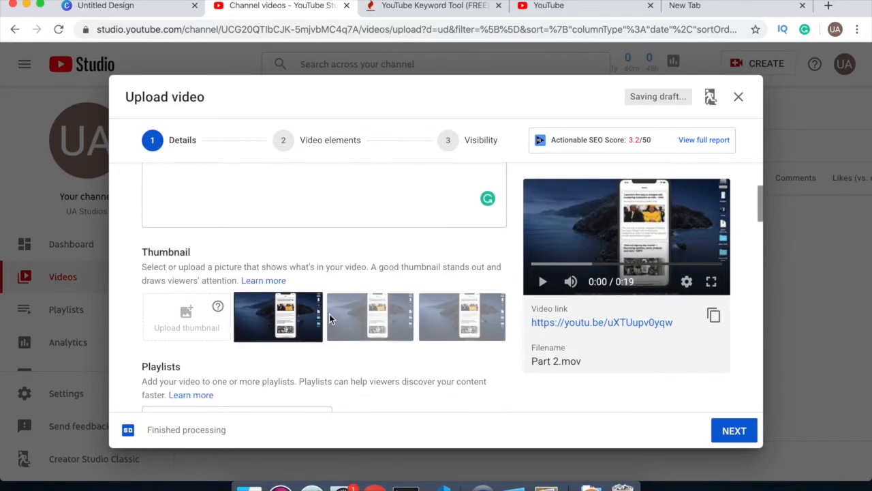
pyautogui.scroll(-10, 330, 314)
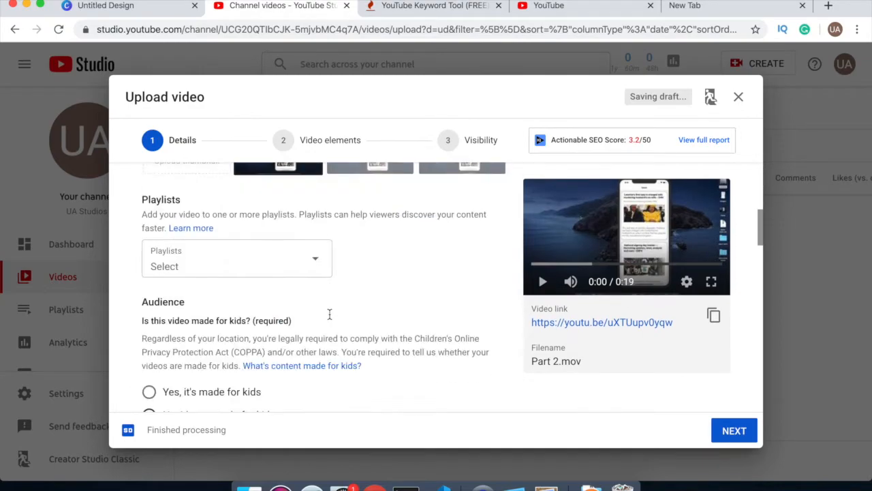
pyautogui.scroll(-3, 329, 313)
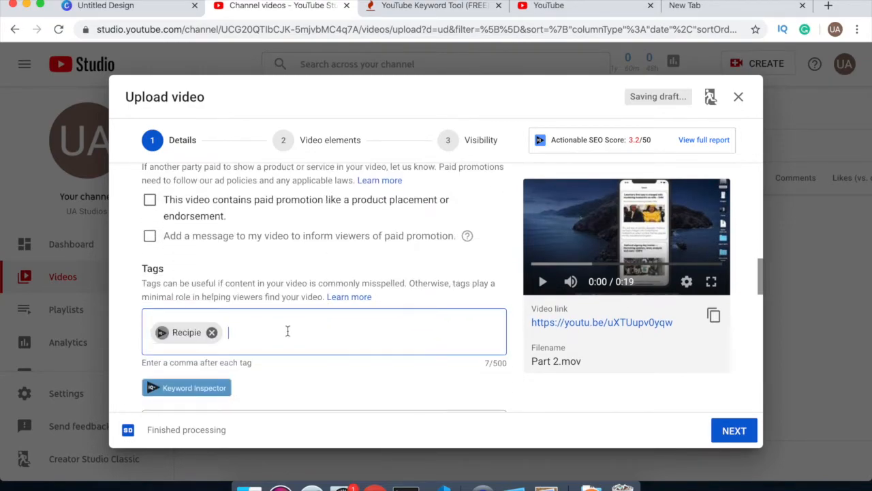
pyautogui.write('pizza,')
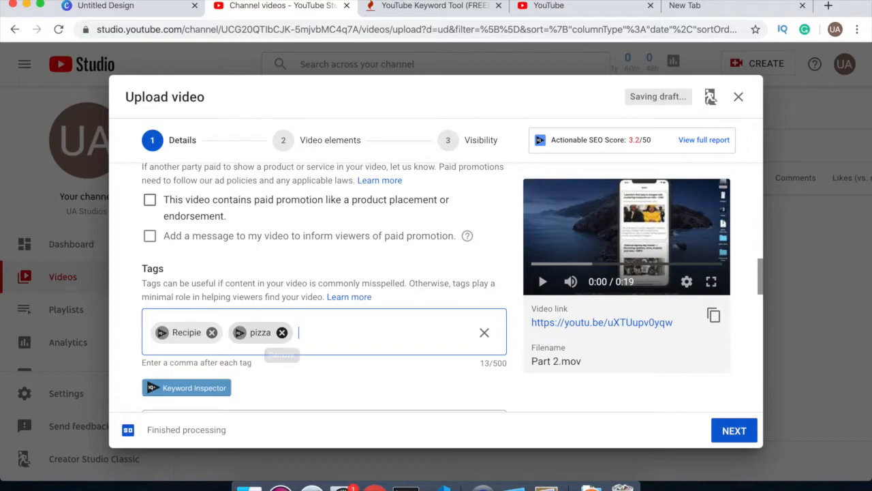
# Check the title and description for another keyword and add the tag "how to"
pyautogui.scroll(8, 313, 293)
pyautogui.scroll(3, 313, 292)
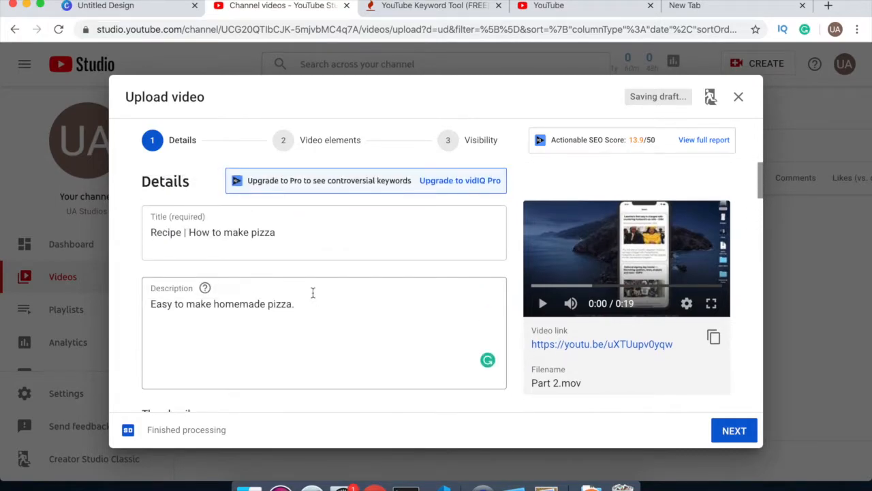
pyautogui.scroll(-10, 312, 292)
pyautogui.scroll(-3, 313, 297)
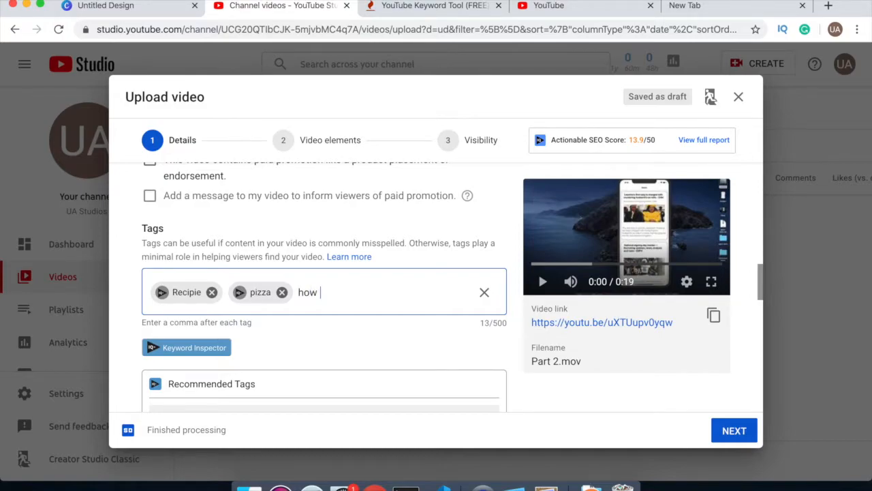
pyautogui.write(',')
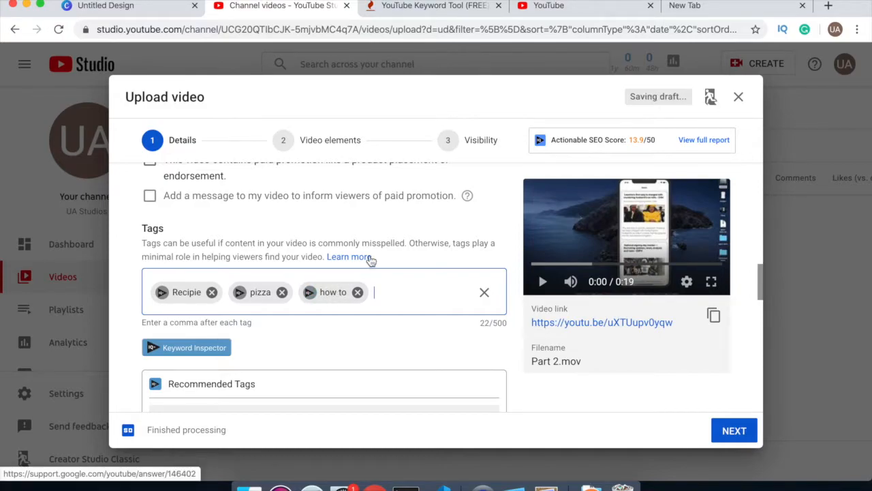
# Take a keyword from the description and add the tag "homemade" to the video
pyautogui.scroll(10, 370, 260)
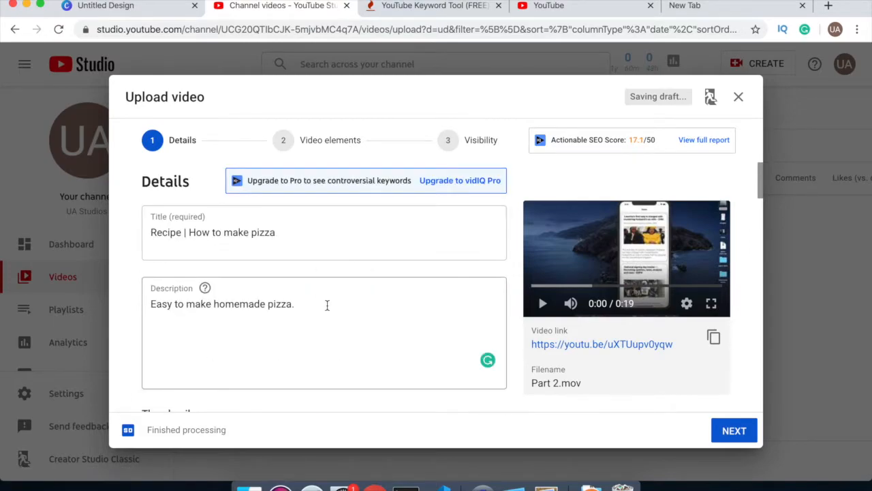
pyautogui.scroll(-10, 327, 307)
pyautogui.scroll(-3, 328, 310)
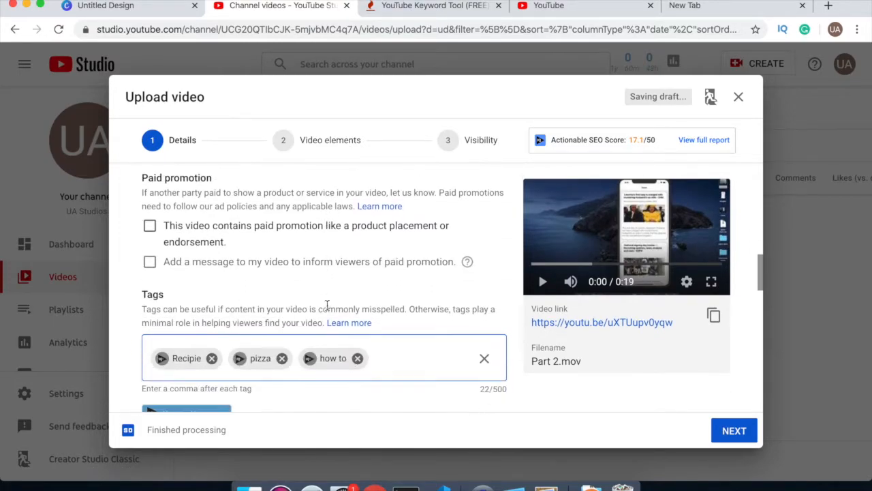
pyautogui.write('home')
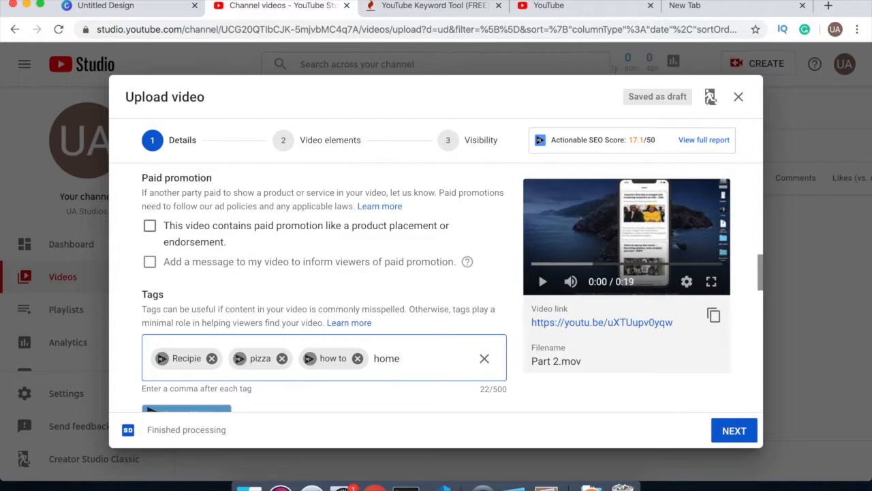
pyautogui.write('made,')
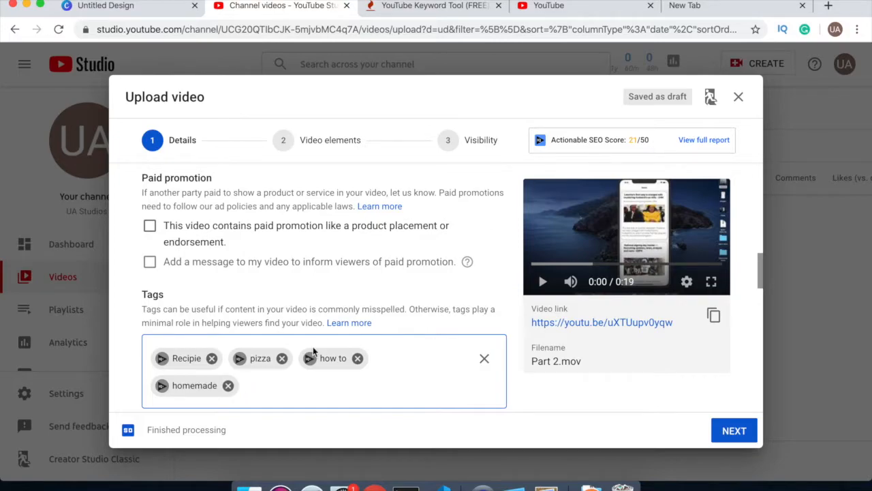
# Examine vidIQ's recommended tags and the language, recording and license options, and return to the Tags field
pyautogui.scroll(-5, 404, 365)
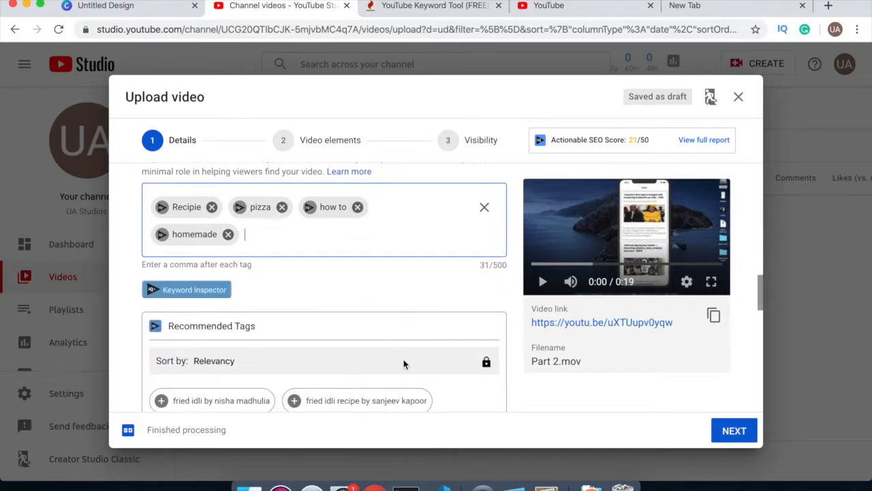
pyautogui.scroll(-1, 403, 364)
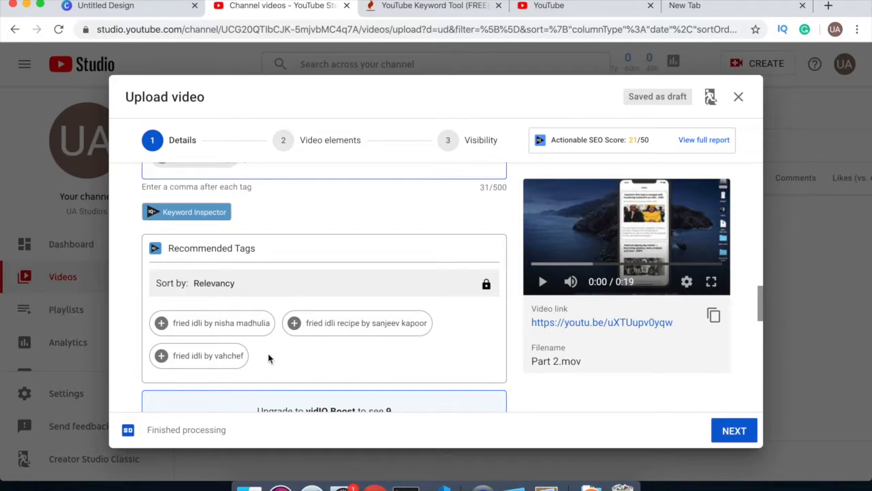
pyautogui.scroll(-2, 485, 366)
pyautogui.scroll(-10, 585, 387)
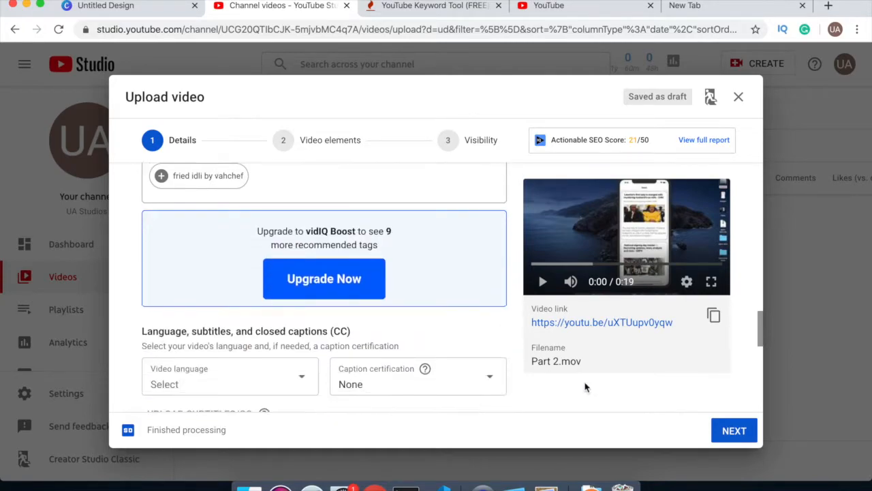
pyautogui.scroll(-1, 585, 387)
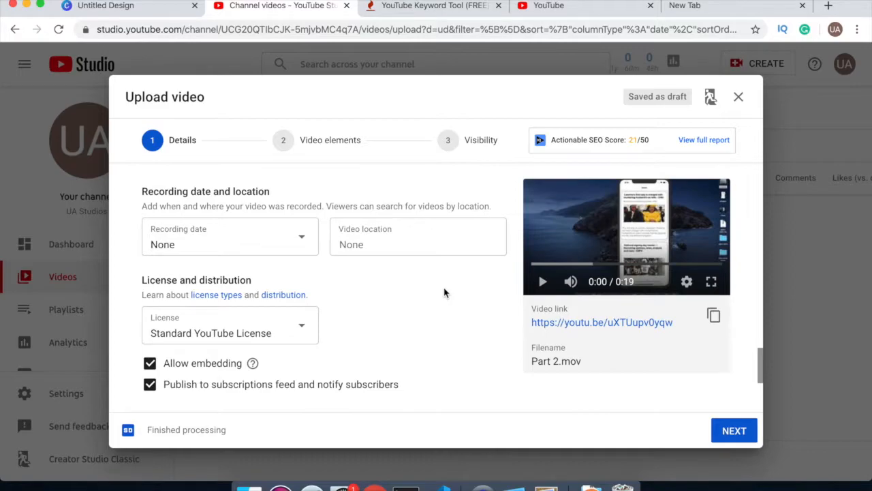
pyautogui.scroll(10, 444, 293)
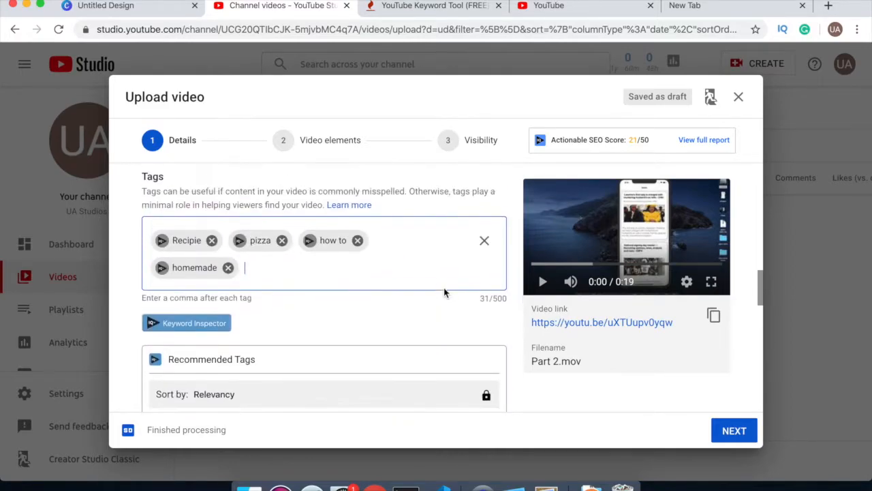
pyautogui.scroll(1, 444, 293)
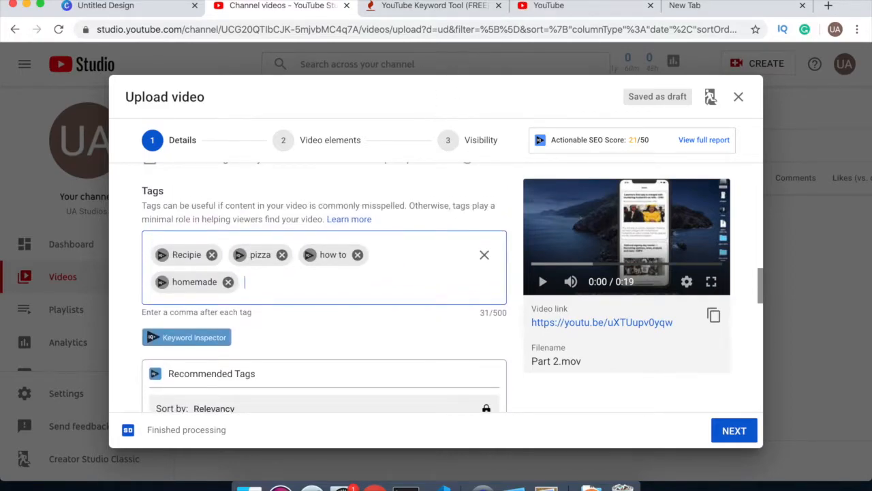
pyautogui.click(269, 276)
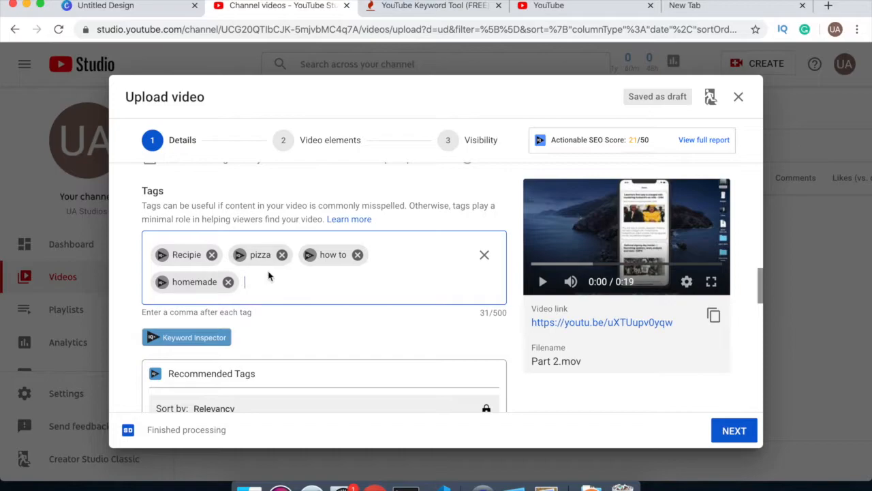
# Switch to the Keyword Tool site and search its YouTube keywords for "how to cook pizza"
pyautogui.click(425, 7)
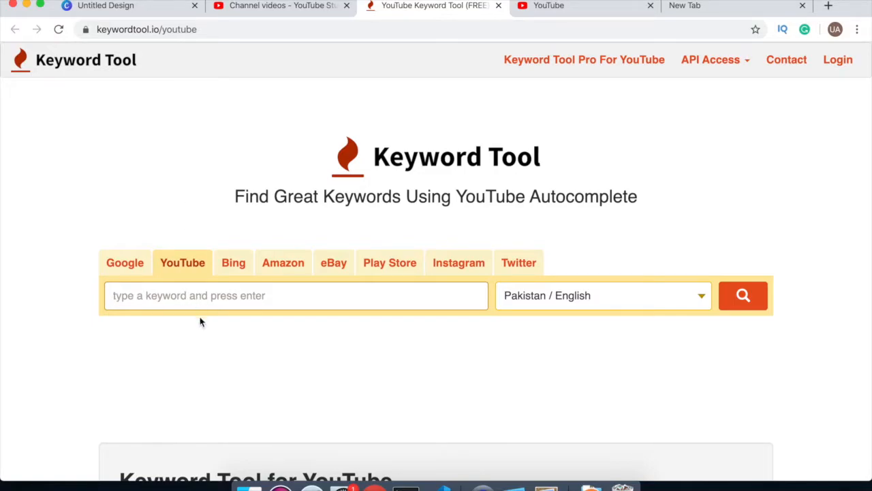
pyautogui.write('how to cook pizza')
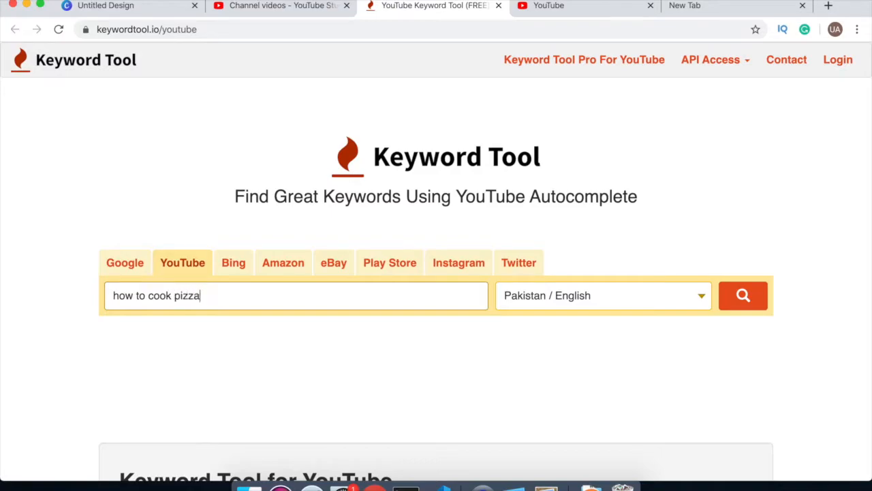
pyautogui.press('Return')
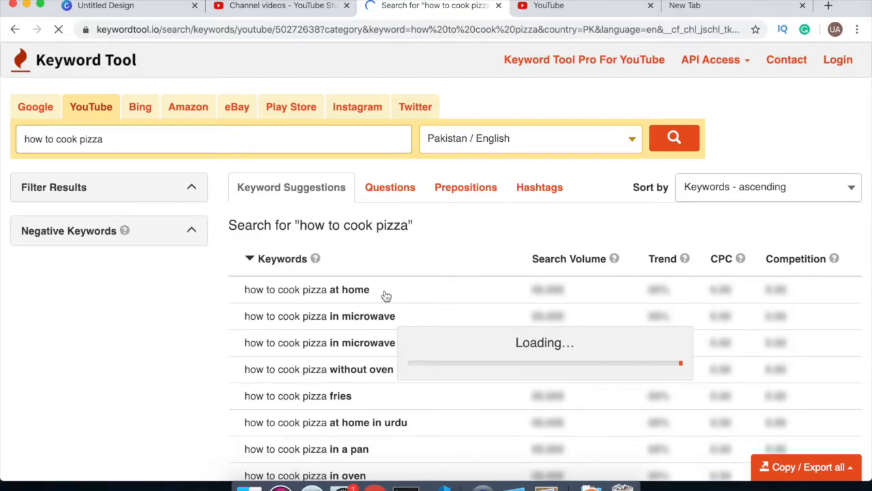
# Copy the suggested keyword "how to cook pizza at home" and add it to the video's tags in YouTube Studio
pyautogui.moveTo(370, 271); pyautogui.dragTo(251, 293)
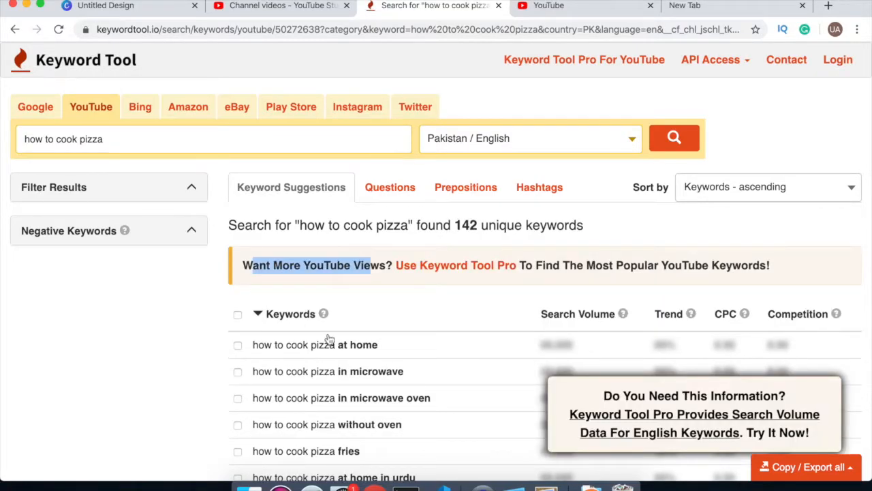
pyautogui.scroll(-2, 328, 336)
pyautogui.moveTo(380, 286); pyautogui.dragTo(256, 288)
pyautogui.press('super+c')
pyautogui.click(281, 7)
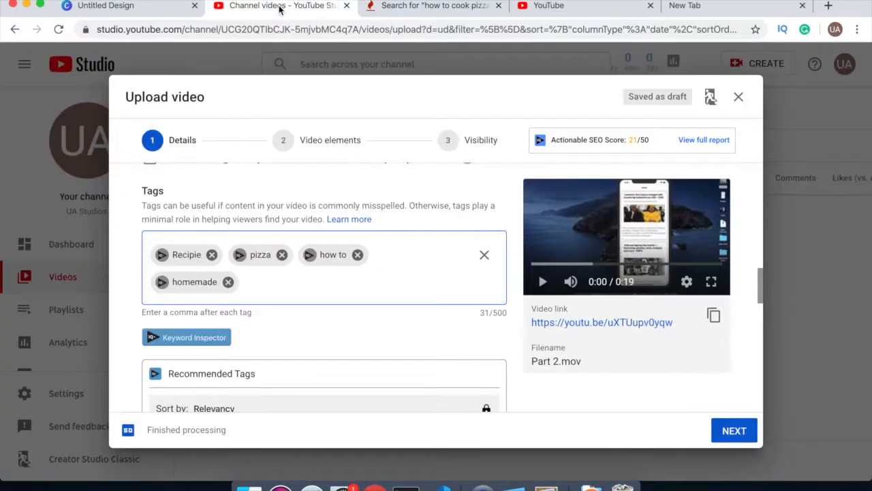
pyautogui.press('super+v')
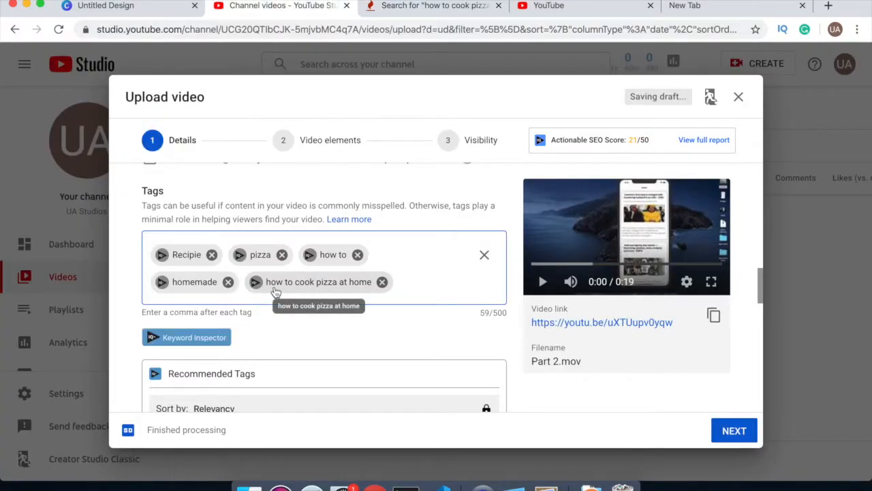
# Copy the keyword "how to cook pizza without oven" from Keyword Tool into the video's tags in YouTube Studio
pyautogui.click(450, 7)
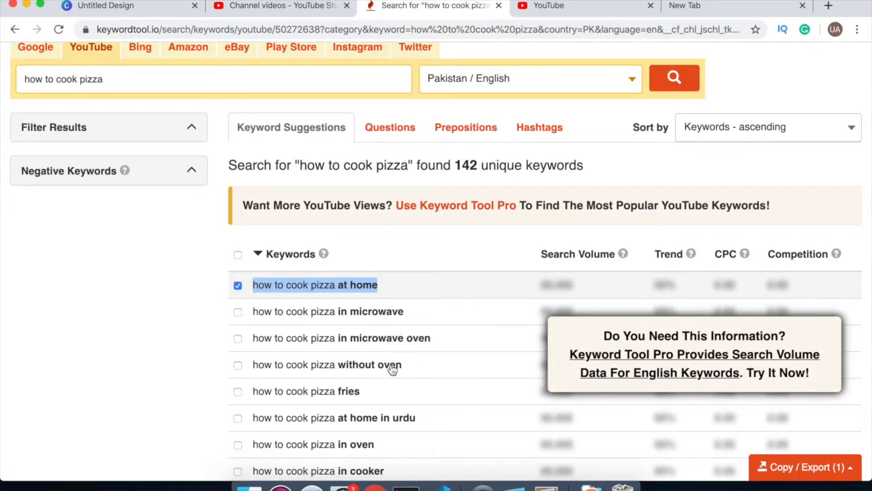
pyautogui.moveTo(404, 368); pyautogui.dragTo(252, 368)
pyautogui.press('super+c')
pyautogui.click(236, 10)
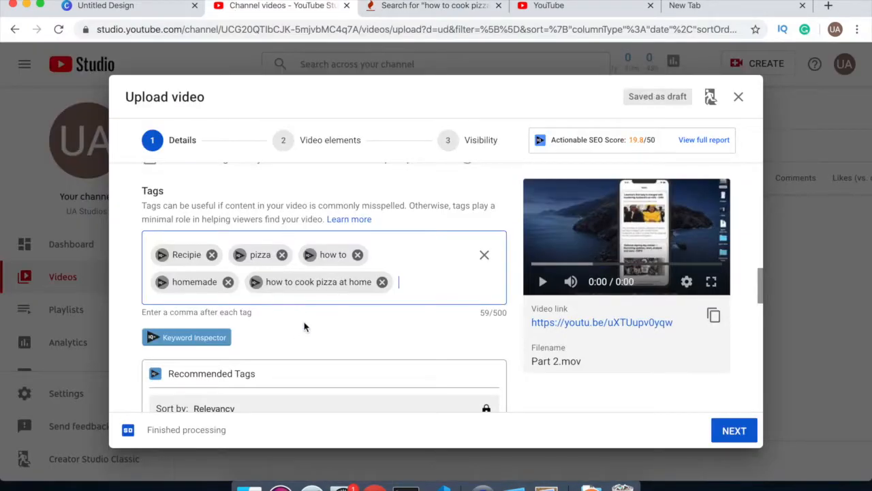
pyautogui.press('super+v')
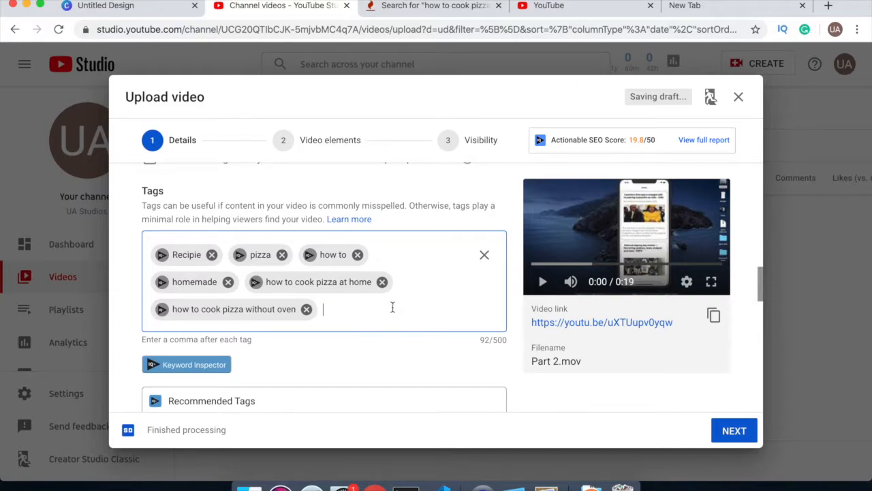
# Copy the keyword "how to cook pizza bread" from Keyword Tool into the video's tags in YouTube Studio
pyautogui.click(448, 5)
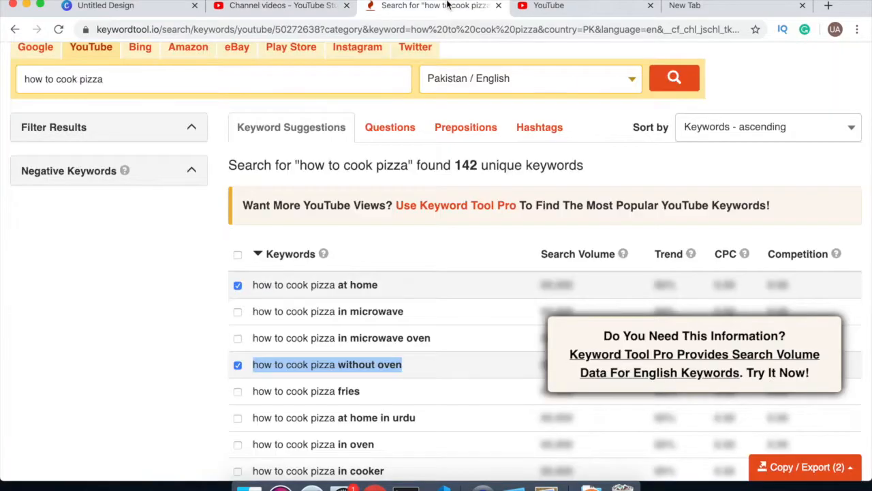
pyautogui.scroll(-3, 362, 345)
pyautogui.scroll(-1, 365, 348)
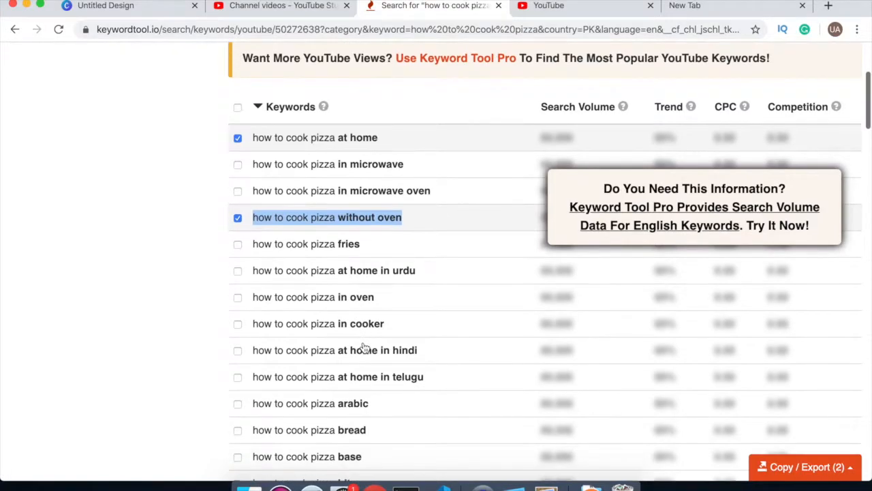
pyautogui.scroll(-1, 365, 347)
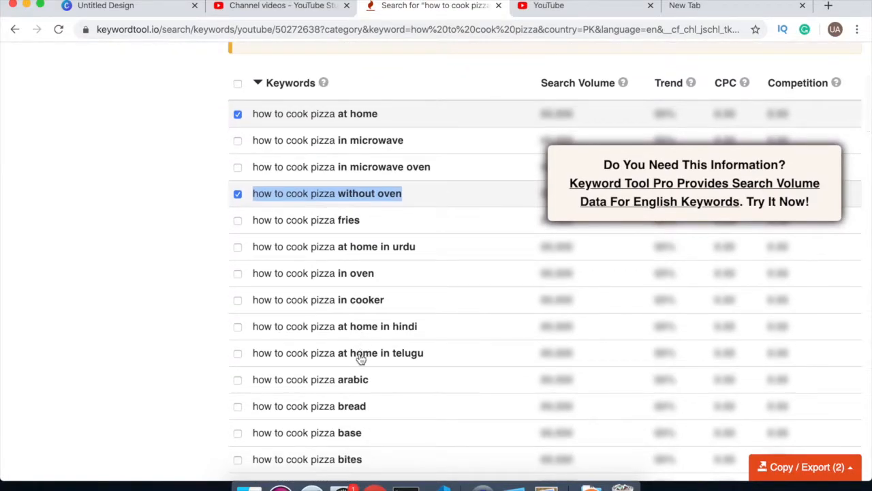
pyautogui.moveTo(368, 408); pyautogui.dragTo(258, 413)
pyautogui.press('super+c')
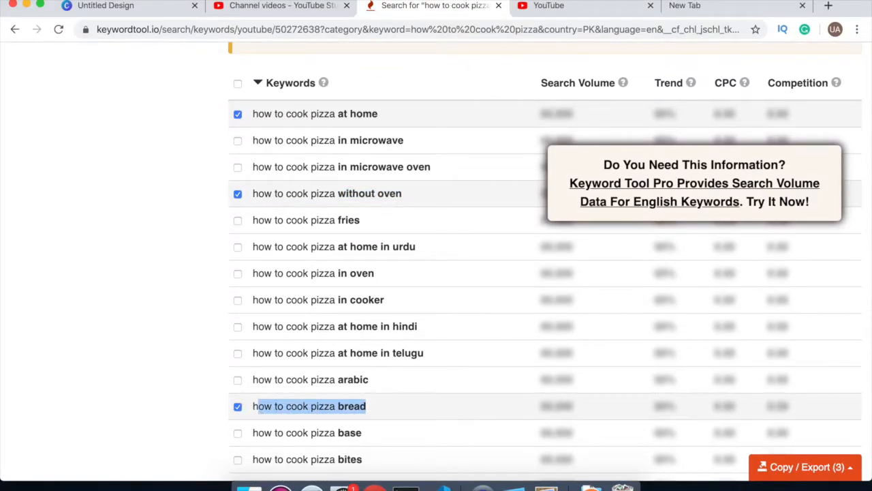
pyautogui.click(286, 6)
pyautogui.press('super+v')
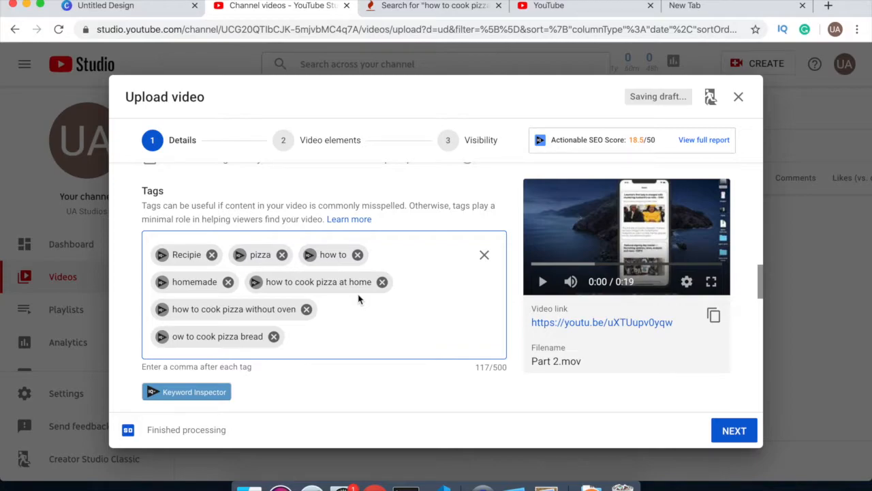
pyautogui.scroll(5, 359, 299)
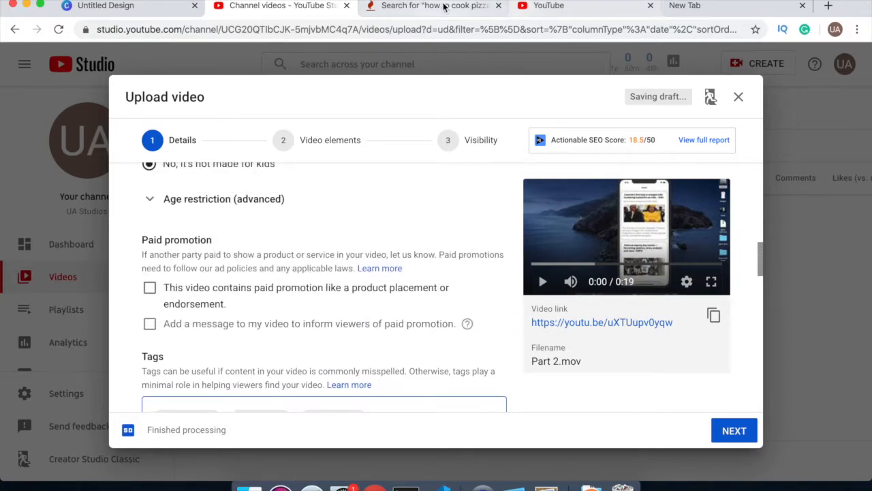
# Return to Keyword Tool and search its YouTube keywords for "pizza recipe"
pyautogui.click(429, 5)
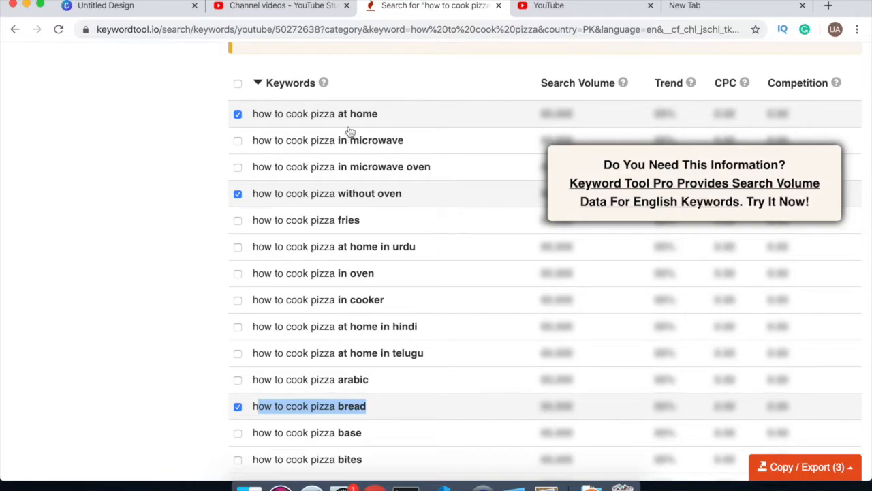
pyautogui.scroll(4, 350, 133)
pyautogui.tripleClick(257, 132)
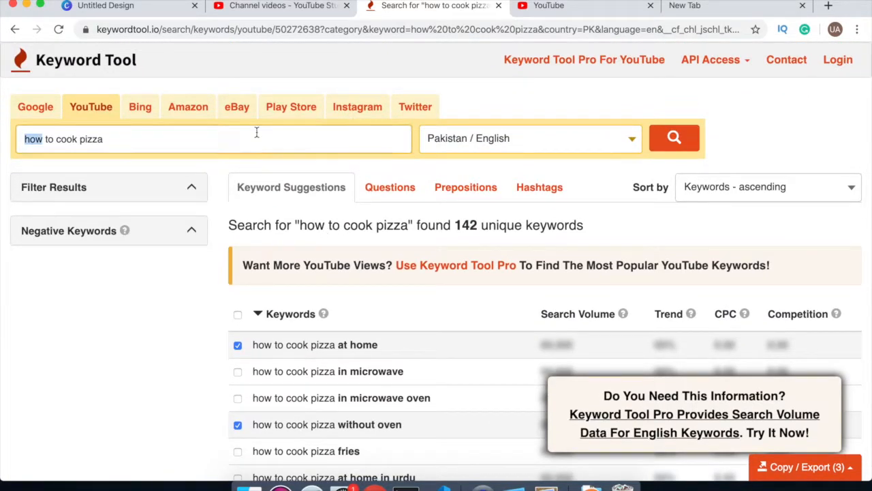
pyautogui.write('pizz')
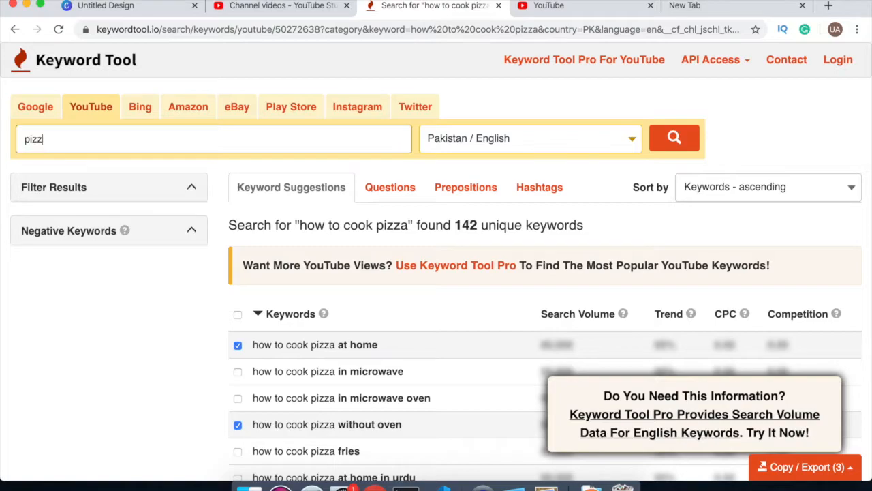
pyautogui.write('a recipe')
pyautogui.press('Return')
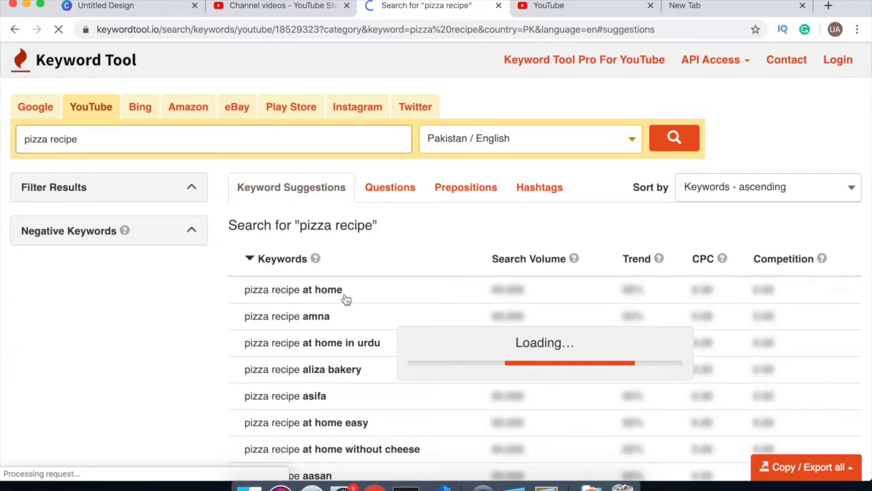
# Copy the suggested keyword "pizza recipe in urdu" and add it to the video's tags in YouTube Studio
pyautogui.moveTo(343, 298); pyautogui.dragTo(253, 295)
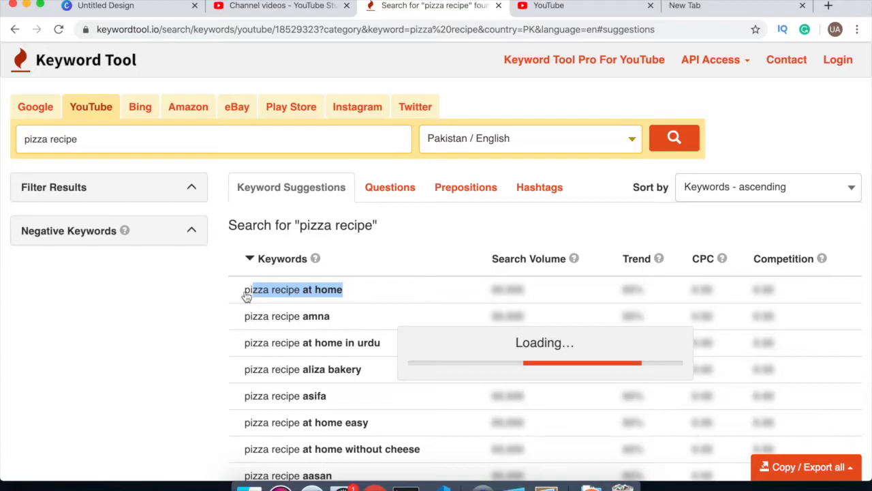
pyautogui.moveTo(254, 349); pyautogui.dragTo(351, 349)
pyautogui.press('super+c')
pyautogui.click(291, 8)
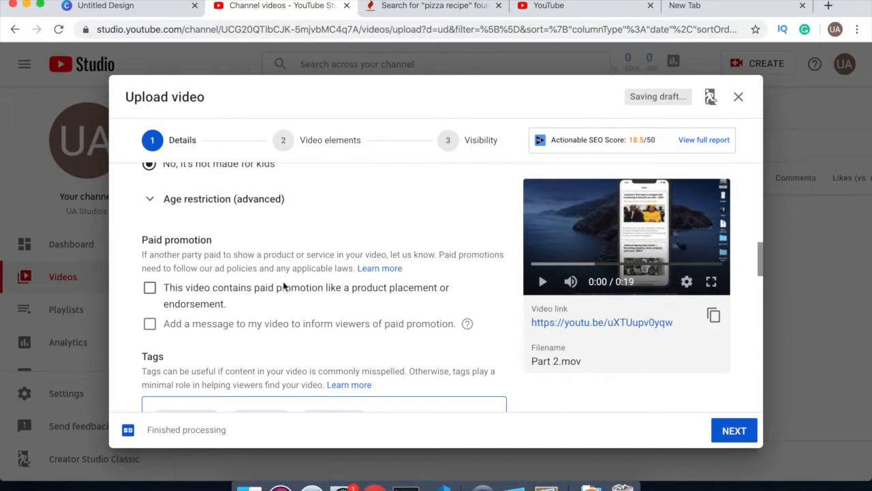
pyautogui.scroll(-2, 320, 265)
pyautogui.scroll(-2, 320, 264)
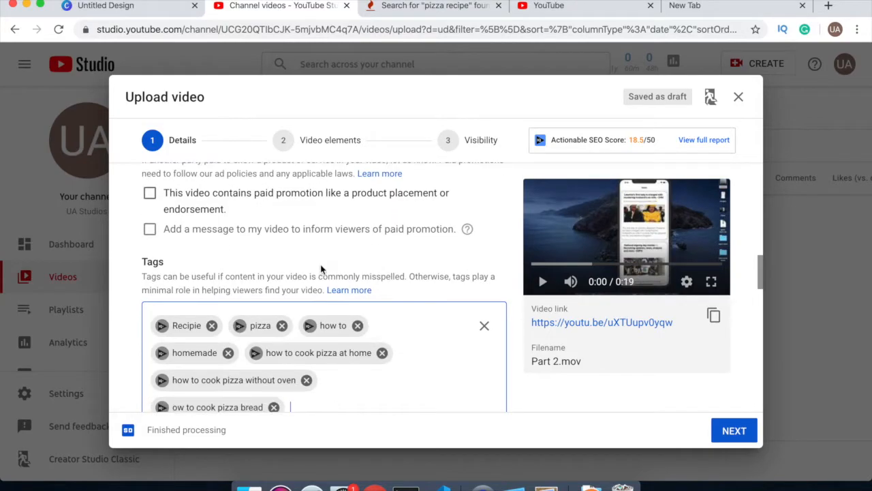
pyautogui.scroll(-2, 334, 386)
pyautogui.click(312, 369)
pyautogui.press('super+v')
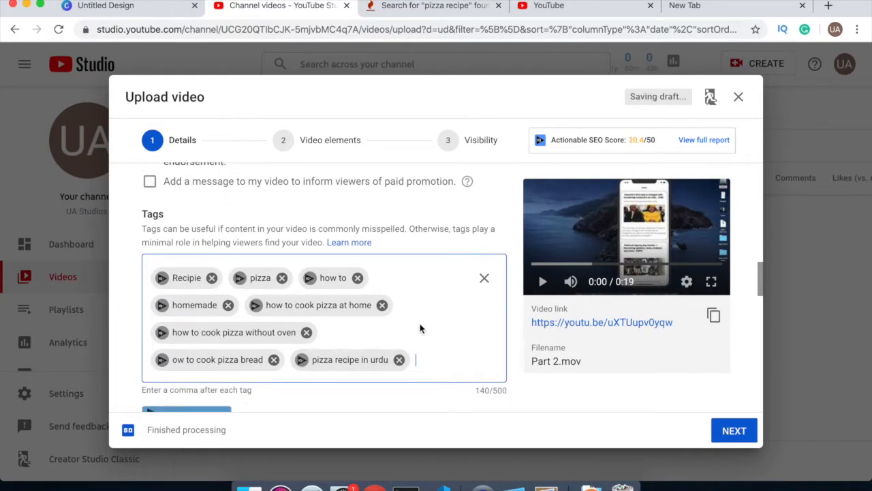
# Copy the keyword "pizza recipe by food fusion" from Keyword Tool into the video's tags in YouTube Studio
pyautogui.click(461, 7)
pyautogui.moveTo(391, 374); pyautogui.dragTo(253, 370)
pyautogui.hotkey('ctrl', 'c')
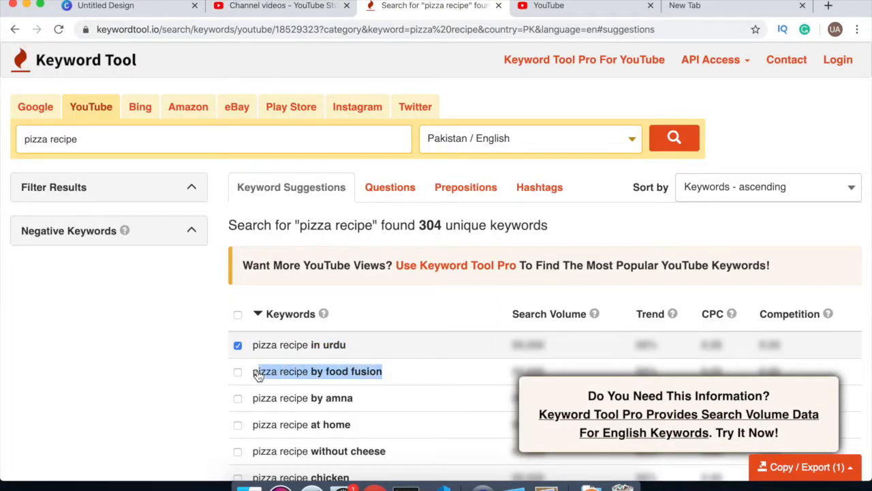
pyautogui.click(266, 7)
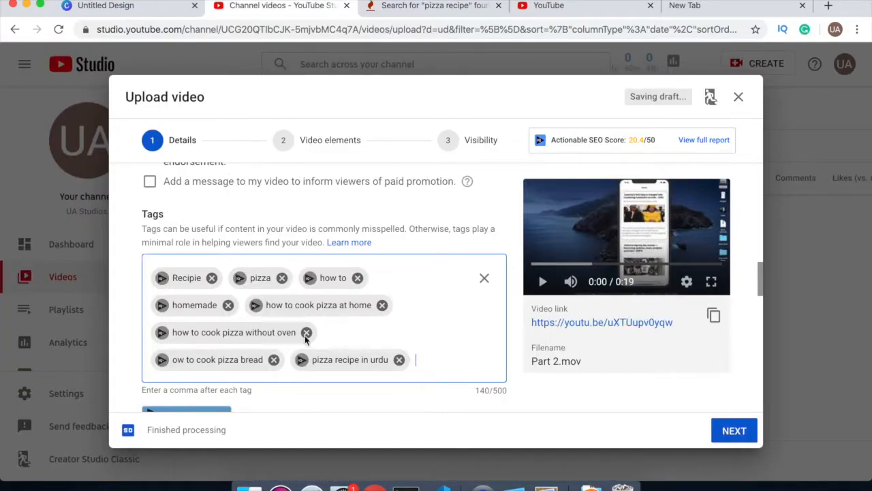
pyautogui.hotkey('ctrl', 'v')
pyautogui.press('Return')
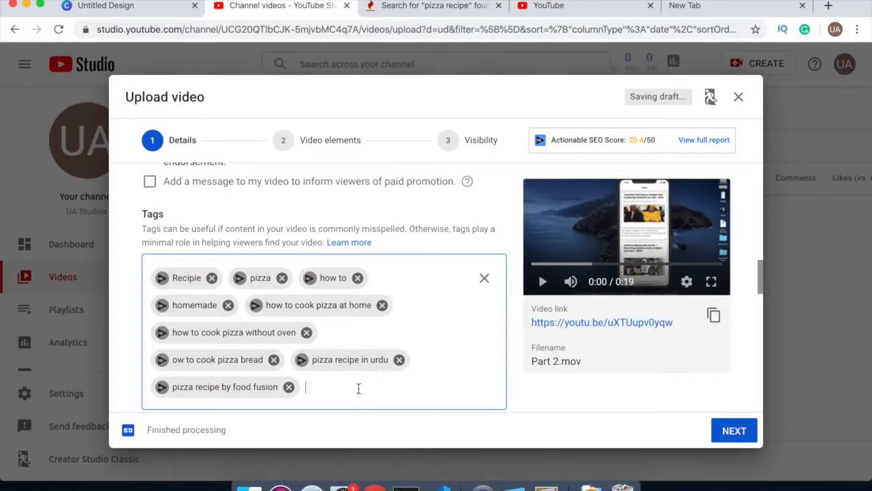
# Copy the keyword "pizza recipe without cheese" from Keyword Tool into the video's tags in YouTube Studio
pyautogui.click(457, 10)
pyautogui.scroll(-2, 334, 359)
pyautogui.scroll(-2, 334, 359)
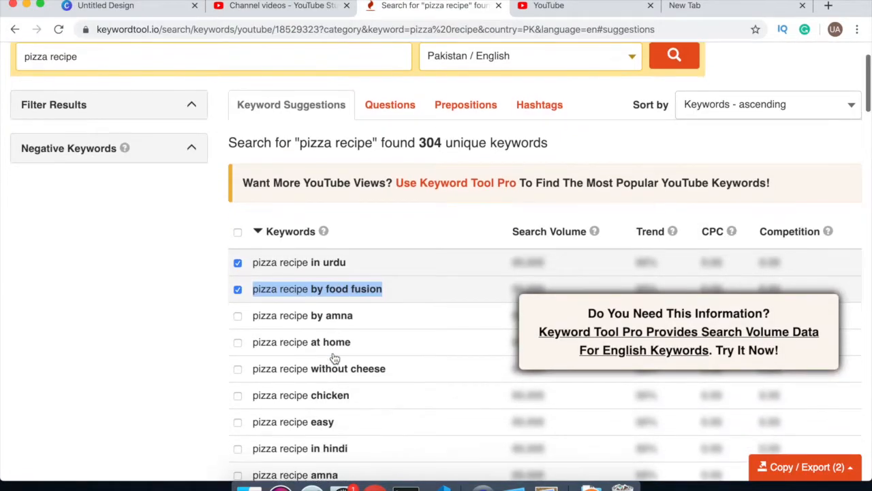
pyautogui.moveTo(389, 374); pyautogui.dragTo(250, 374)
pyautogui.press('super+c')
pyautogui.click(237, 369)
pyautogui.click(286, 6)
pyautogui.click(331, 394)
pyautogui.press('super+v')
pyautogui.press('Return')
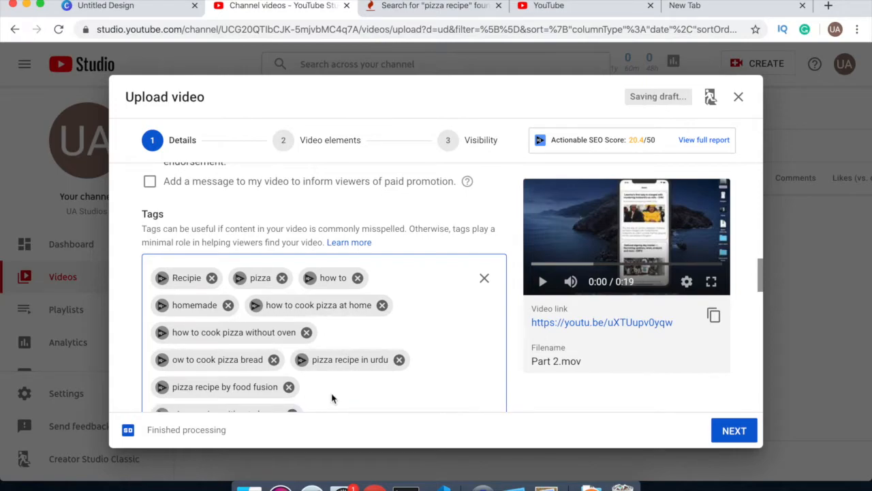
# Copy the keyword "pizza recipe easy" from Keyword Tool into the video's tags in YouTube Studio
pyautogui.click(455, 7)
pyautogui.scroll(-2, 400, 298)
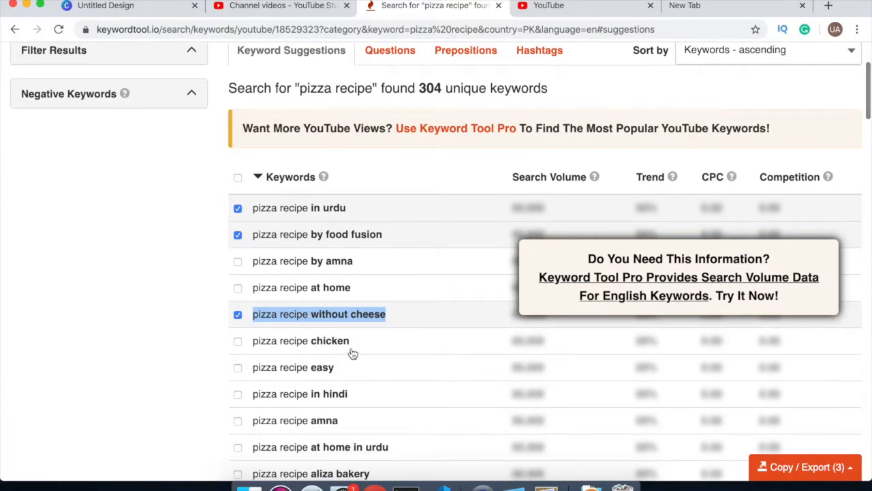
pyautogui.moveTo(336, 372); pyautogui.dragTo(254, 374)
pyautogui.press('super+c')
pyautogui.click(287, 5)
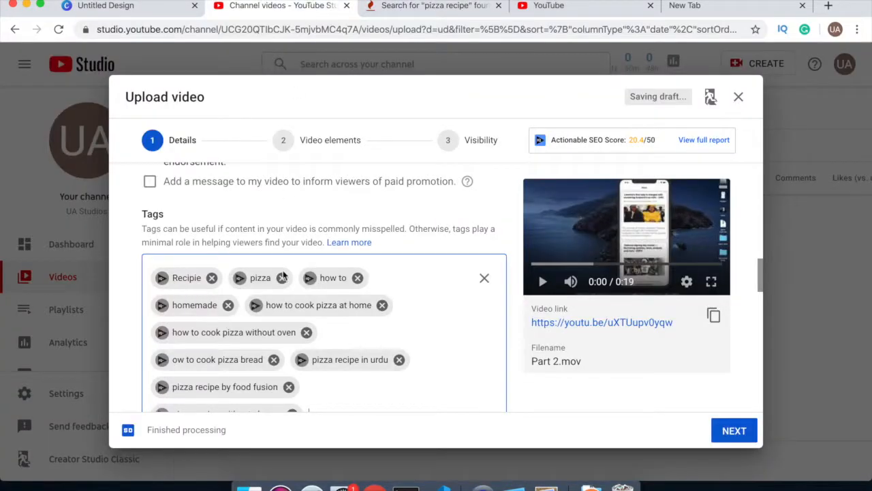
pyautogui.scroll(-2, 334, 402)
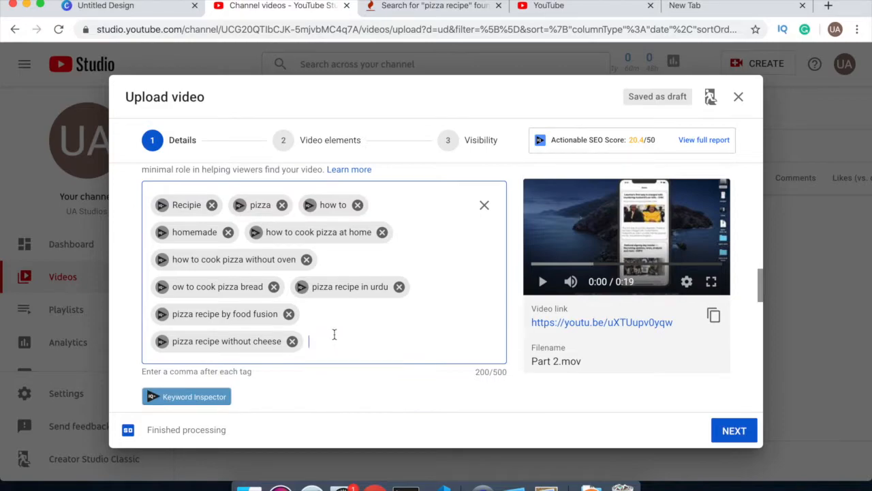
pyautogui.press('super+v')
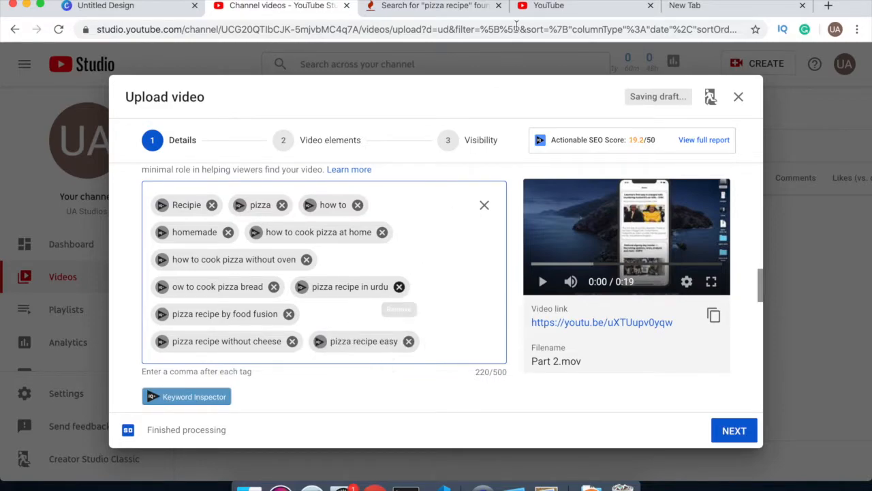
# Bring up YouTube's search suggestions for "piza" and add the tag "pizza make" to the video in YouTube Studio
pyautogui.click(557, 8)
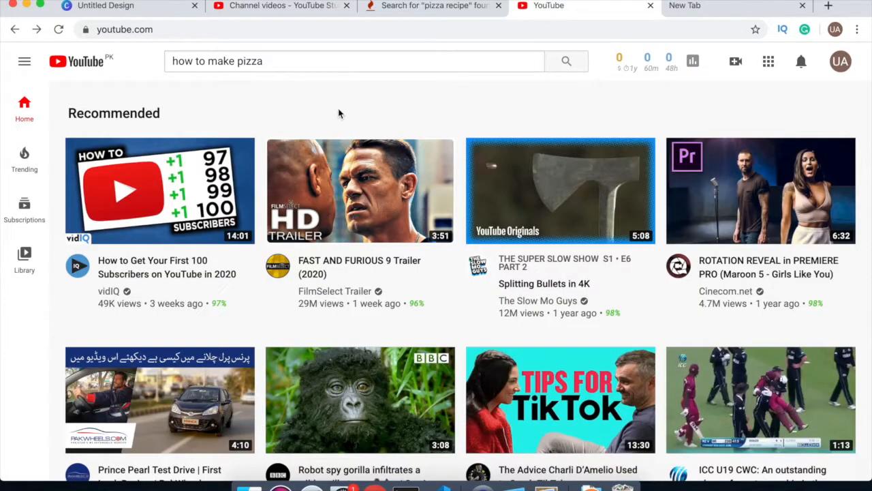
pyautogui.tripleClick(275, 62)
pyautogui.press('BackSpace')
pyautogui.write('piza')
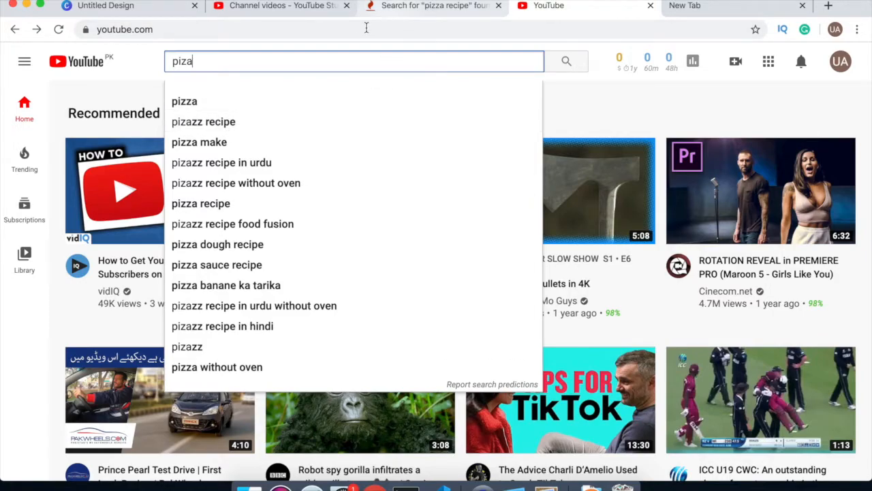
pyautogui.click(328, 5)
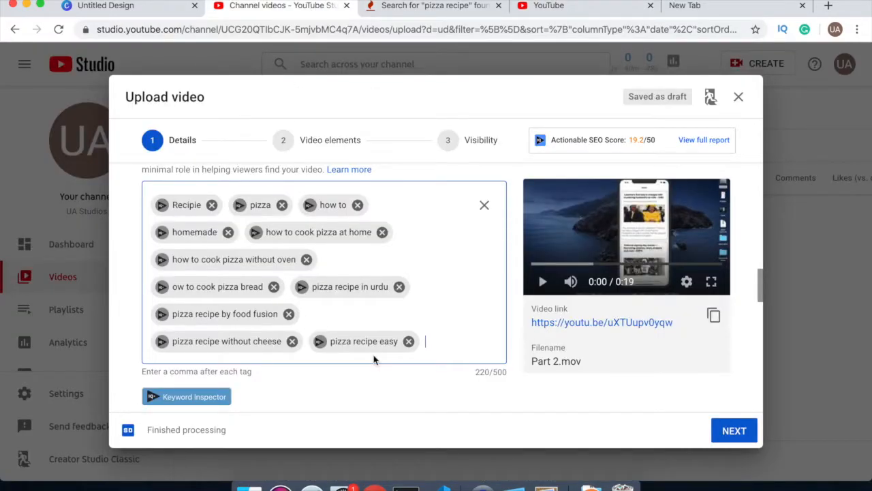
pyautogui.write('make,')
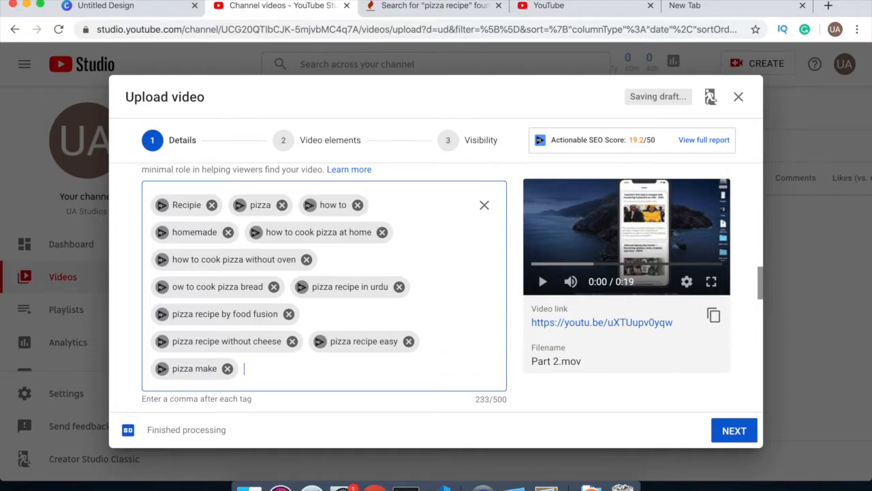
# Bring up YouTube's search suggestions for "pizza" and enter "pizza recipe" as a tag in YouTube Studio
pyautogui.click(451, 7)
pyautogui.click(548, 7)
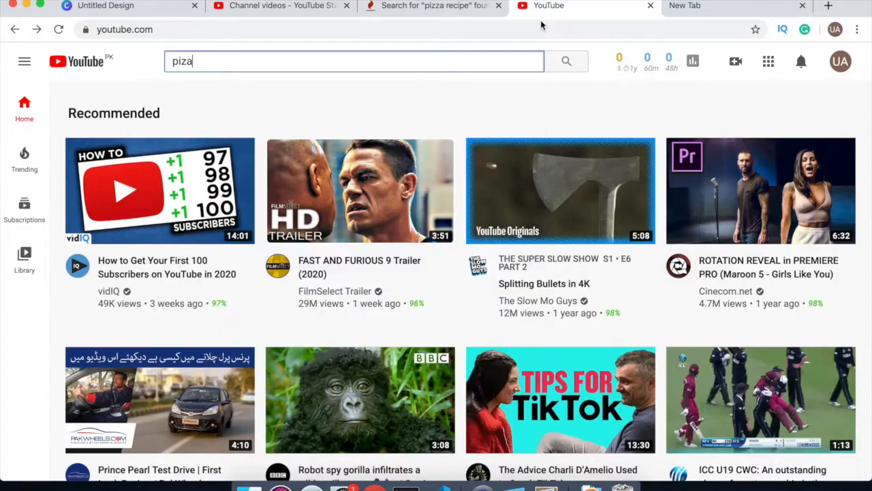
pyautogui.click(288, 64)
pyautogui.press('BackSpace')
pyautogui.write('za')
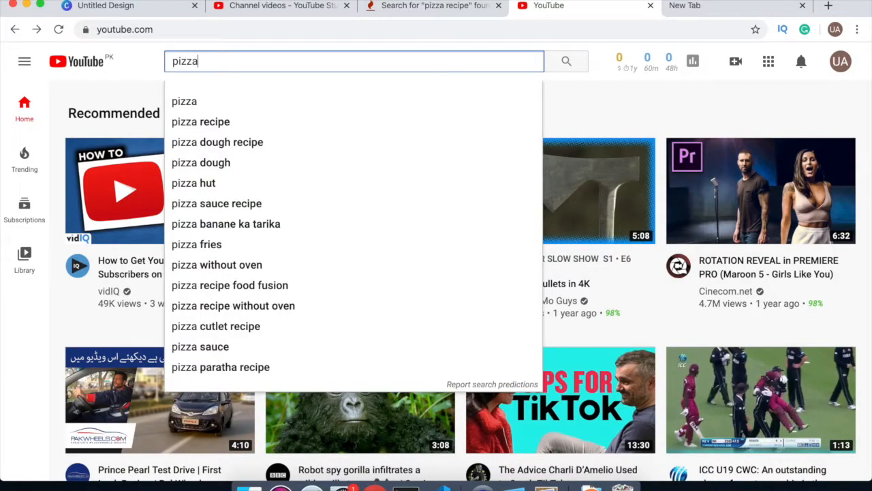
pyautogui.click(264, 9)
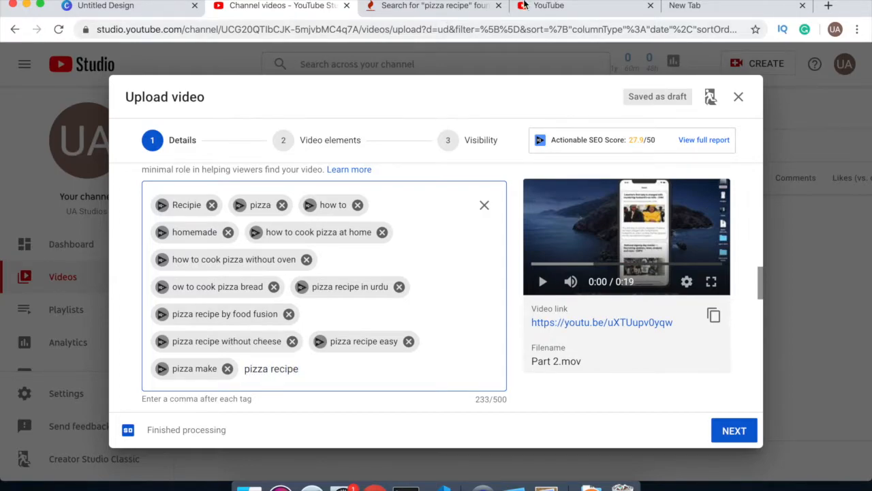
# Check YouTube's "pizza" suggestions again, add the tag "pizza hut" in YouTube Studio, and return to YouTube
pyautogui.click(548, 5)
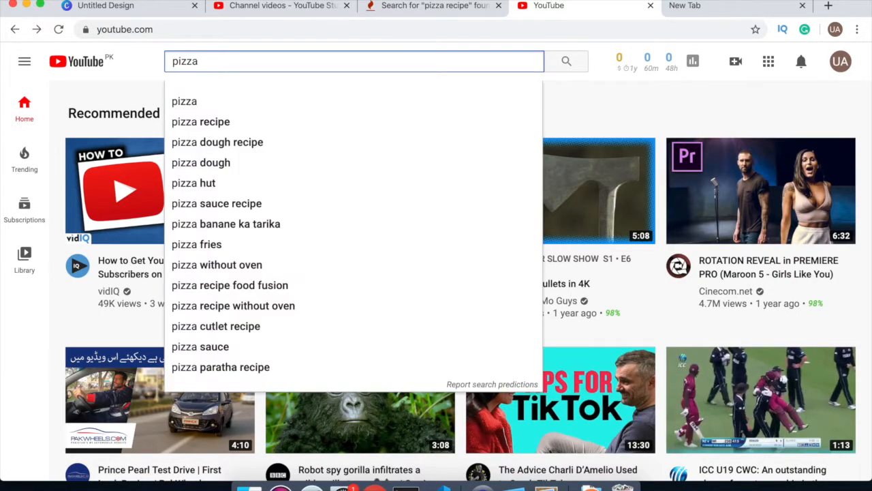
pyautogui.click(308, 7)
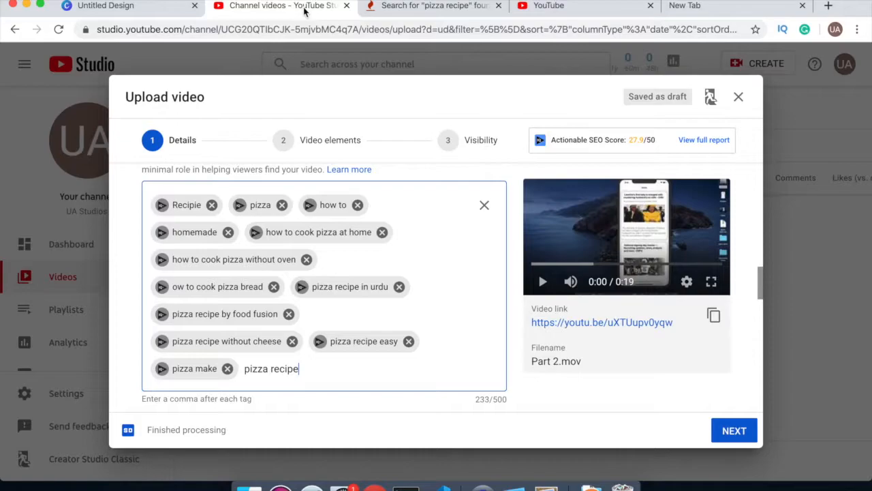
pyautogui.write(',')
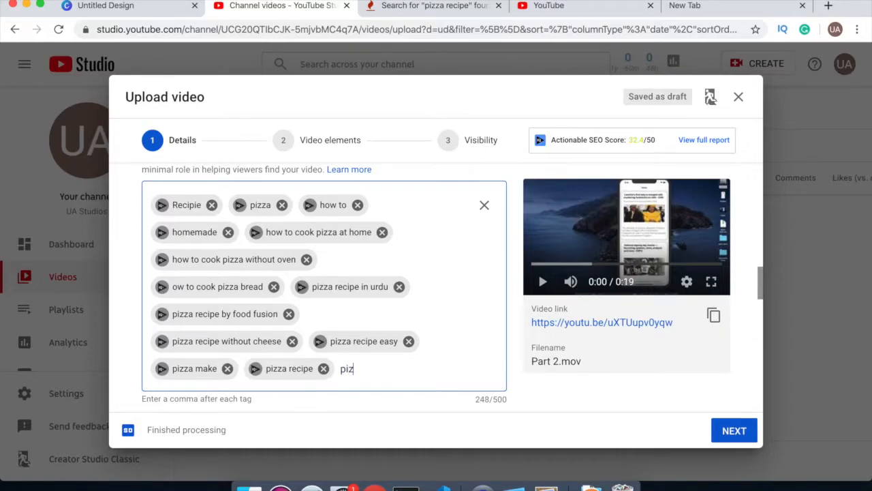
pyautogui.write('pizza hut,')
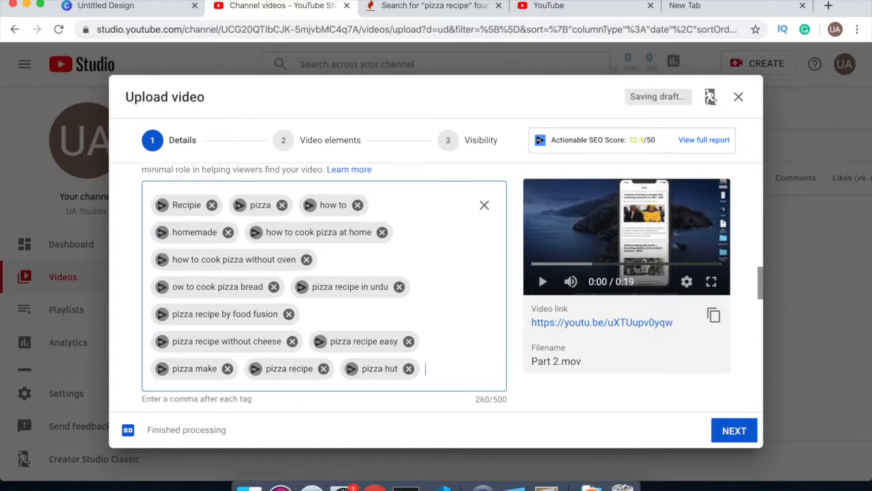
pyautogui.click(549, 7)
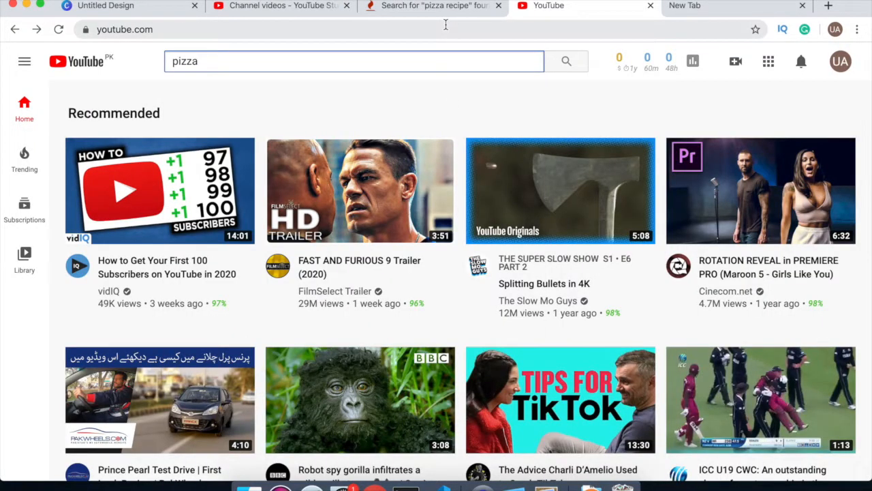
# Check YouTube's search suggestions for "pizza" and add the tag "pizza dough recipe" to the video in YouTube Studio
pyautogui.click(393, 59)
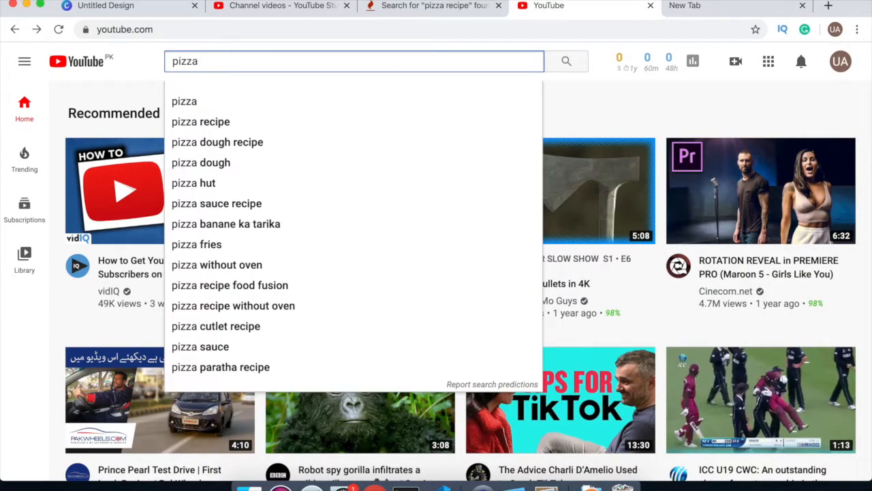
pyautogui.click(286, 7)
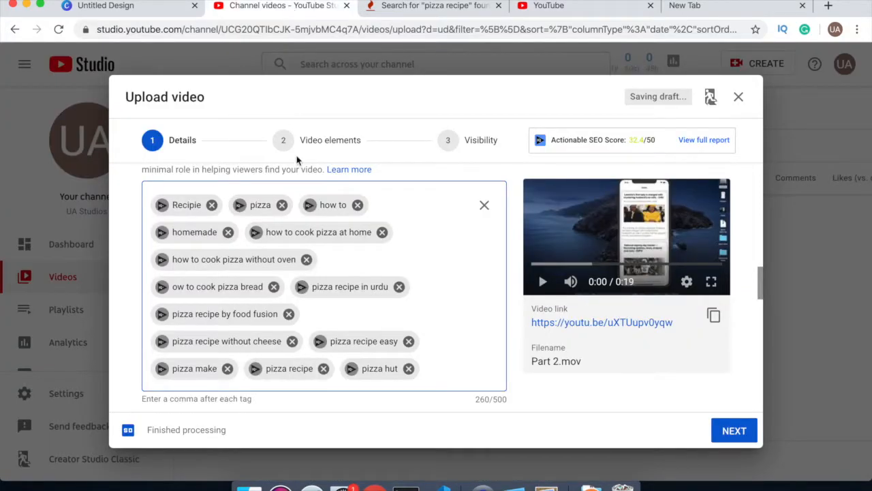
pyautogui.write('pizza dough recipe')
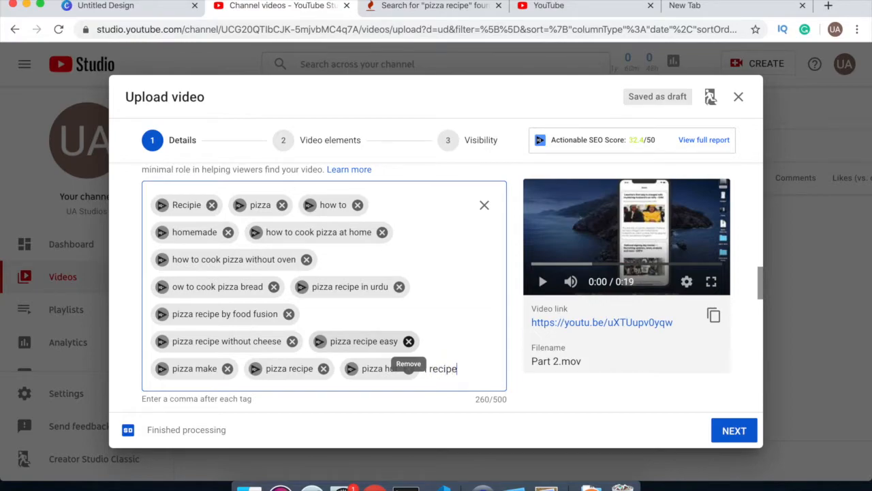
pyautogui.press('Return')
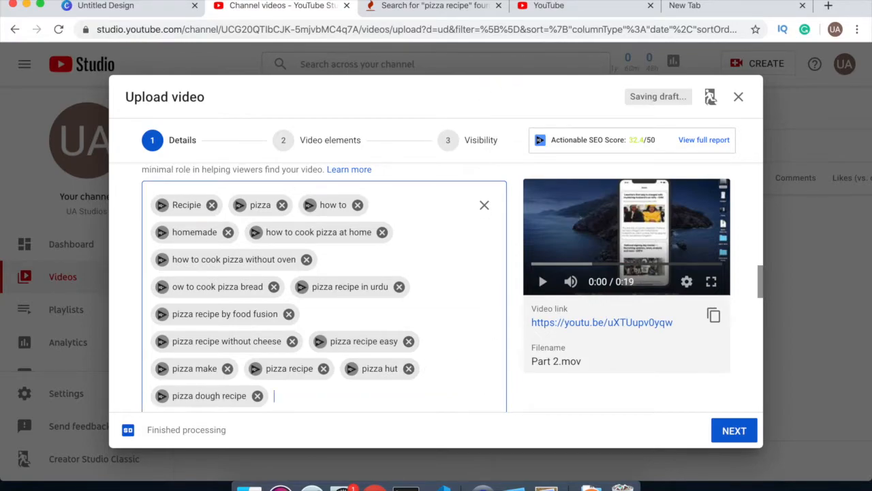
# Bring up YouTube's "pizza" suggestions again and add the tag "pizza sauce" to the video in YouTube Studio
pyautogui.click(553, 8)
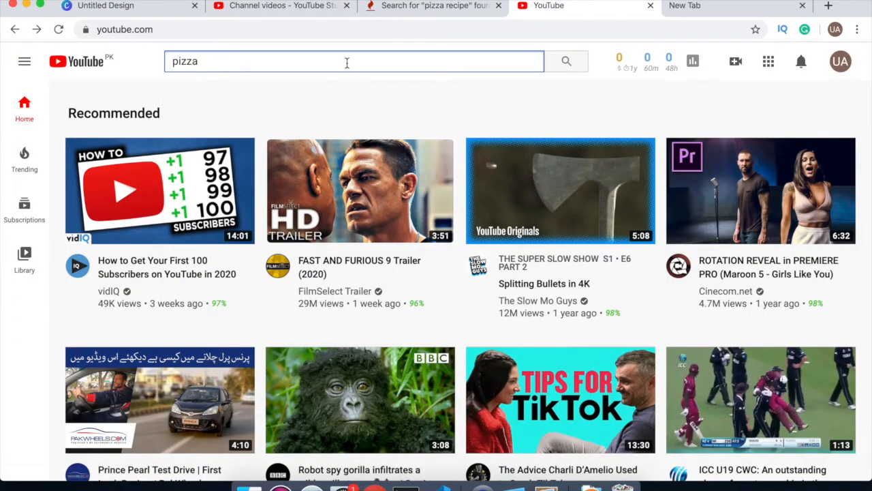
pyautogui.click(347, 62)
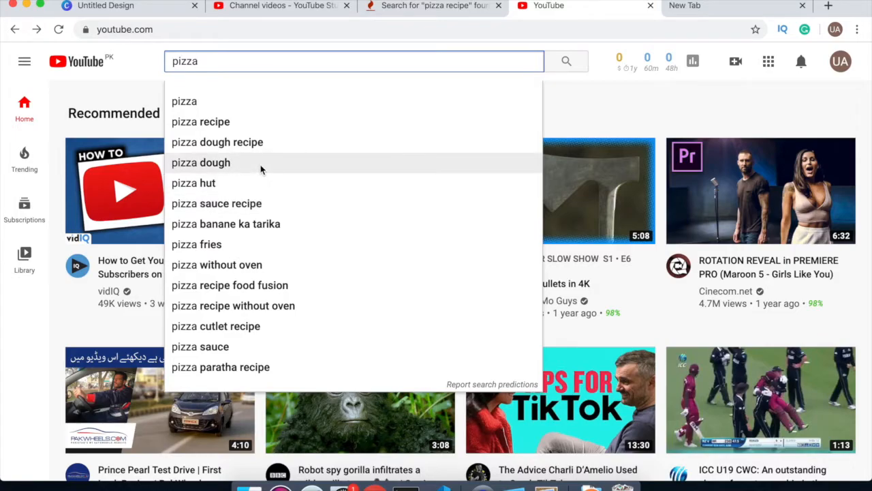
pyautogui.click(328, 3)
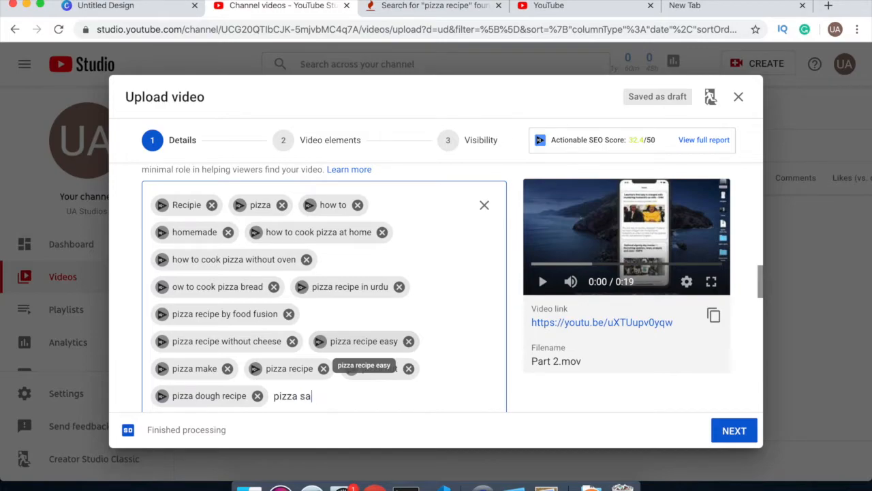
pyautogui.write(',')
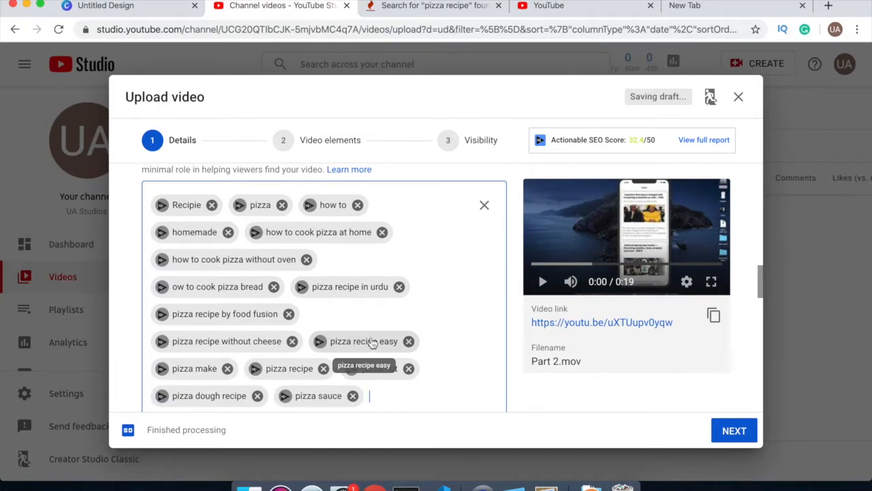
# Add all three of vidIQ's recommended "fried idli" tags to the video
pyautogui.scroll(-3, 432, 297)
pyautogui.scroll(-5, 431, 298)
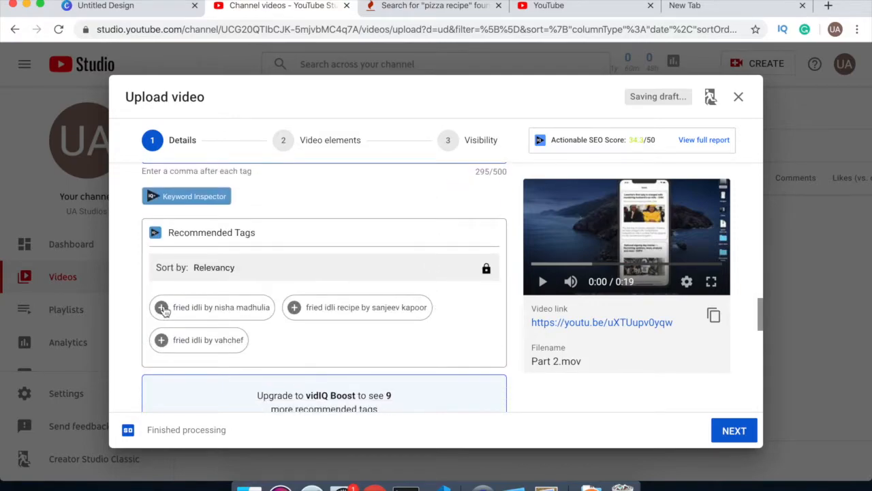
pyautogui.click(163, 309)
pyautogui.scroll(-3, 272, 344)
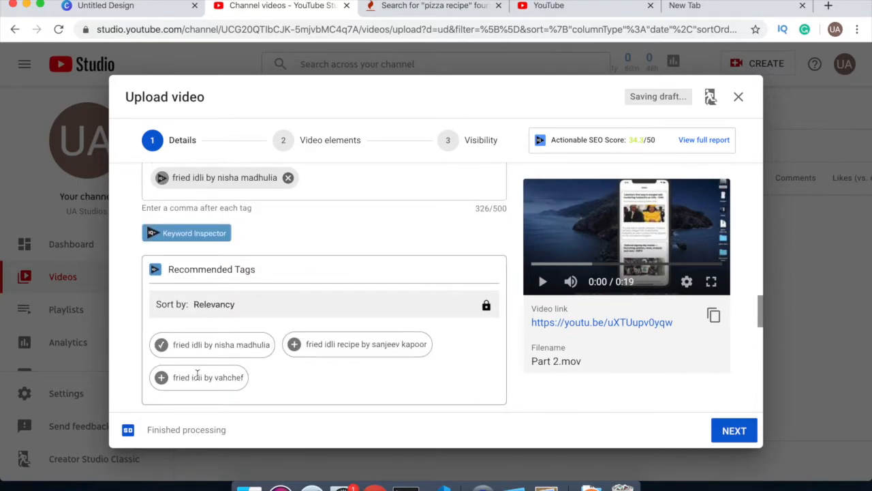
pyautogui.click(162, 378)
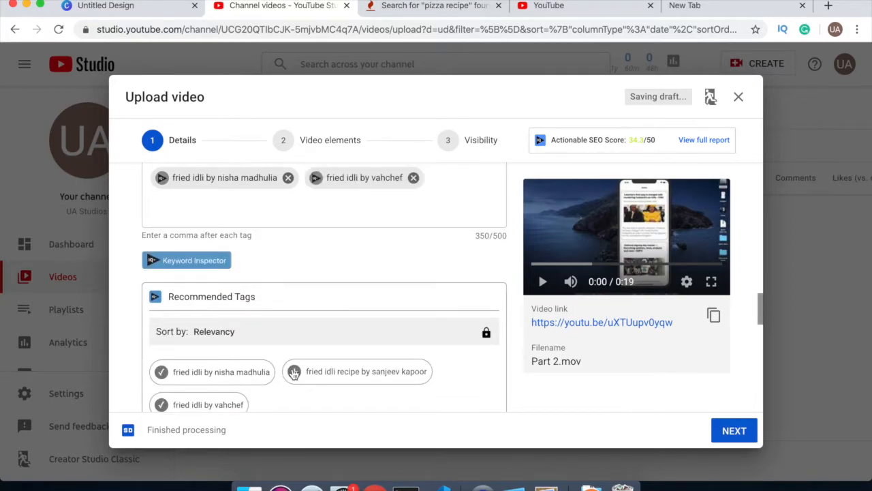
pyautogui.click(294, 372)
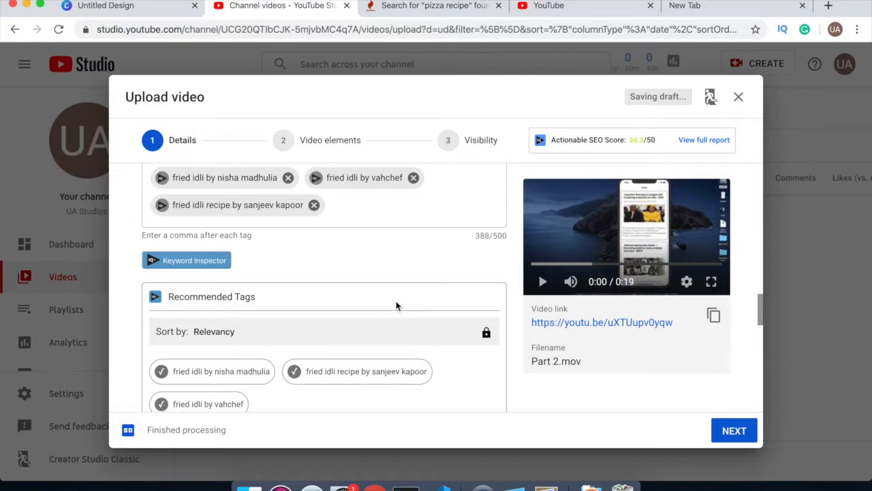
# Look through the available video categories, keep People & Blogs, and continue to the Video elements stage
pyautogui.scroll(-10, 460, 314)
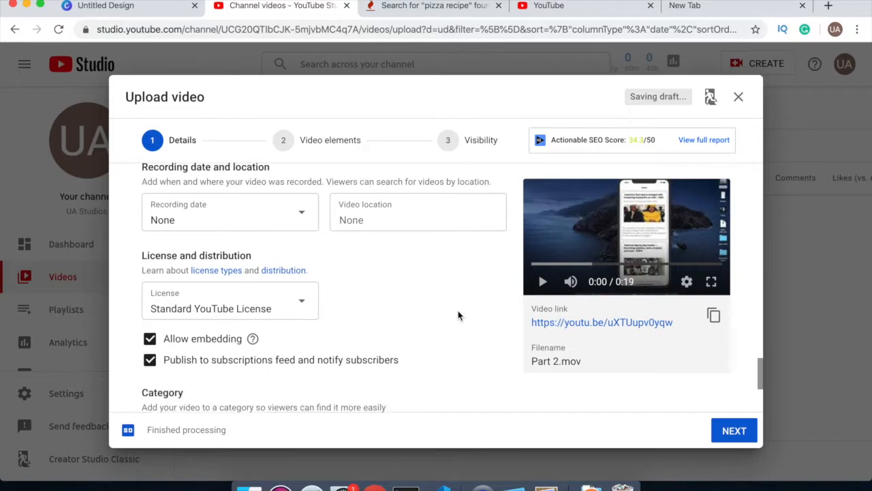
pyautogui.scroll(-3, 459, 315)
pyautogui.scroll(-2, 458, 315)
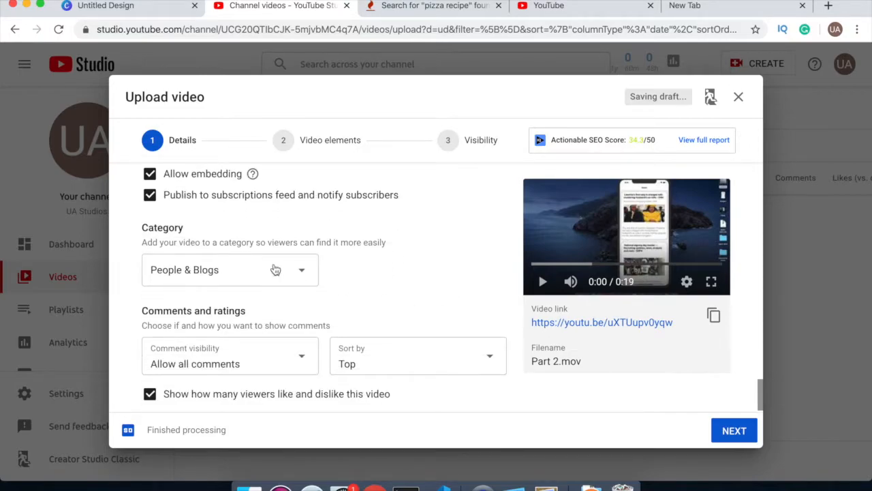
pyautogui.click(304, 279)
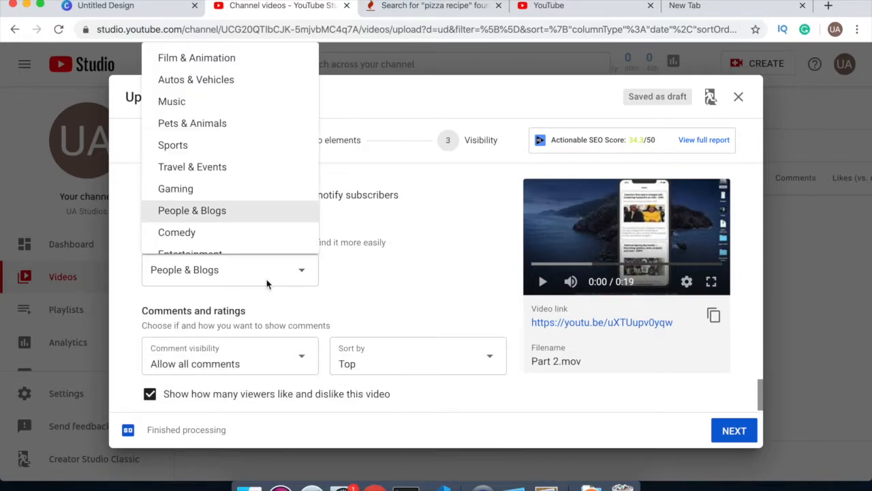
pyautogui.scroll(-5, 267, 188)
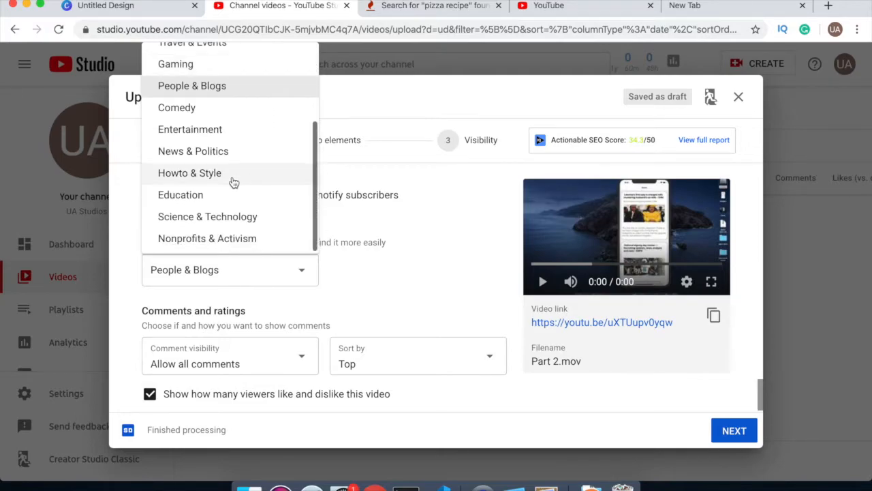
pyautogui.scroll(5, 233, 183)
pyautogui.scroll(-2, 233, 183)
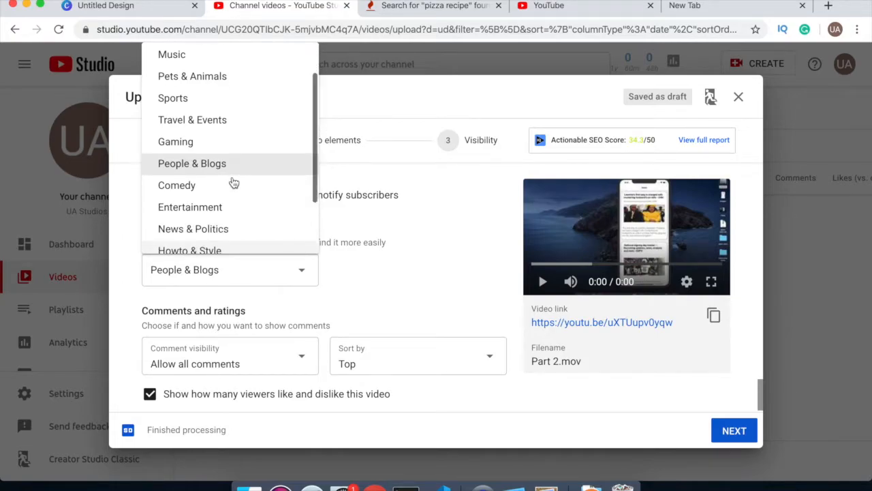
pyautogui.scroll(-1, 233, 183)
pyautogui.scroll(-2, 233, 183)
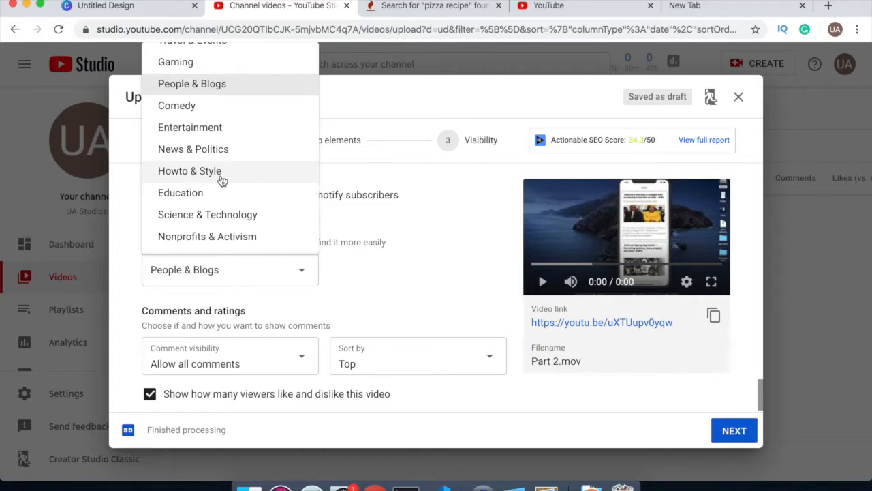
pyautogui.scroll(3, 259, 167)
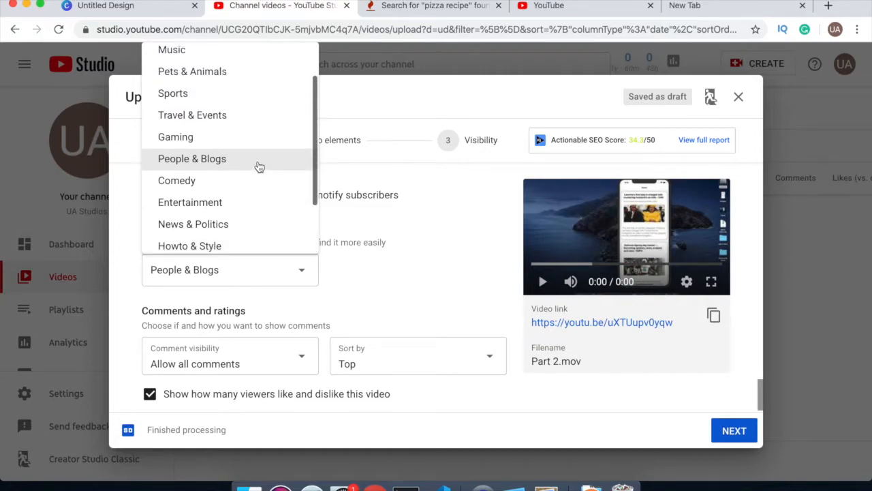
pyautogui.click(442, 297)
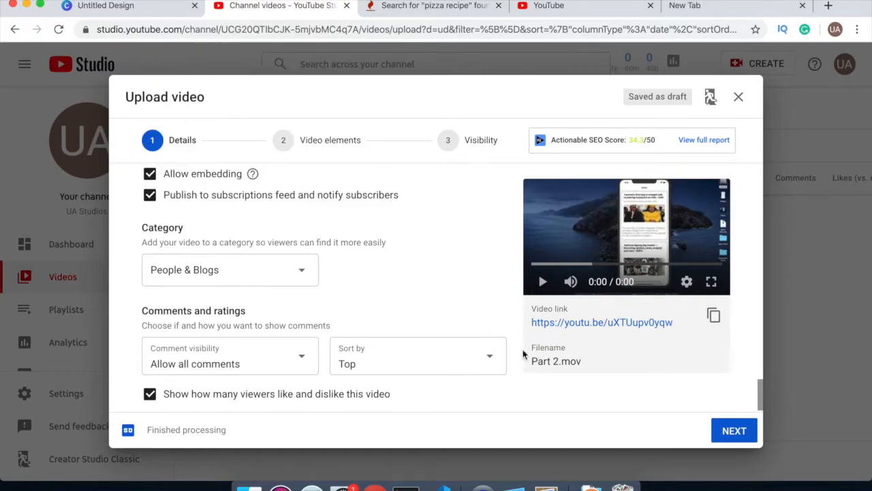
pyautogui.scroll(-1, 523, 353)
pyautogui.click(729, 440)
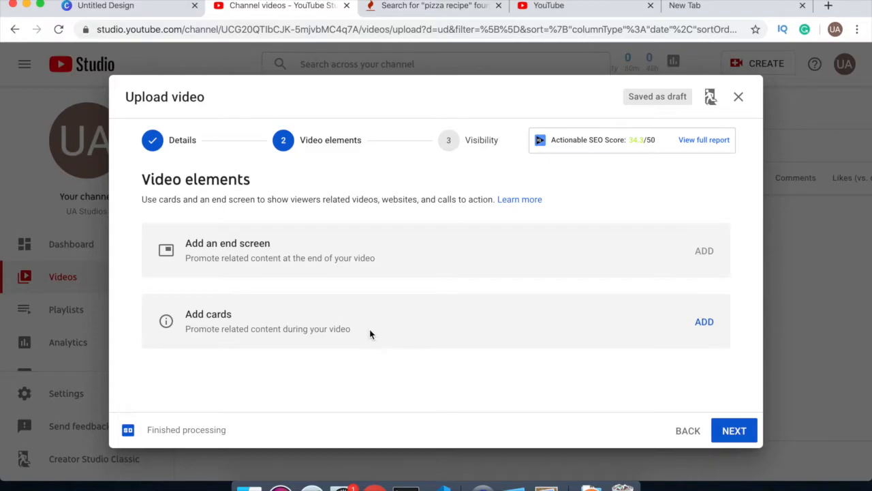
# Switch to YouTube, open the recommended video "Splitting Bullets in 4K" and pause its playback
pyautogui.click(556, 12)
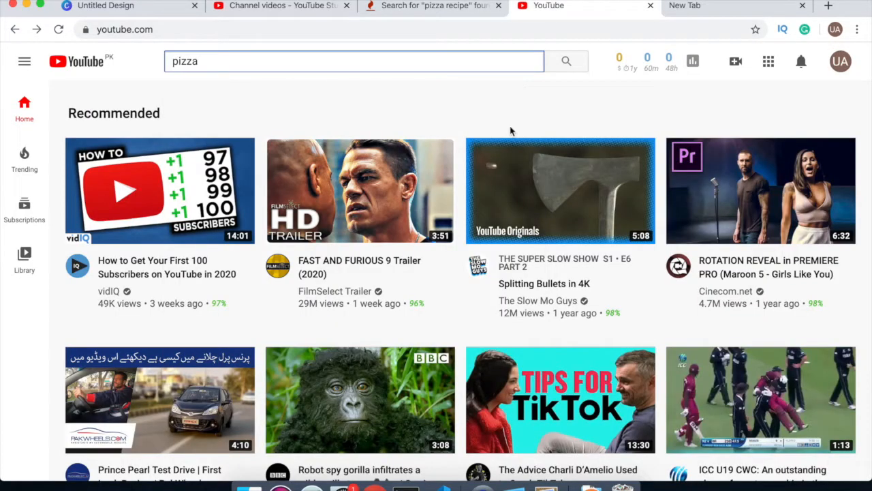
pyautogui.moveTo(508, 193)
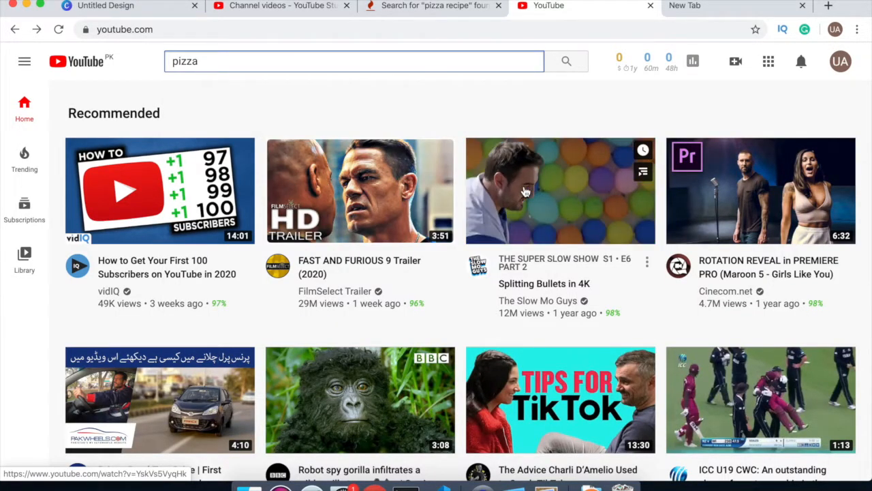
pyautogui.moveTo(449, 223)
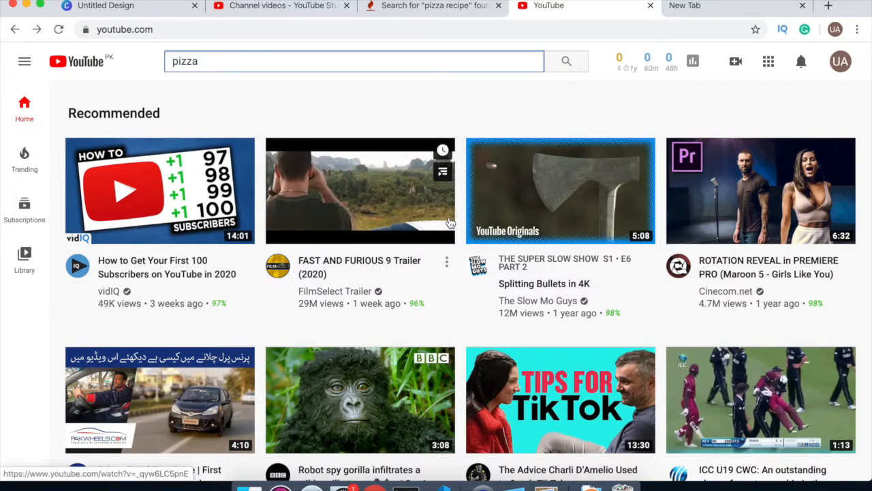
pyautogui.moveTo(501, 216)
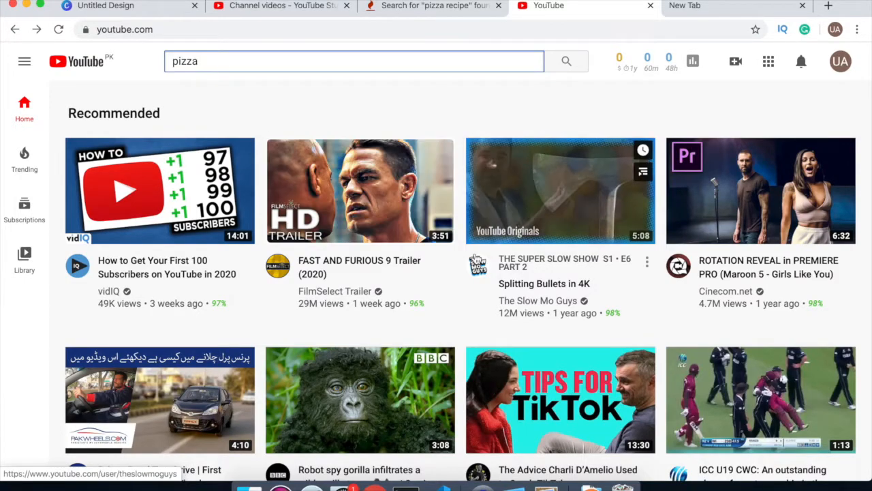
pyautogui.click(501, 216)
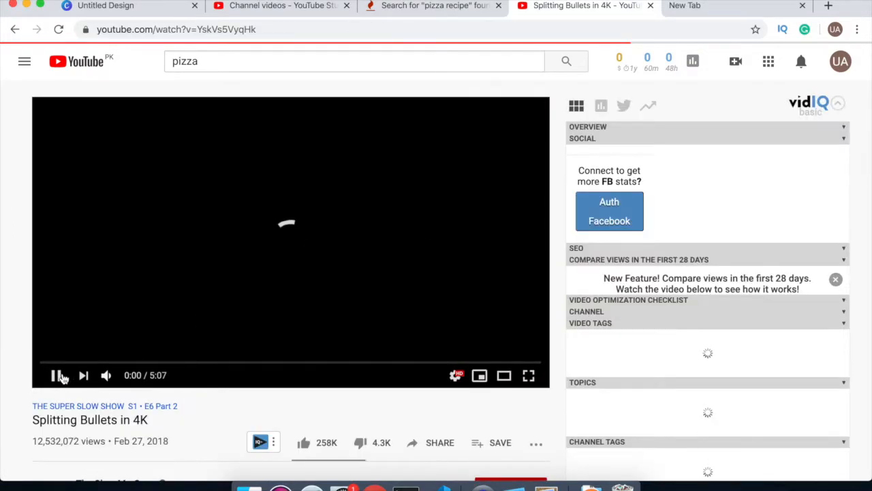
pyautogui.click(59, 376)
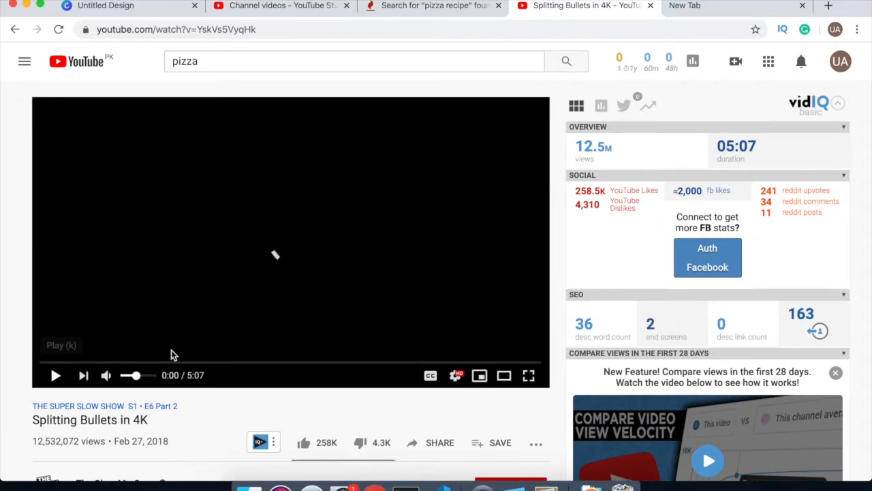
# Examine the video page's description, vidIQ statistics, optimization checklist, video tags and suggested videos
pyautogui.scroll(-3, 171, 350)
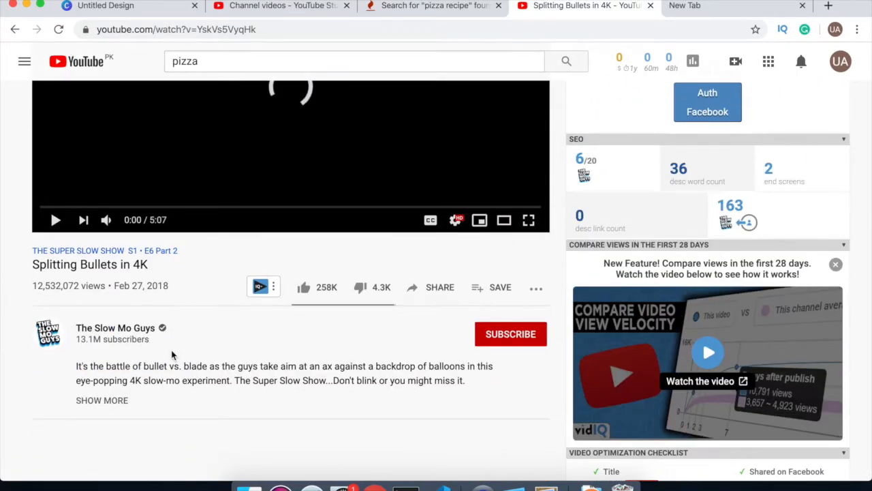
pyautogui.scroll(-2, 171, 350)
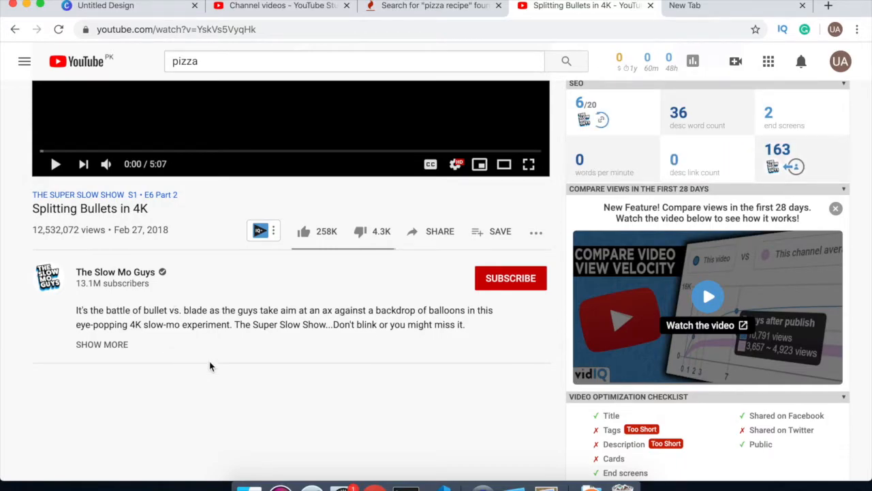
pyautogui.scroll(-5, 210, 367)
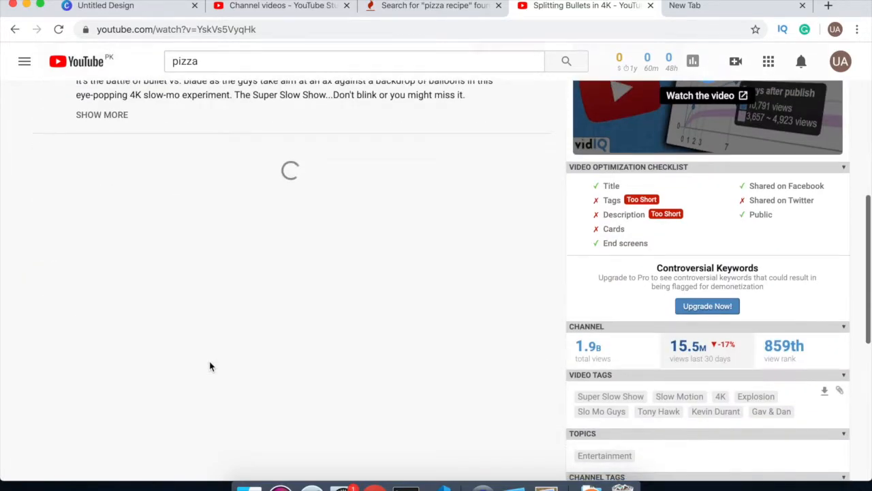
pyautogui.scroll(-3, 351, 346)
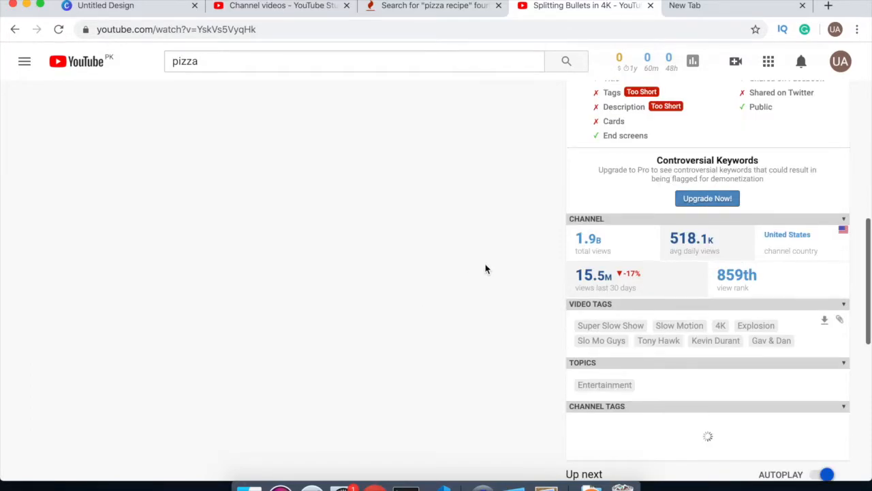
pyautogui.scroll(-3, 486, 269)
pyautogui.scroll(-5, 565, 309)
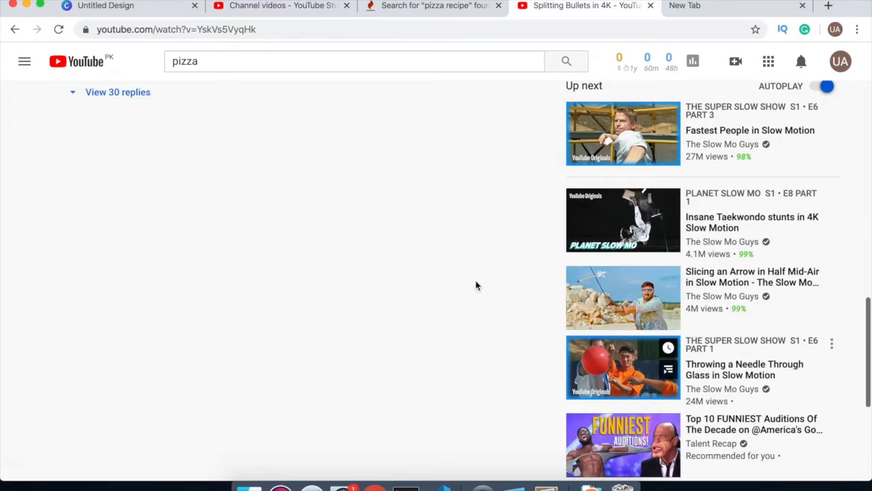
pyautogui.scroll(7, 475, 284)
pyautogui.scroll(10, 475, 285)
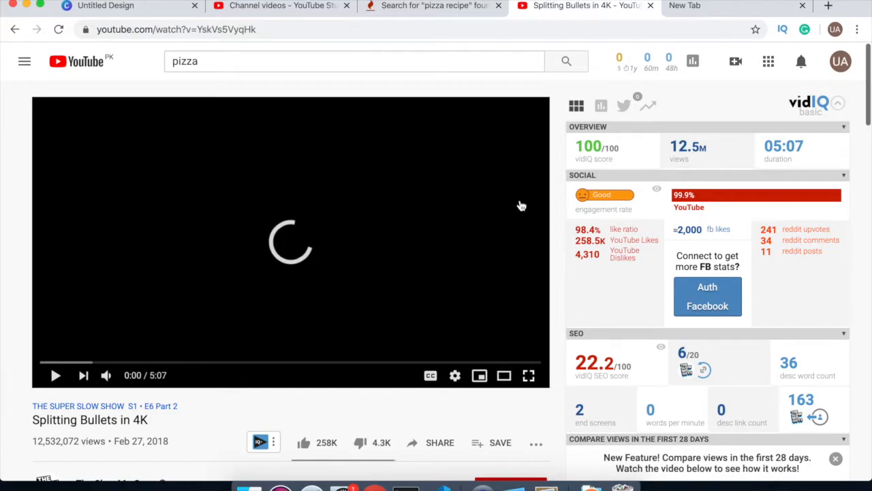
# Return to the upload in YouTube Studio and open the card editor for the pizza video
pyautogui.click(277, 9)
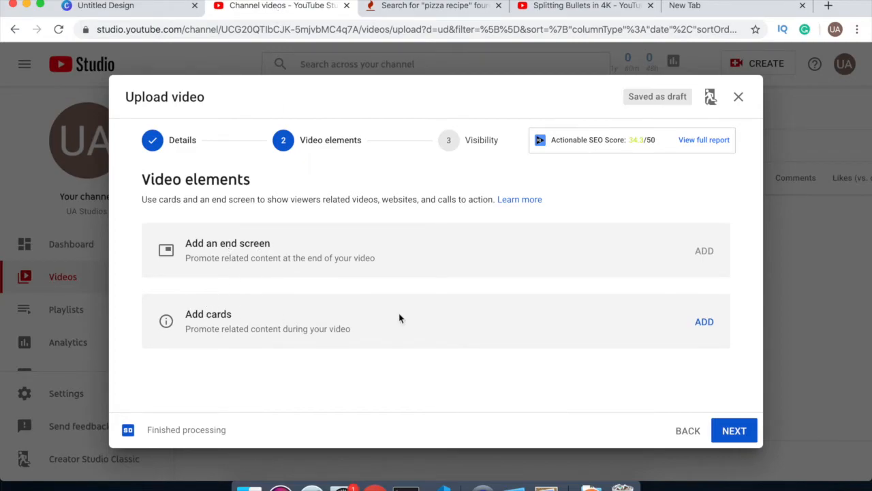
pyautogui.click(705, 325)
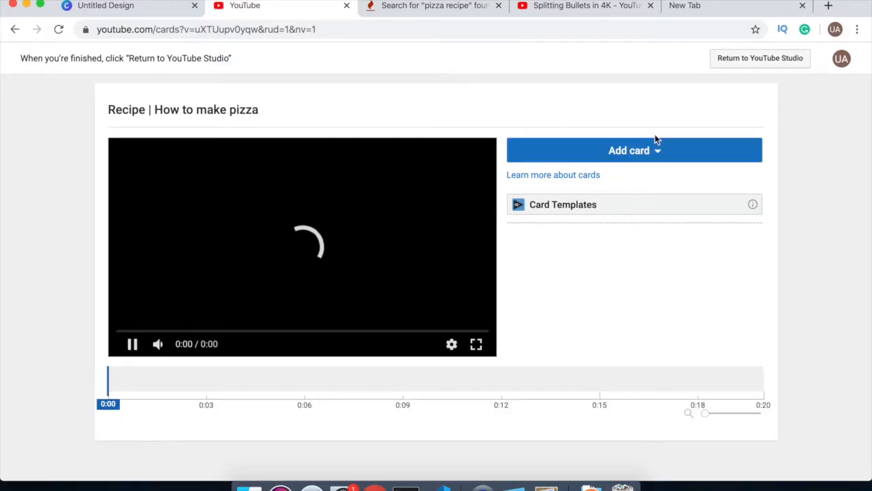
# Review the available card types, return to YouTube Studio, and continue the upload to the Visibility stage
pyautogui.click(643, 150)
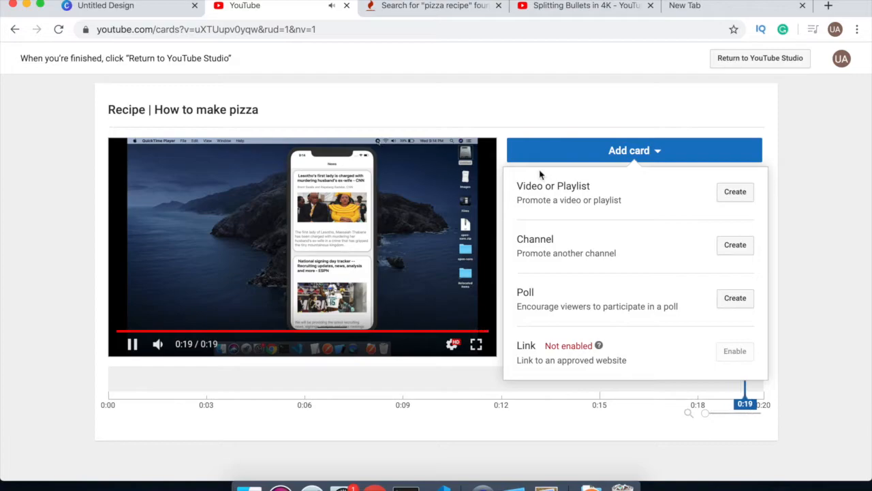
pyautogui.click(657, 150)
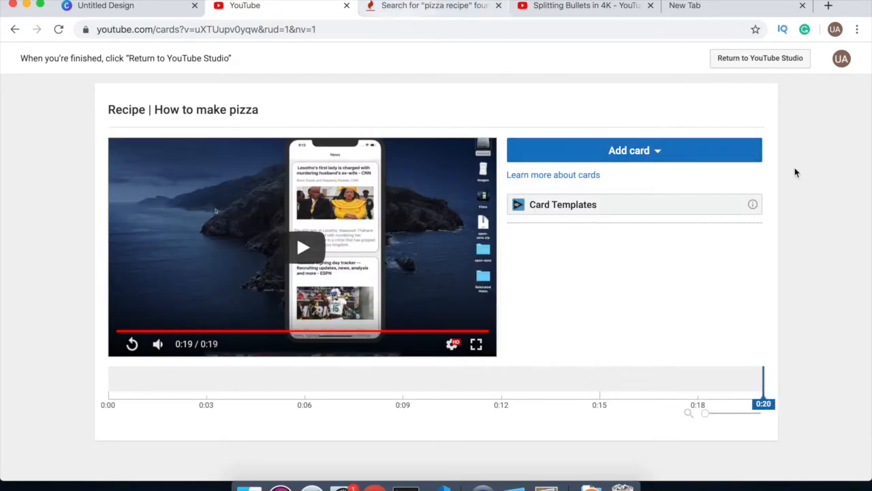
pyautogui.click(763, 60)
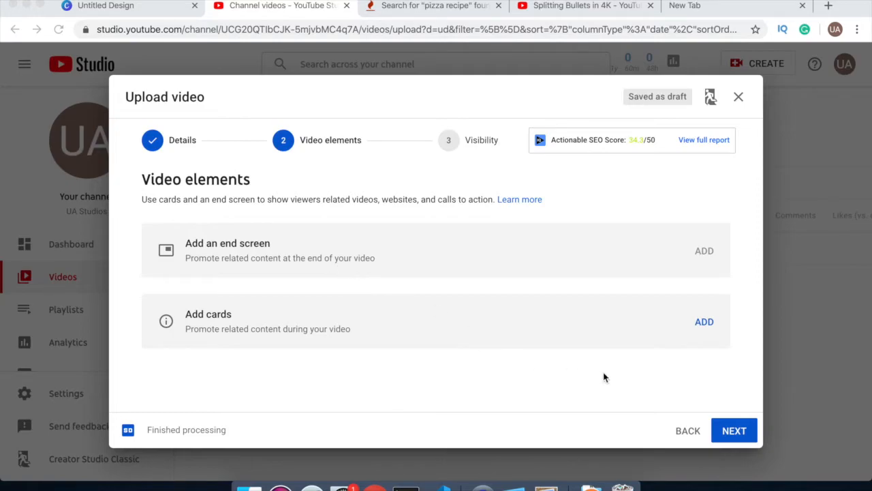
pyautogui.click(735, 431)
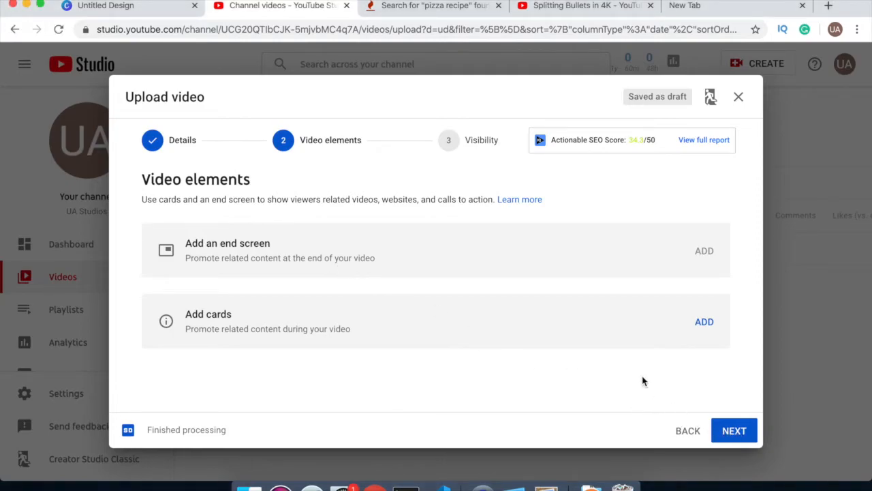
pyautogui.click(739, 438)
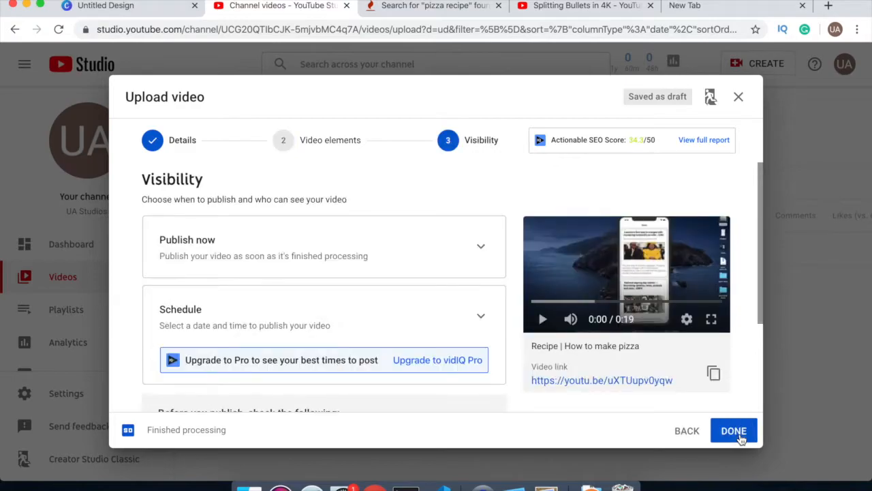
# Look through the Publish now and Schedule options and the checks listed before publishing
pyautogui.click(386, 252)
pyautogui.scroll(-3, 307, 269)
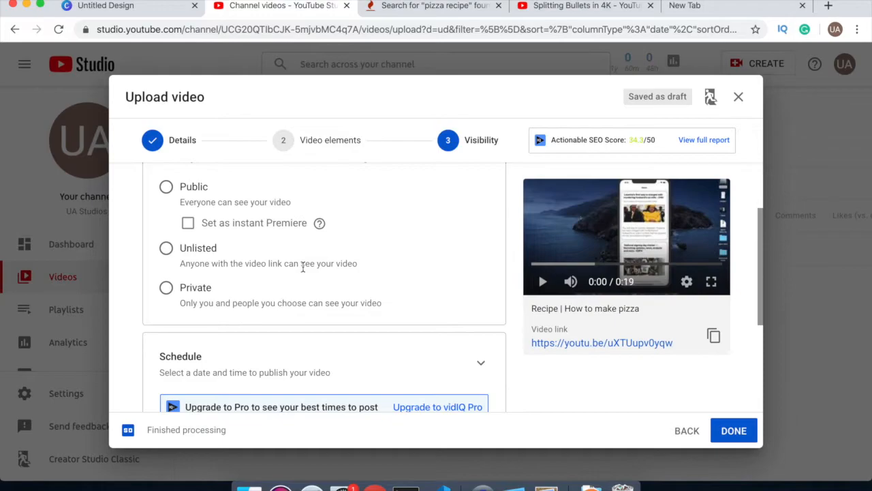
pyautogui.scroll(-3, 303, 268)
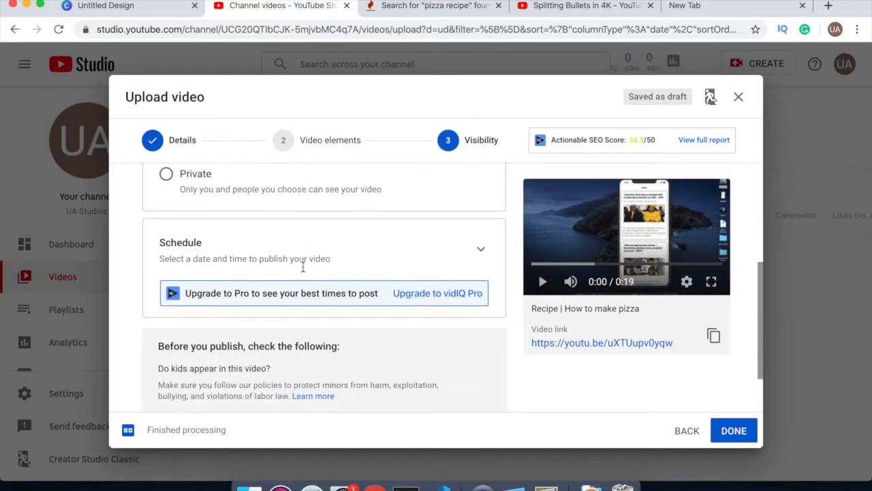
pyautogui.click(402, 255)
pyautogui.scroll(-1, 403, 255)
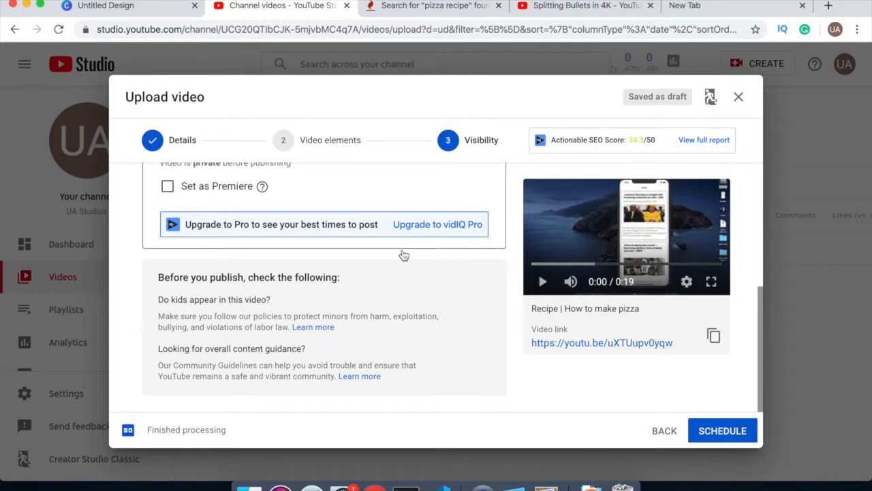
pyautogui.scroll(4, 403, 255)
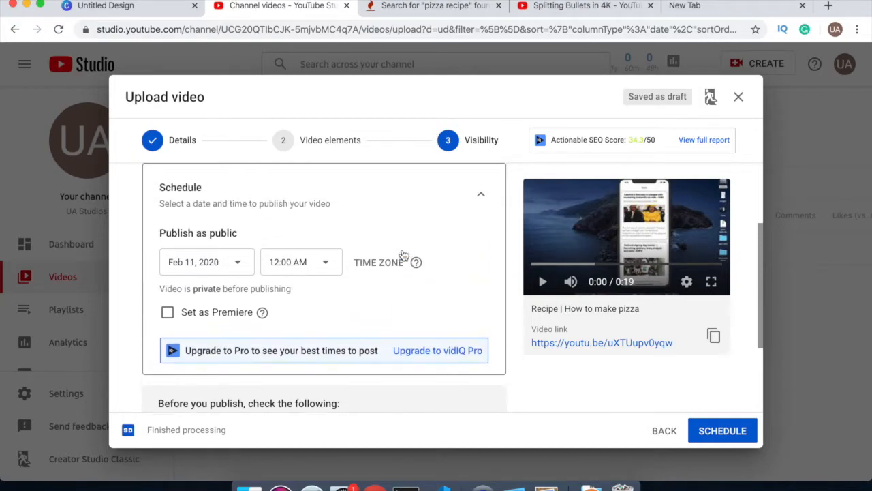
pyautogui.scroll(4, 403, 255)
pyautogui.click(482, 318)
pyautogui.scroll(-4, 484, 319)
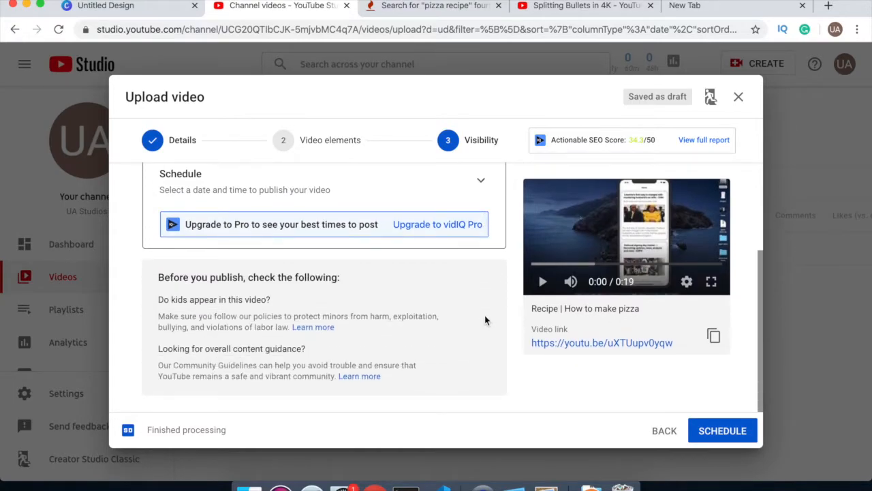
pyautogui.scroll(4, 433, 220)
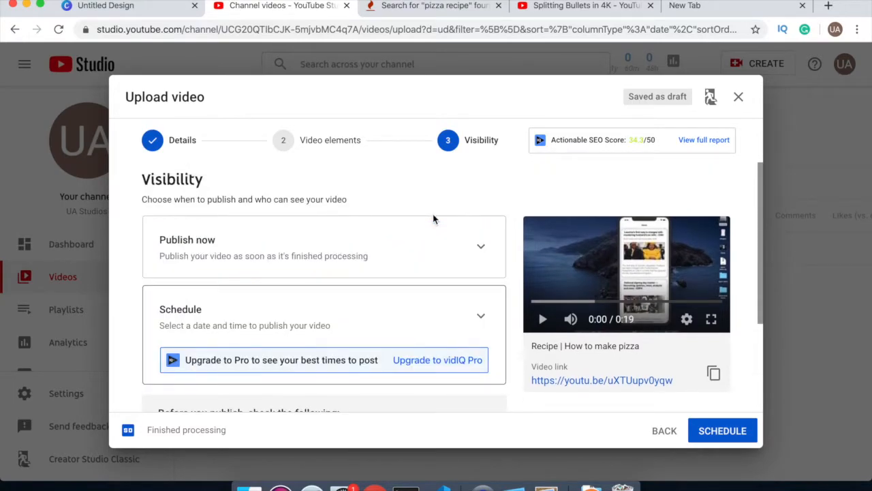
# Publish the pizza video immediately with Public visibility
pyautogui.click(430, 257)
pyautogui.click(198, 285)
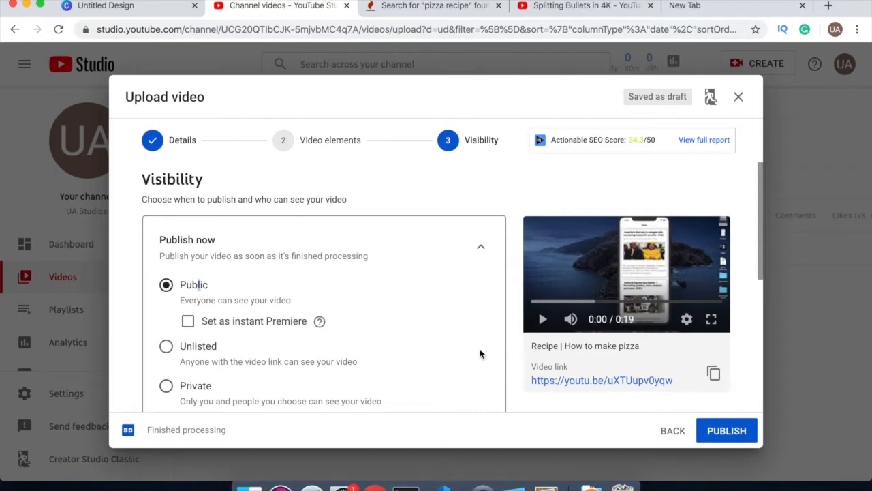
pyautogui.click(728, 430)
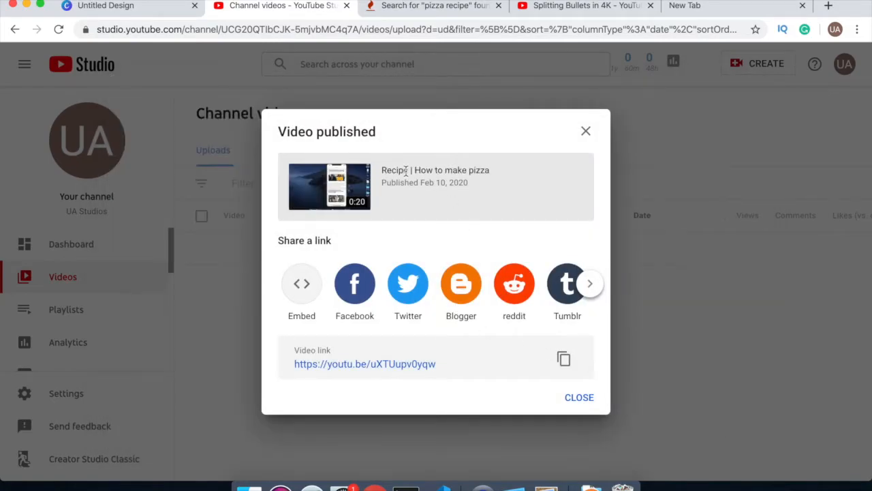
# Look through the services for sharing the published video's link and close the confirmation
pyautogui.click(597, 288)
pyautogui.click(597, 289)
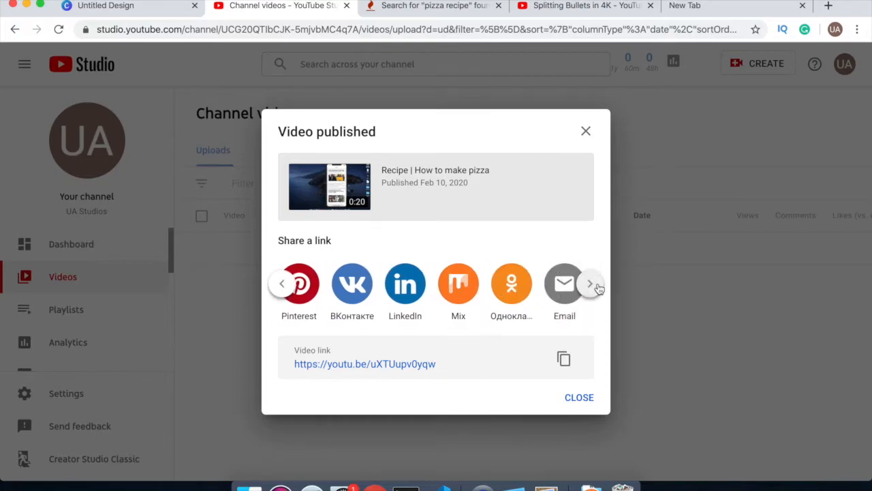
pyautogui.click(586, 132)
# Examine the channel dashboard's latest upload, news and analytics summary, and return to the channel's video list
pyautogui.scroll(-2, 66, 247)
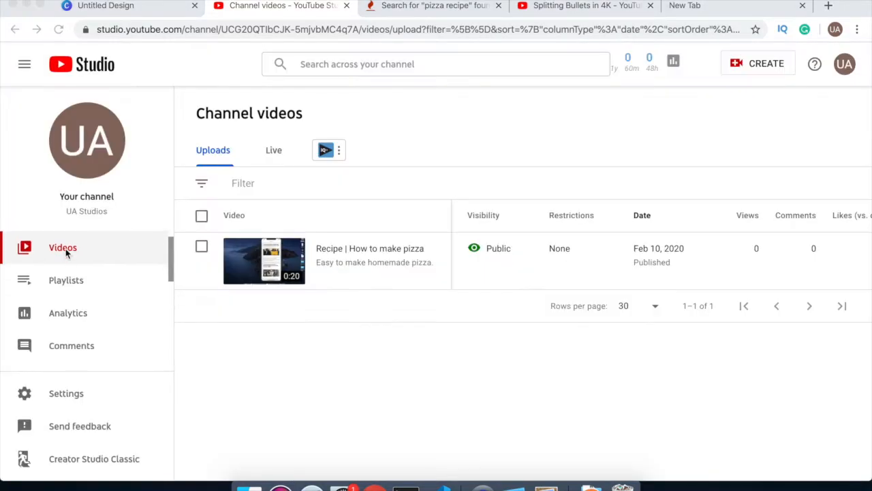
pyautogui.scroll(2, 67, 254)
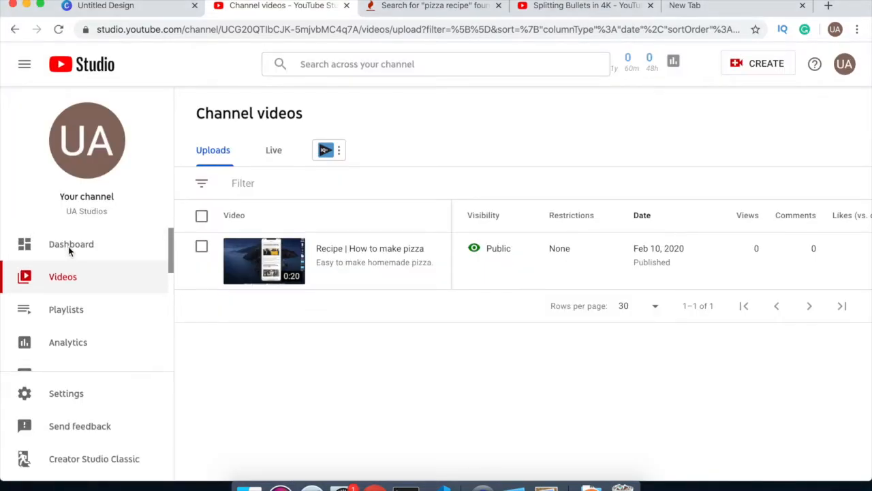
pyautogui.click(80, 248)
pyautogui.click(80, 248)
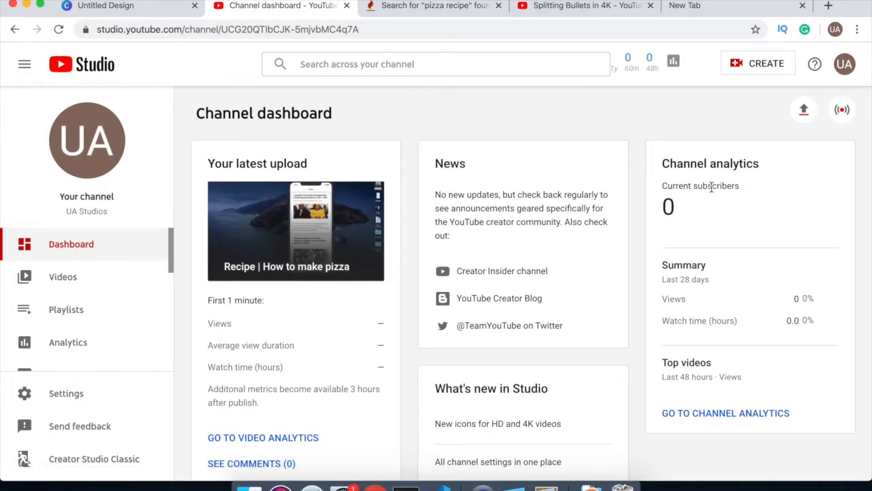
pyautogui.scroll(-2, 338, 266)
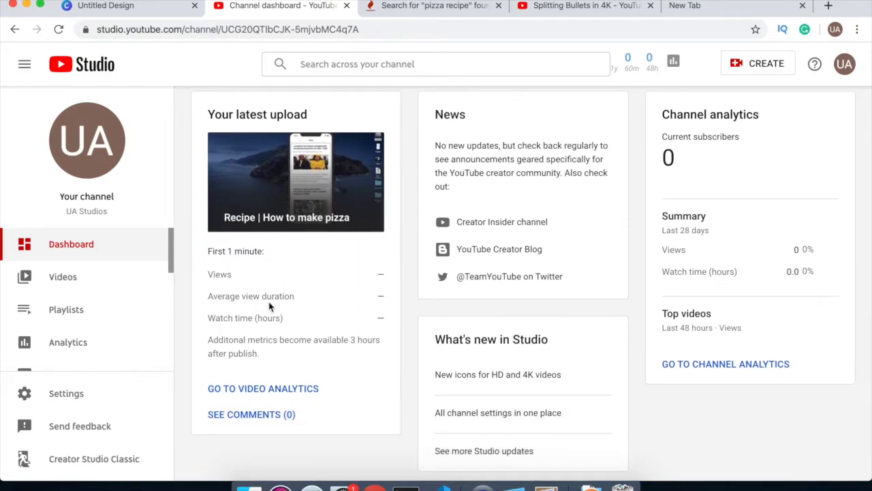
pyautogui.scroll(-10, 526, 271)
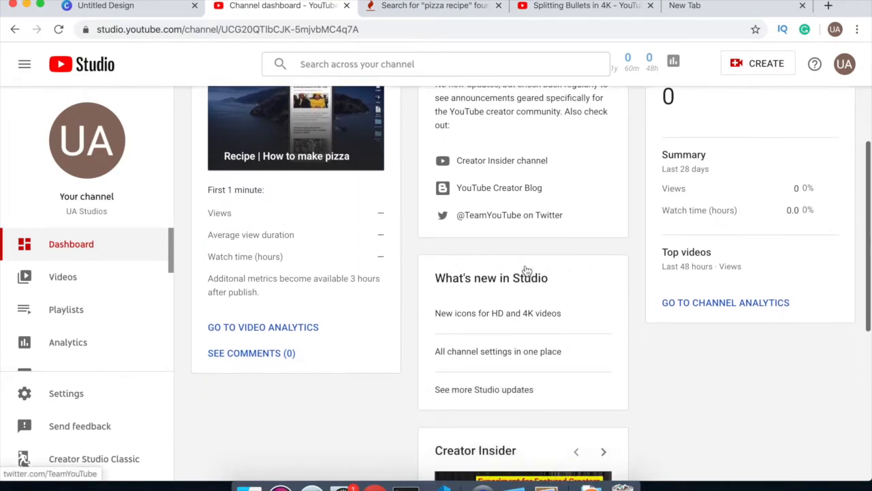
pyautogui.scroll(5, 512, 270)
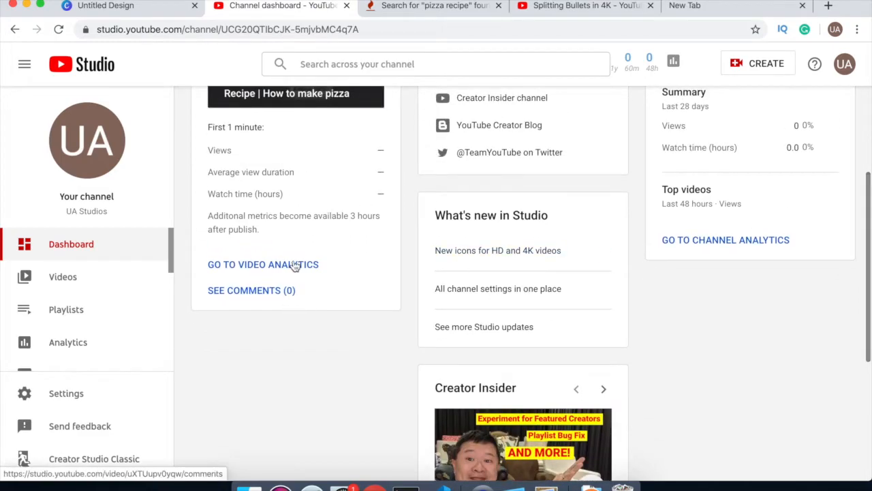
pyautogui.click(41, 275)
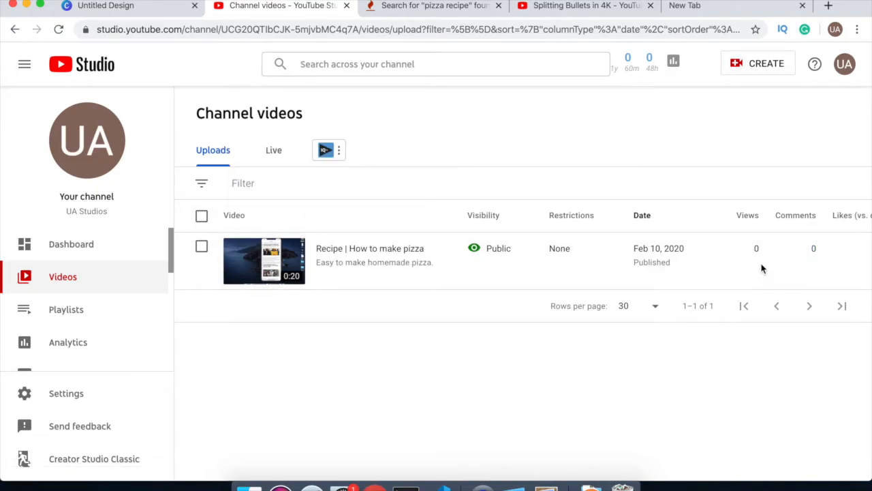
# Open the channel analytics and examine the Overview, Reach, Engagement and Audience reports
pyautogui.scroll(-1, 70, 267)
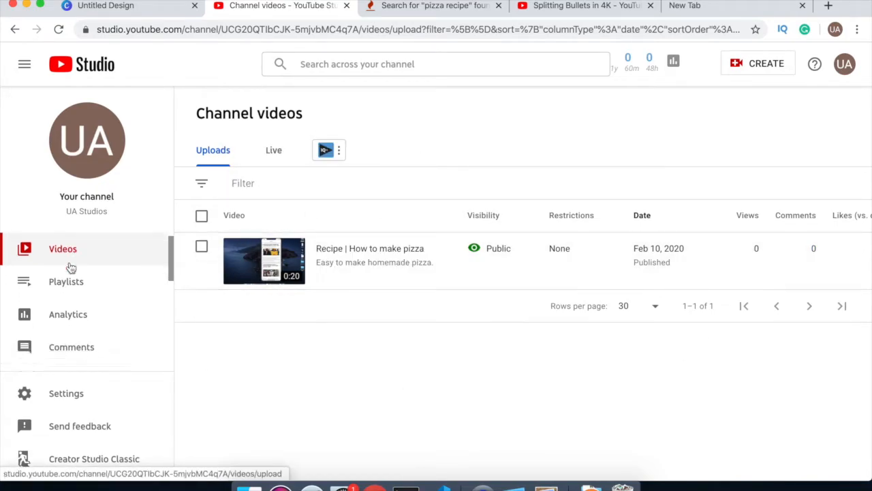
pyautogui.scroll(-1, 71, 267)
pyautogui.click(66, 281)
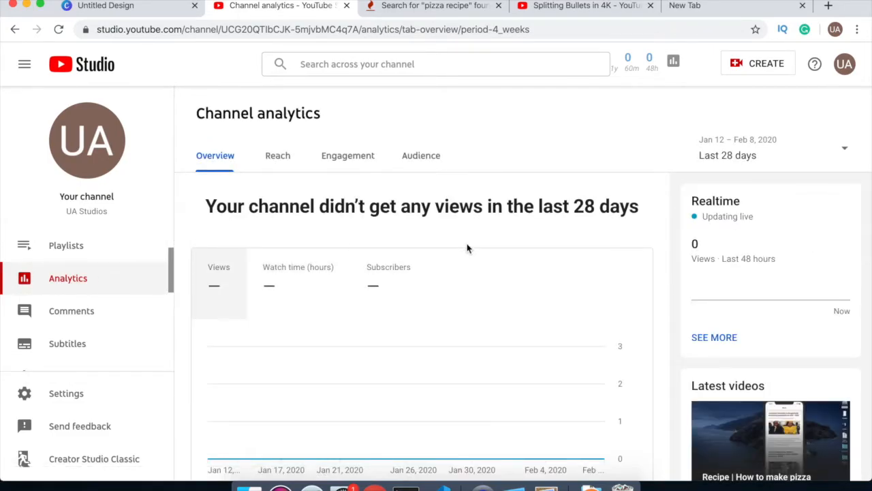
pyautogui.scroll(-3, 466, 249)
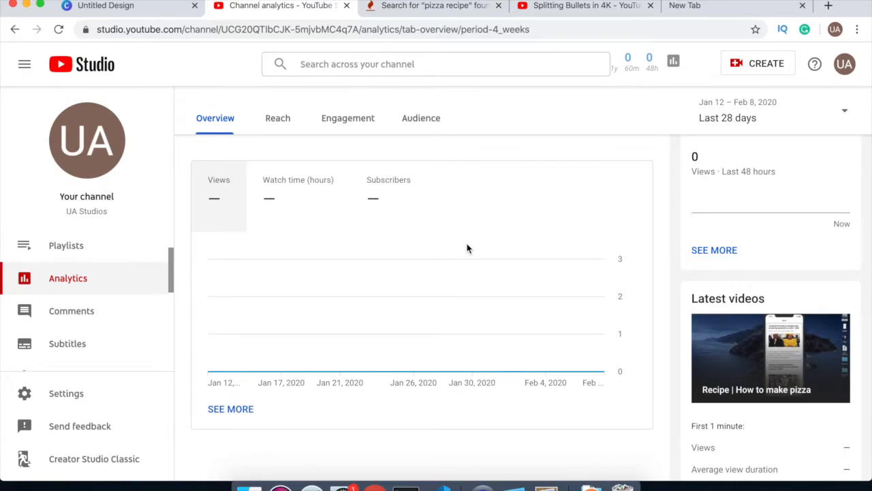
pyautogui.click(277, 118)
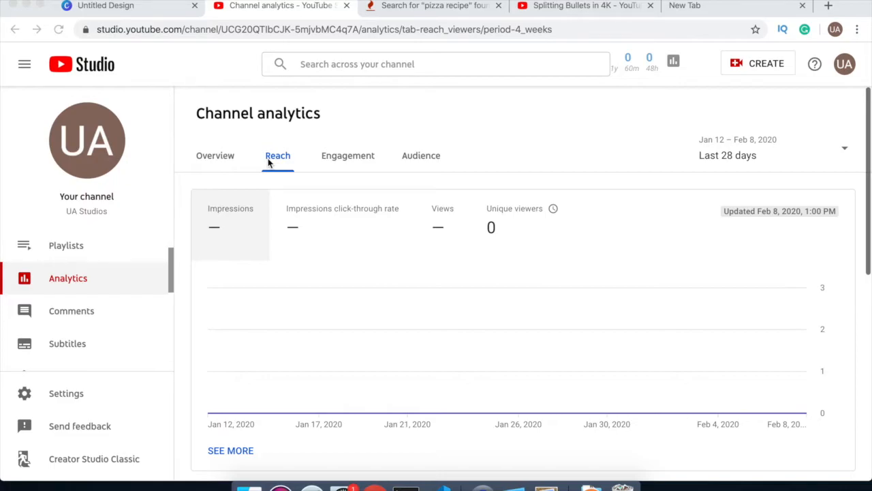
pyautogui.click(361, 157)
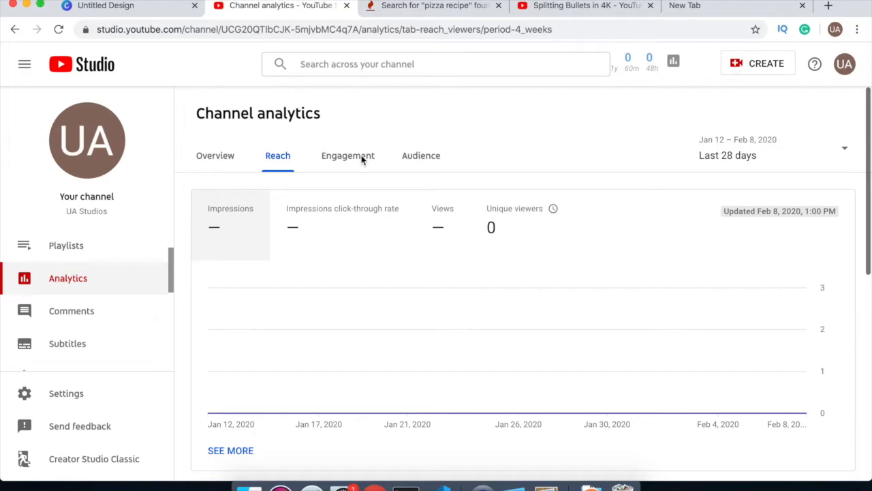
pyautogui.click(426, 164)
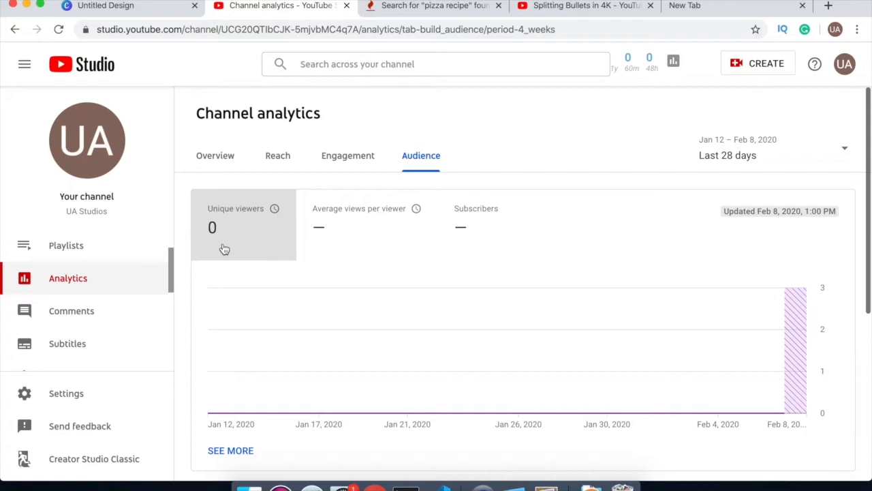
pyautogui.moveTo(431, 196)
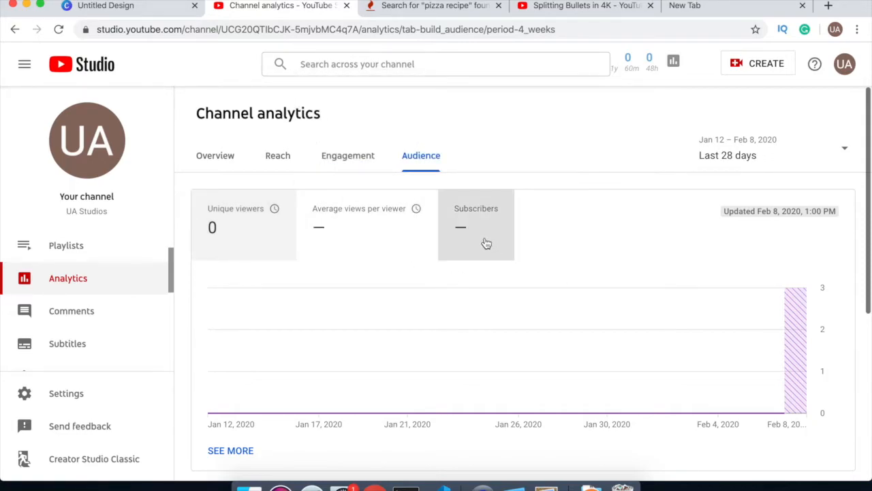
# Show the channel comments without the "Comments I haven't responded to" filter and open the Monetization page
pyautogui.click(92, 311)
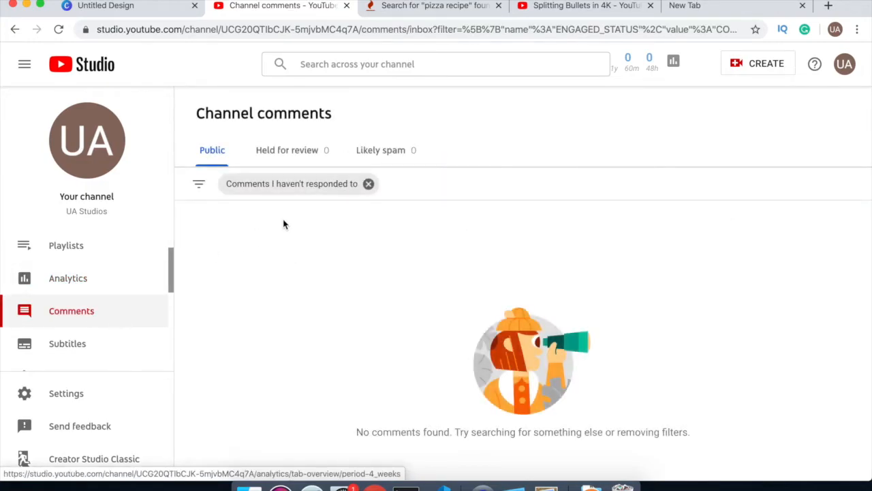
pyautogui.click(369, 184)
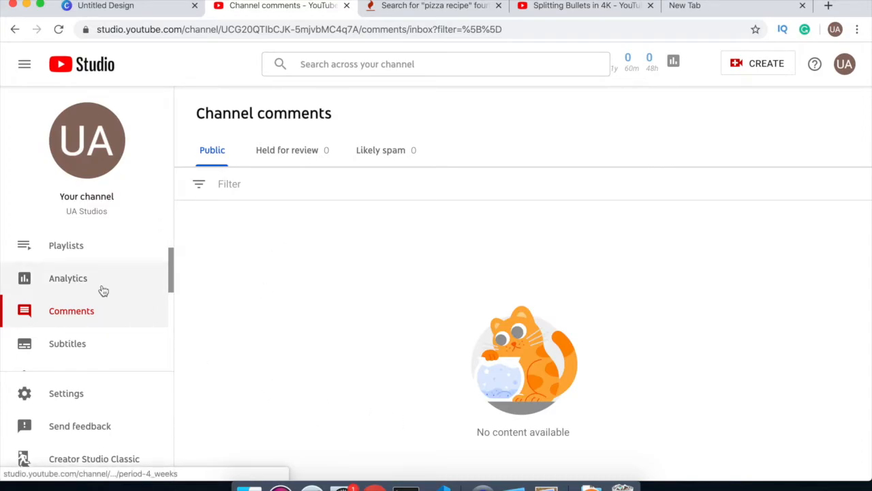
pyautogui.scroll(-2, 103, 291)
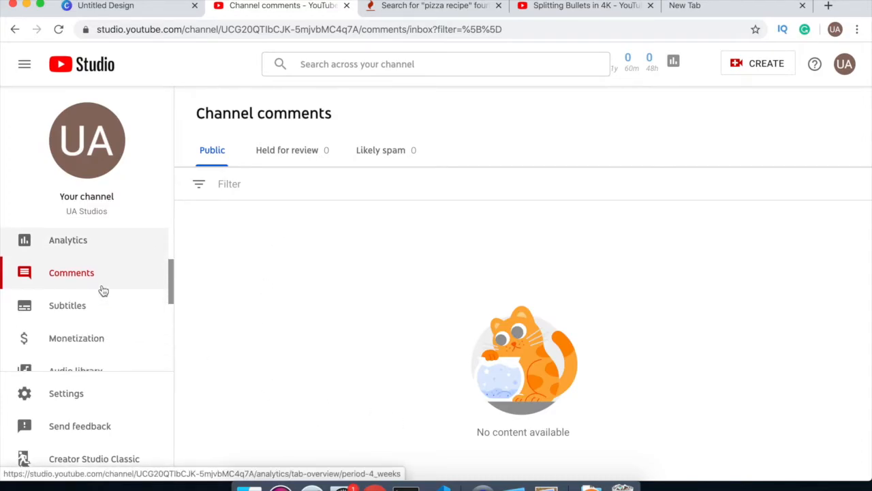
pyautogui.click(91, 314)
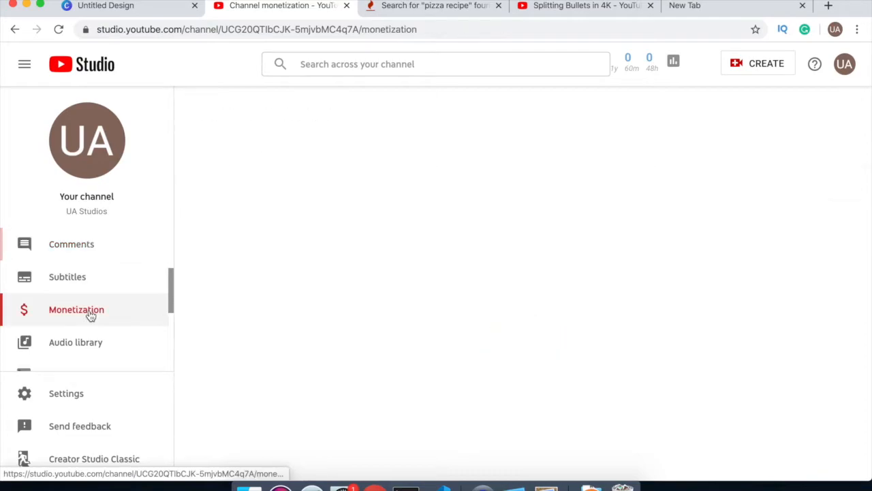
pyautogui.scroll(-2, 401, 325)
# Add the keywords recipes, travel and vlogs to the basic info in the channel settings
pyautogui.scroll(-1, 400, 321)
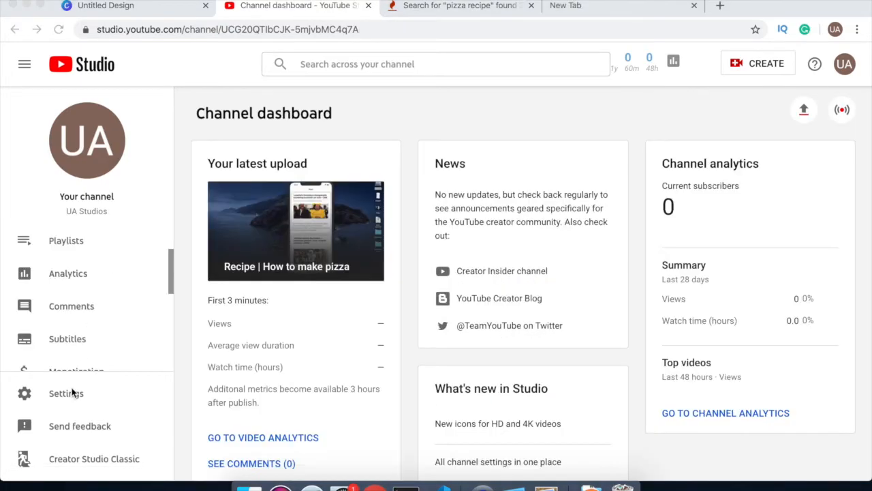
pyautogui.click(67, 397)
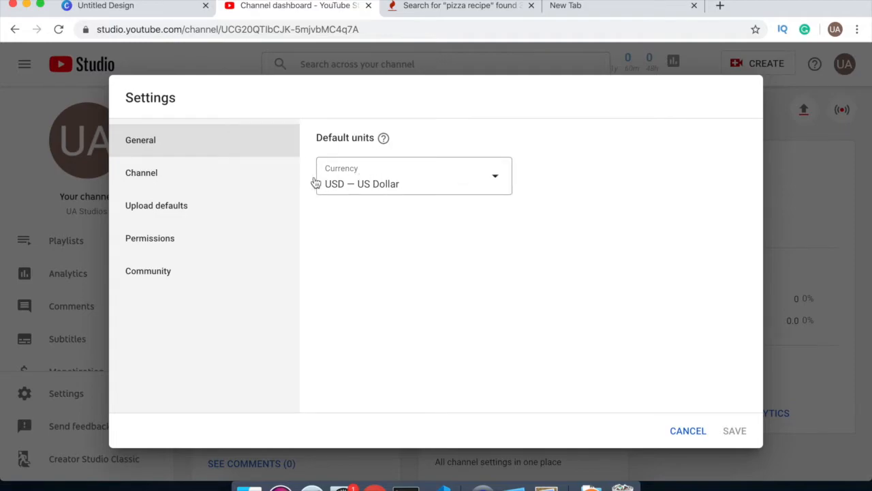
pyautogui.click(261, 187)
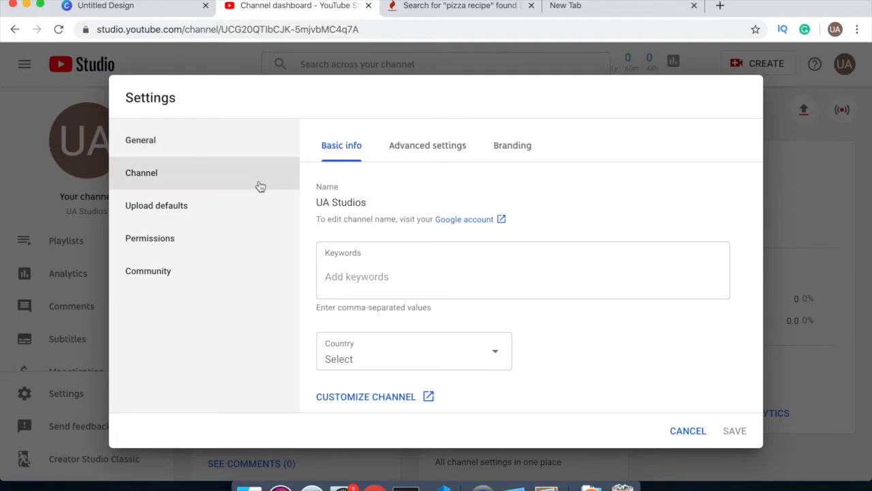
pyautogui.click(353, 276)
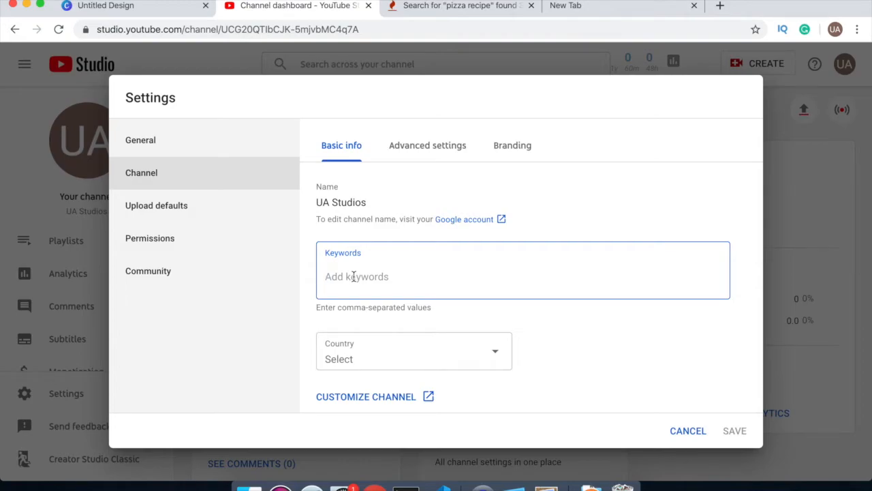
pyautogui.write('recipes')
pyautogui.press('Return')
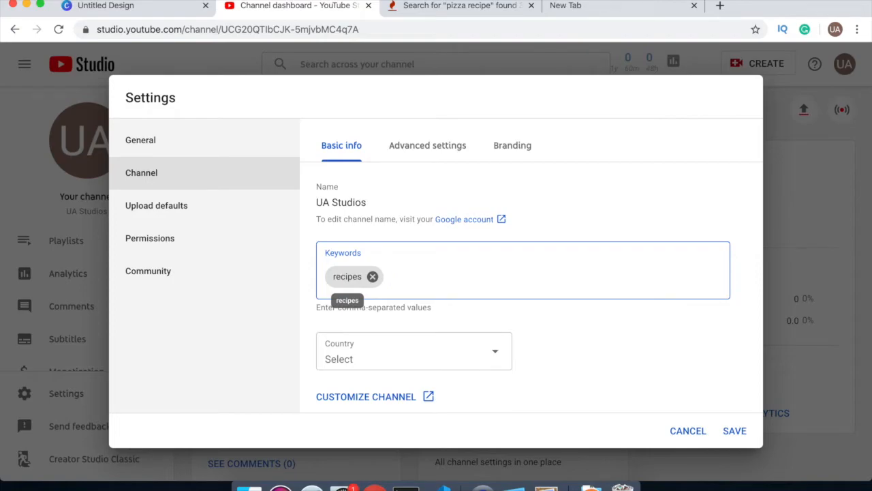
pyautogui.press('Return')
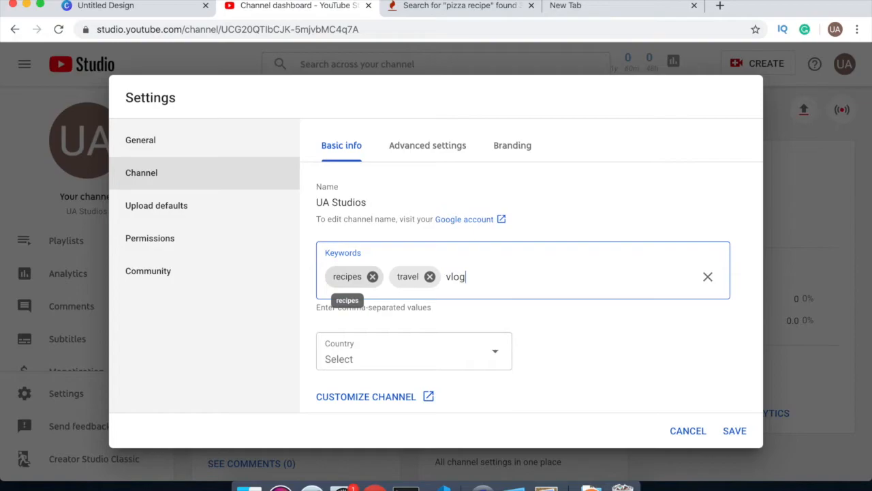
pyautogui.write('vlogs')
pyautogui.press('Return')
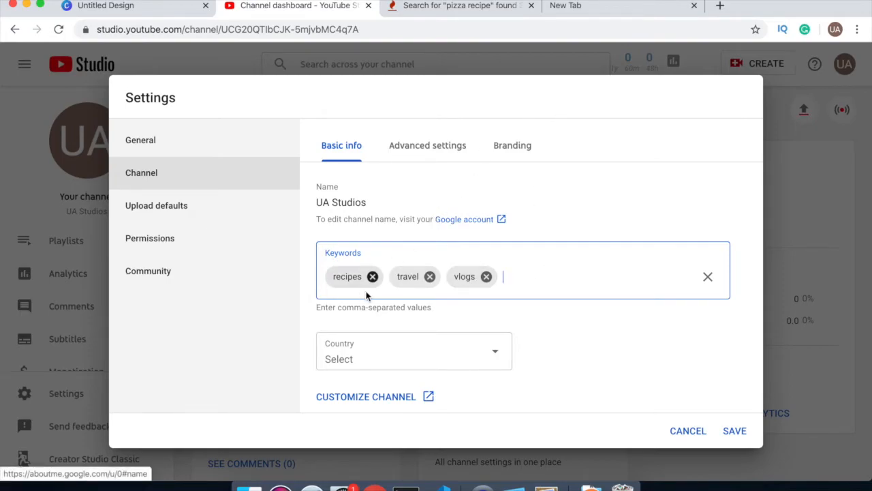
# Switch to Keyword Tool, look up YouTube keyword suggestions for "recipes", and return to the channel settings
pyautogui.click(461, 6)
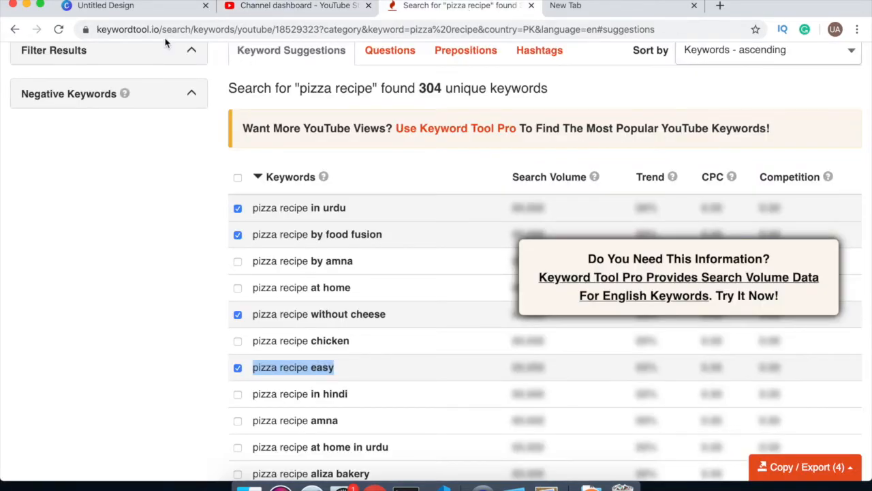
pyautogui.scroll(4, 134, 287)
pyautogui.tripleClick(265, 138)
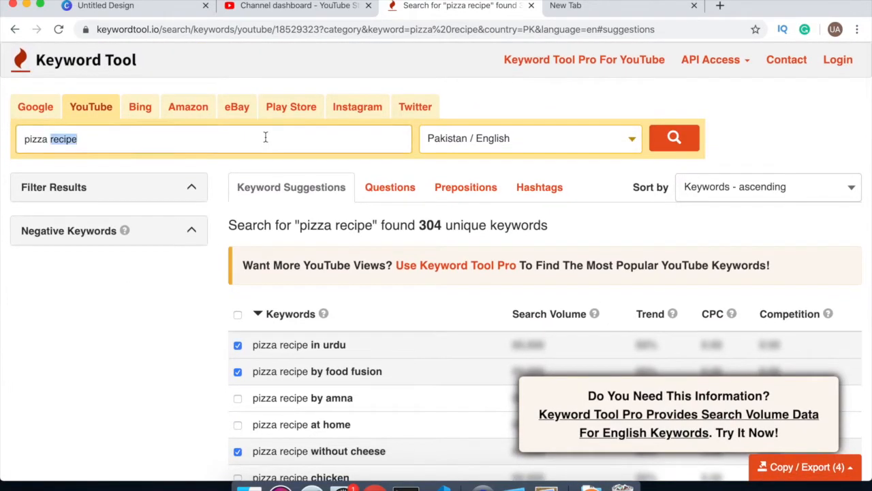
pyautogui.write('reci')
pyautogui.press('Return')
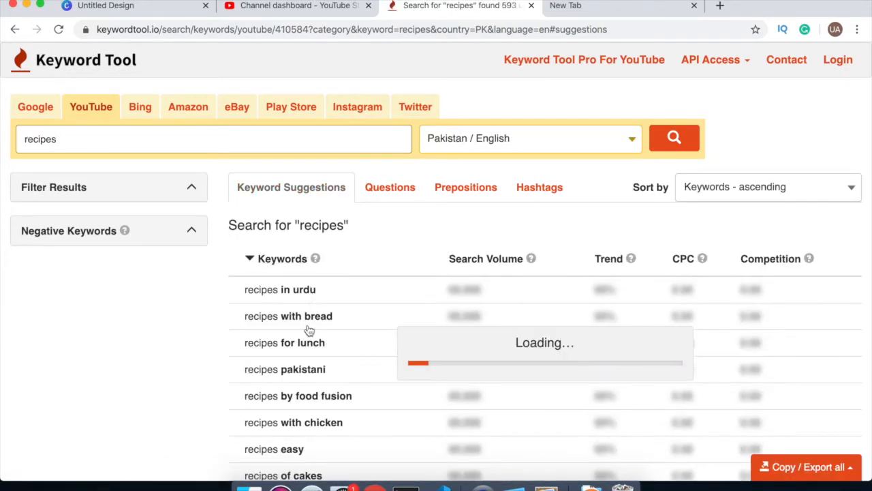
pyautogui.click(284, 7)
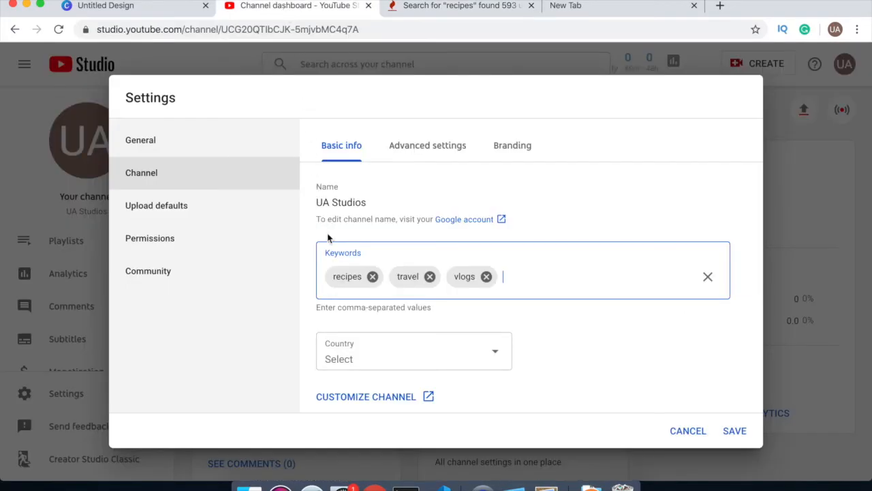
# Look up YouTube keyword suggestions for "vlogs" in Keyword Tool
pyautogui.click(453, 6)
pyautogui.tripleClick(233, 129)
pyautogui.write('vlogs')
pyautogui.press('Return')
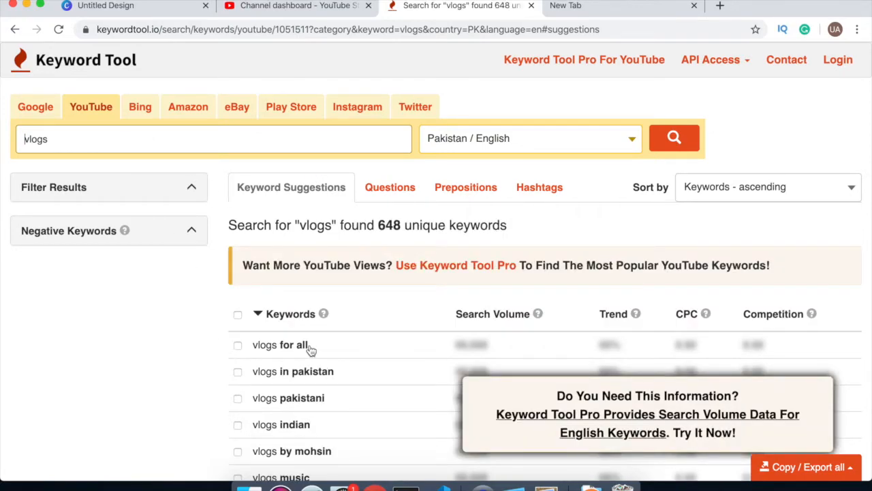
# Return to YouTube Studio and set the channel's country to Pakistan
pyautogui.click(299, 5)
pyautogui.click(401, 361)
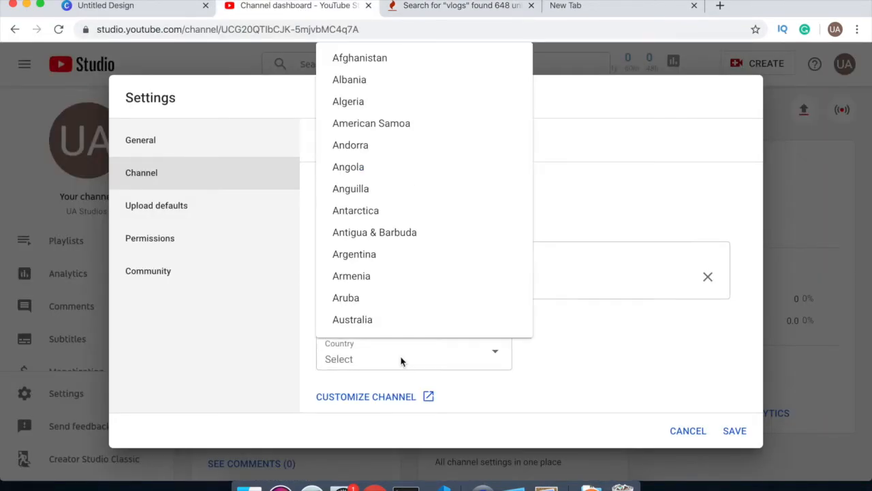
pyautogui.scroll(-15, 402, 259)
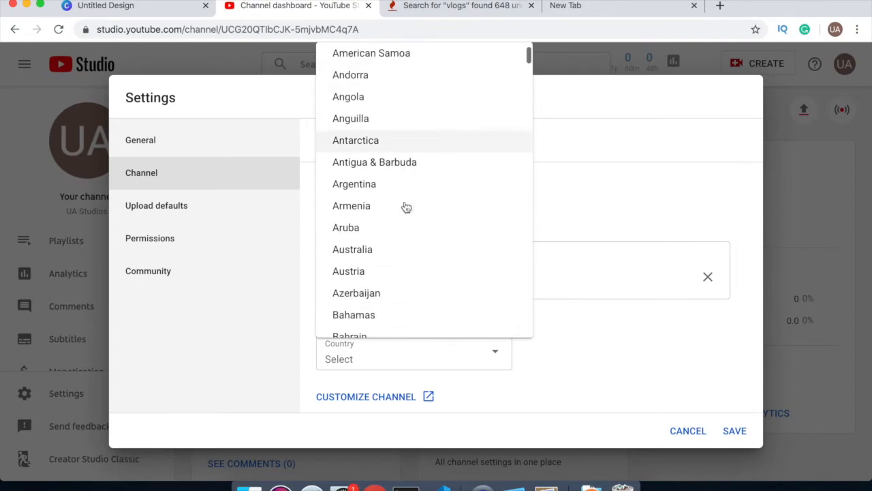
pyautogui.scroll(-15, 406, 207)
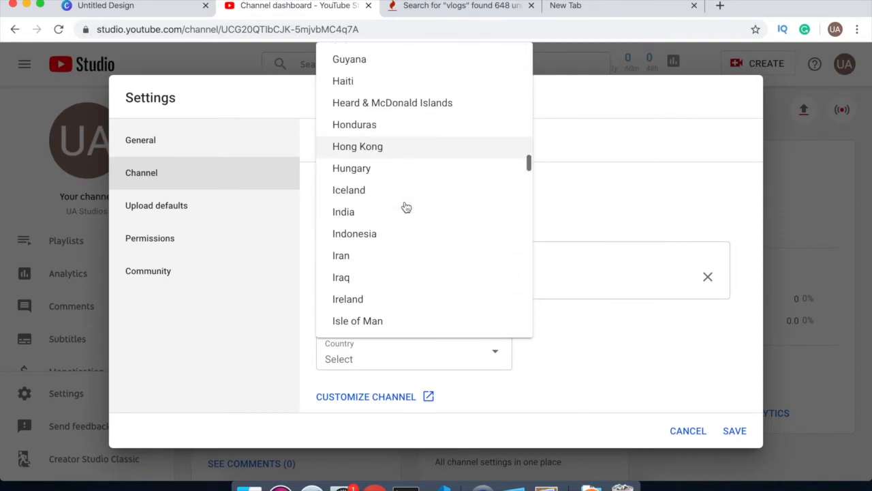
pyautogui.scroll(-10, 406, 207)
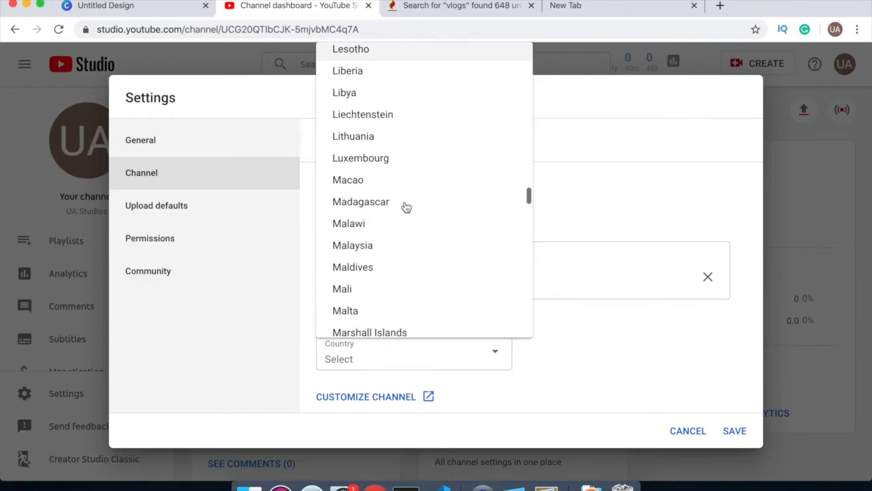
pyautogui.scroll(-10, 406, 207)
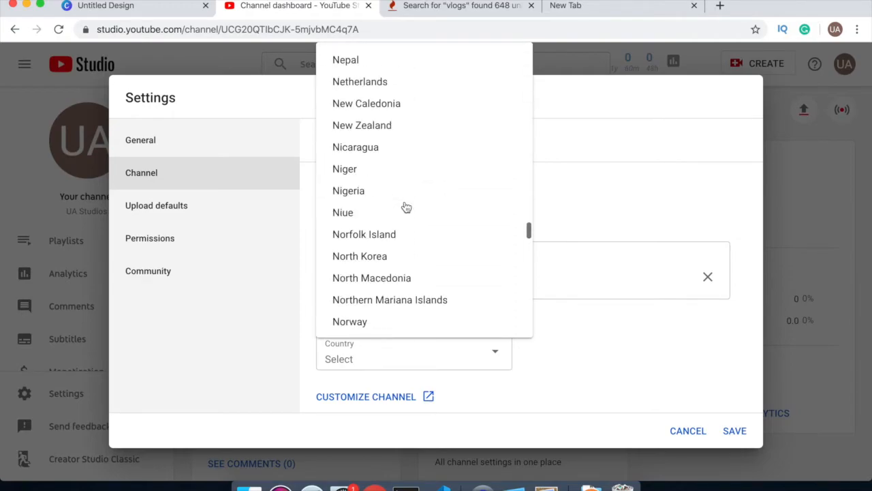
pyautogui.click(385, 185)
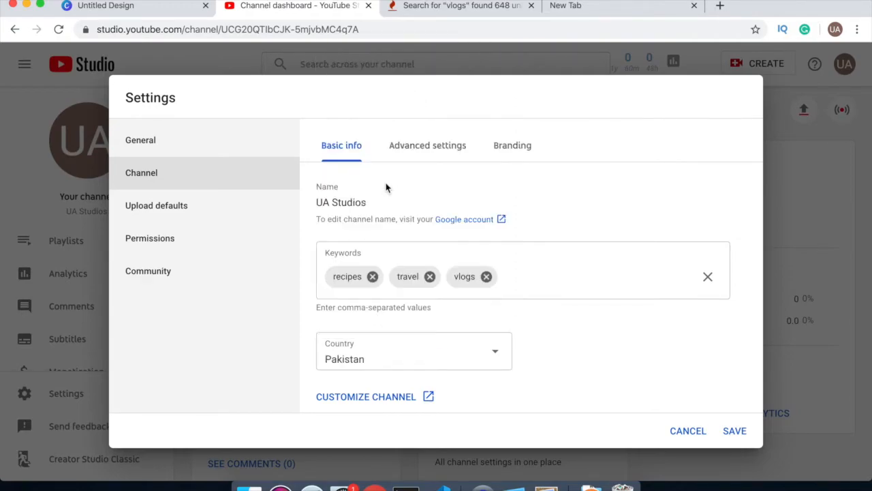
# Open the channel customization page, examine its icon, channel art and uploads, and close it
pyautogui.click(412, 396)
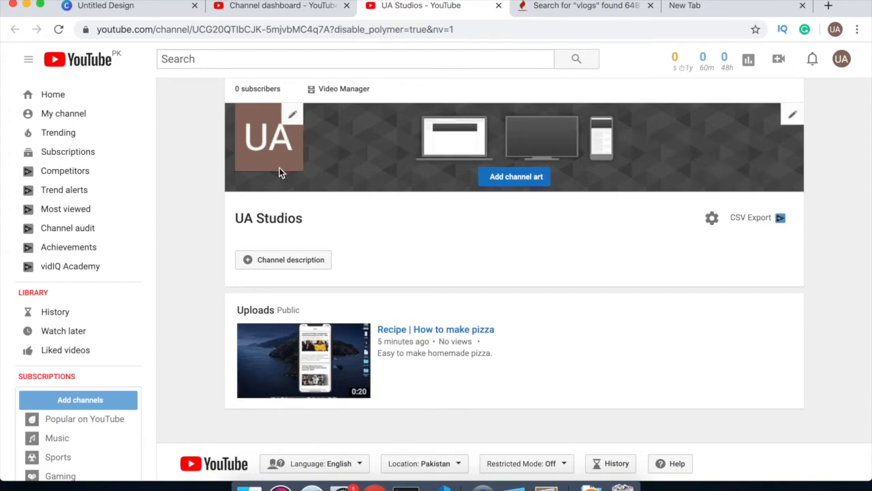
pyautogui.scroll(-2, 279, 167)
pyautogui.scroll(2, 279, 168)
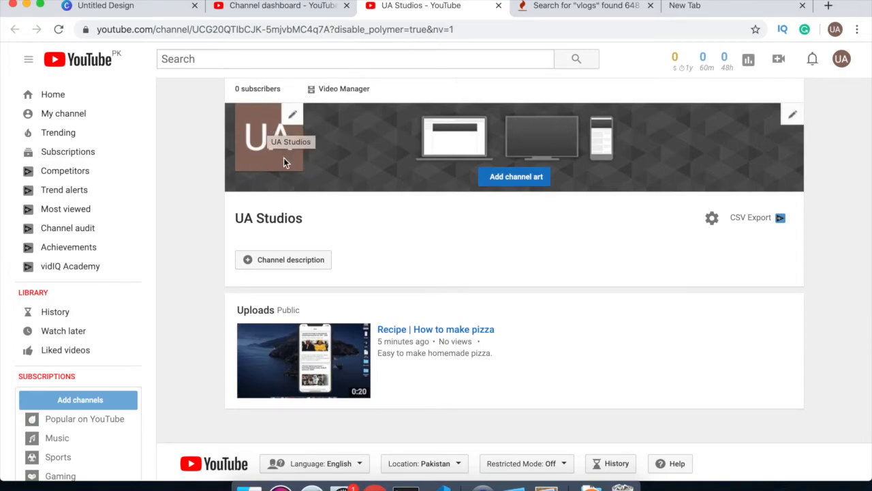
pyautogui.click(498, 6)
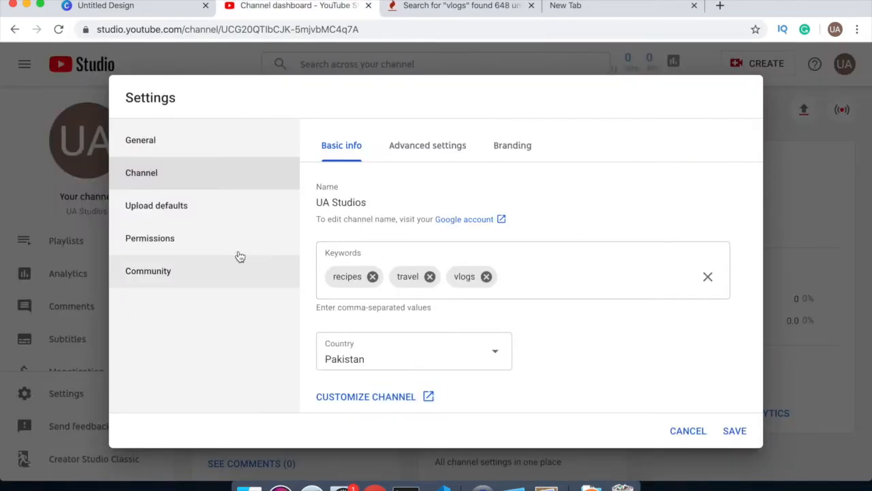
# Examine the basic info fields of the upload defaults, along with the Permissions and Community settings
pyautogui.click(208, 212)
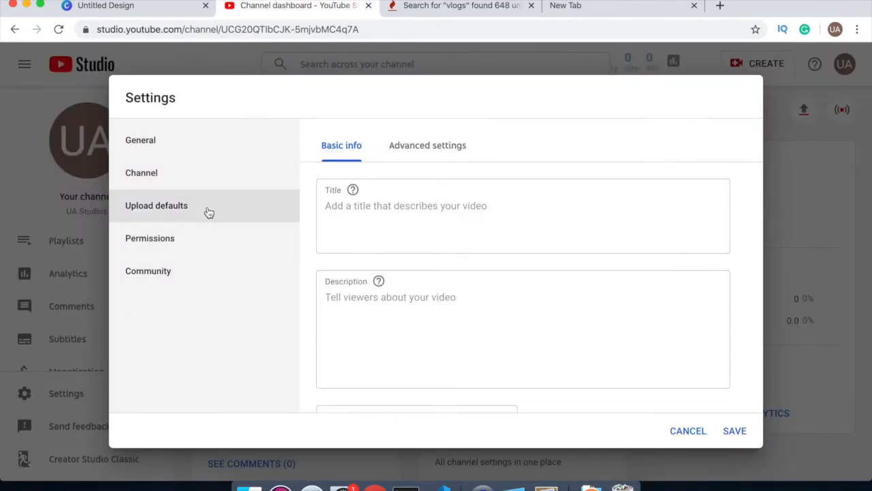
pyautogui.click(443, 214)
pyautogui.click(403, 303)
pyautogui.scroll(-4, 403, 304)
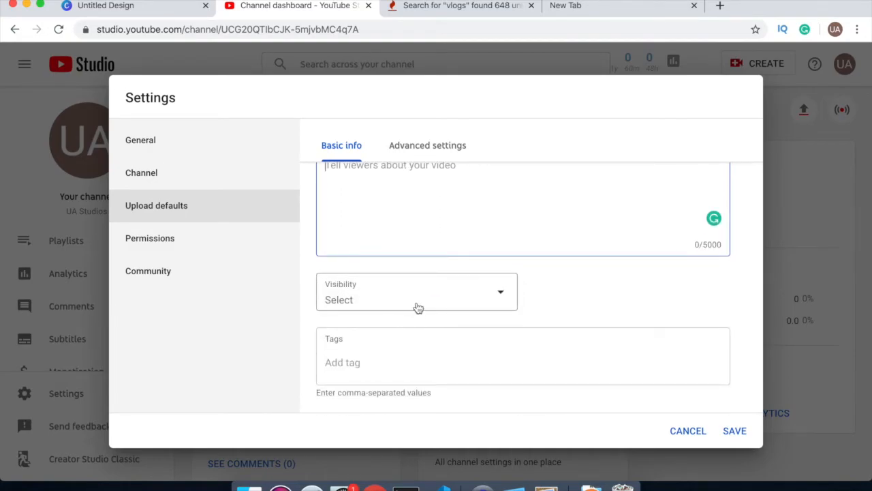
pyautogui.click(204, 247)
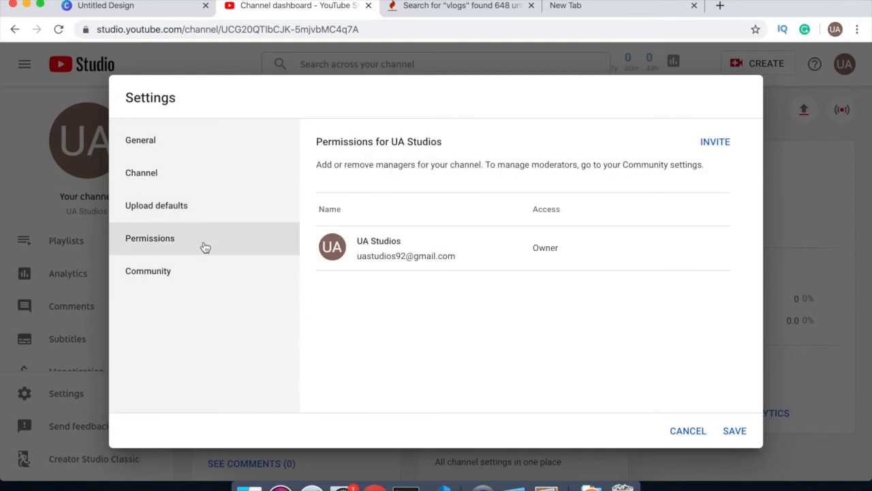
pyautogui.click(195, 276)
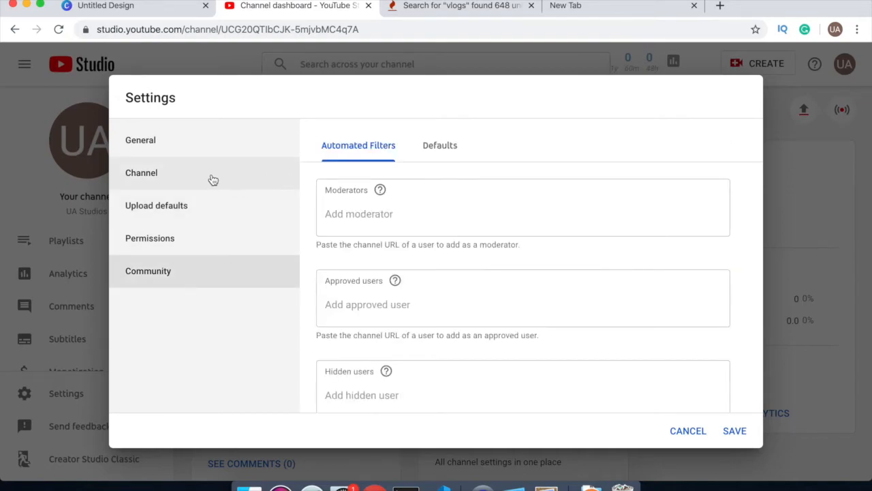
# Examine the advanced upload defaults for video language, captions, community contributions and comments
pyautogui.click(189, 210)
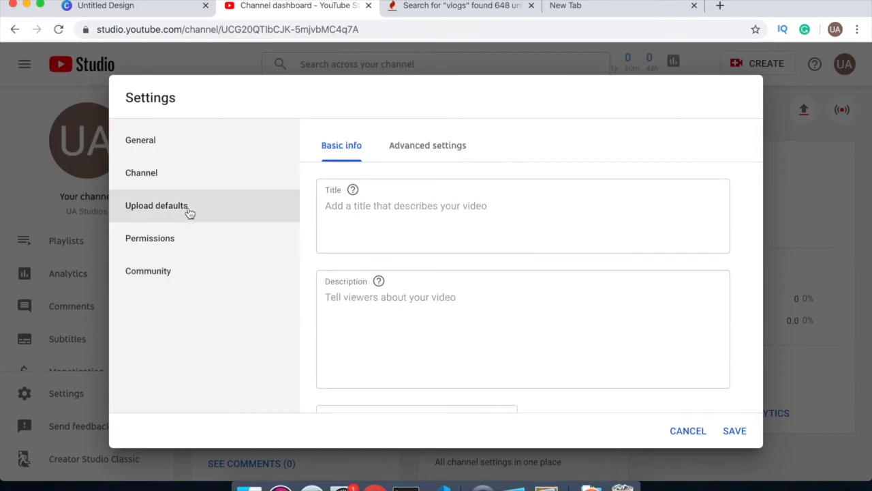
pyautogui.click(427, 151)
pyautogui.scroll(-2, 497, 286)
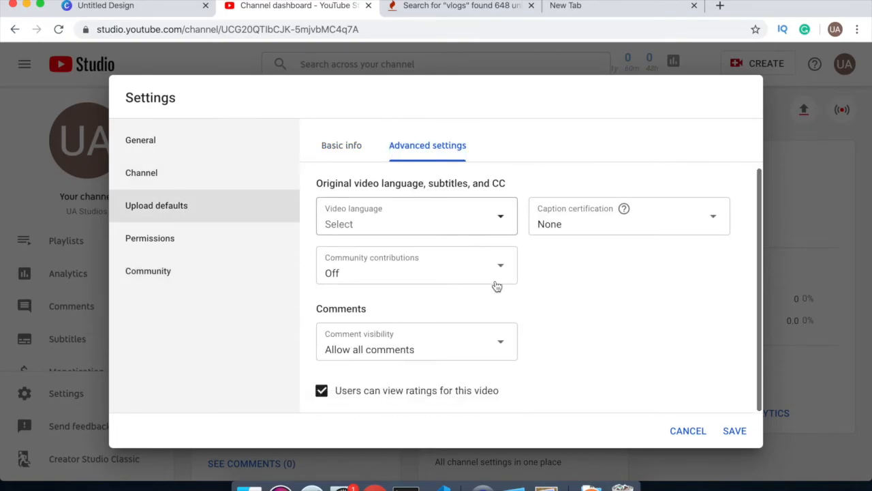
# Open the video watermark options in the channel's Branding settings
pyautogui.click(214, 181)
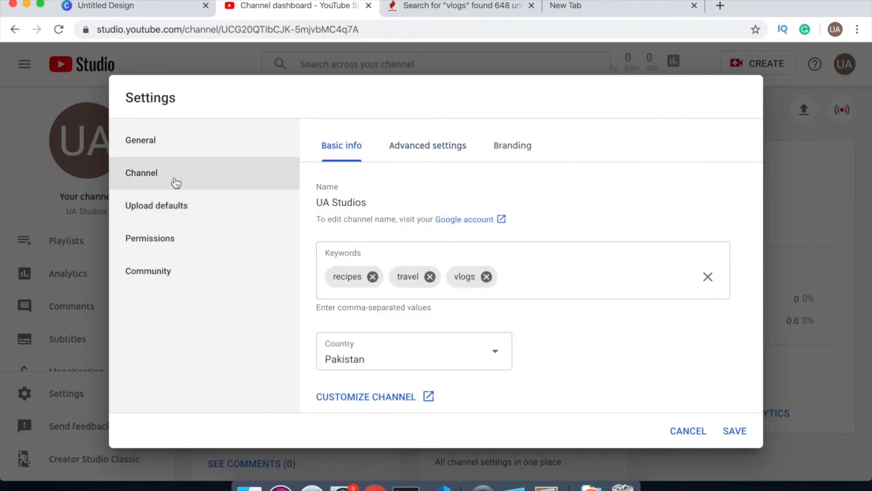
pyautogui.click(514, 151)
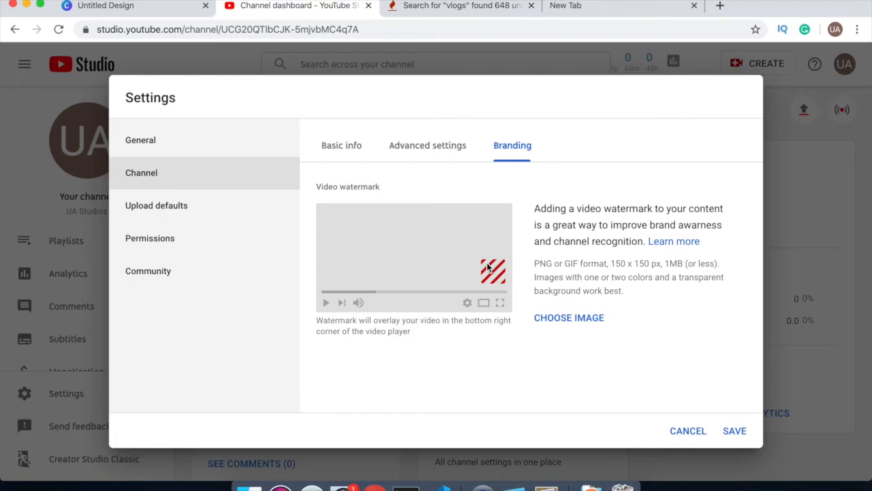
# Try to bring a file from the Finder window into the Branding settings, and stay on the page
pyautogui.click(546, 319)
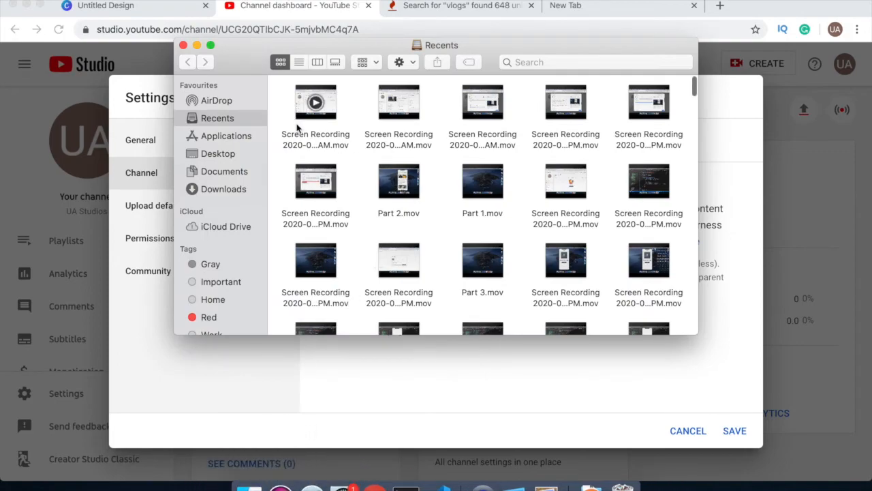
pyautogui.click(222, 189)
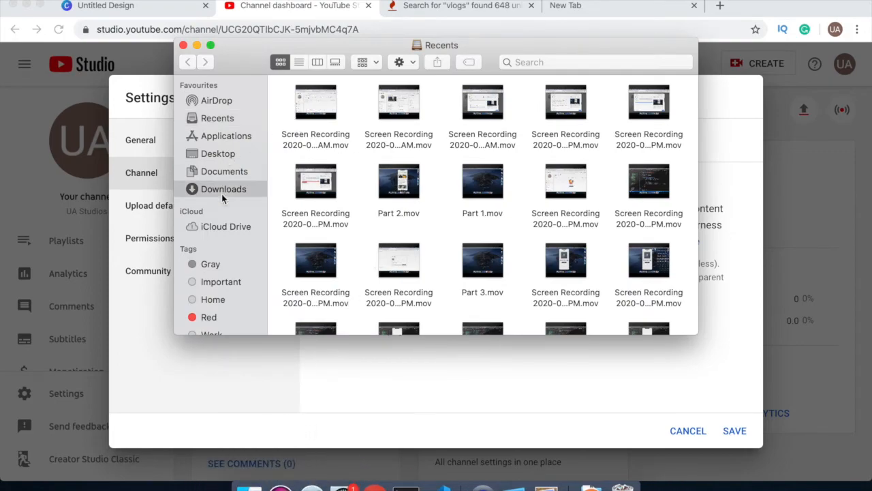
pyautogui.moveTo(314, 268); pyautogui.dragTo(545, 347)
pyautogui.rightClick(551, 350)
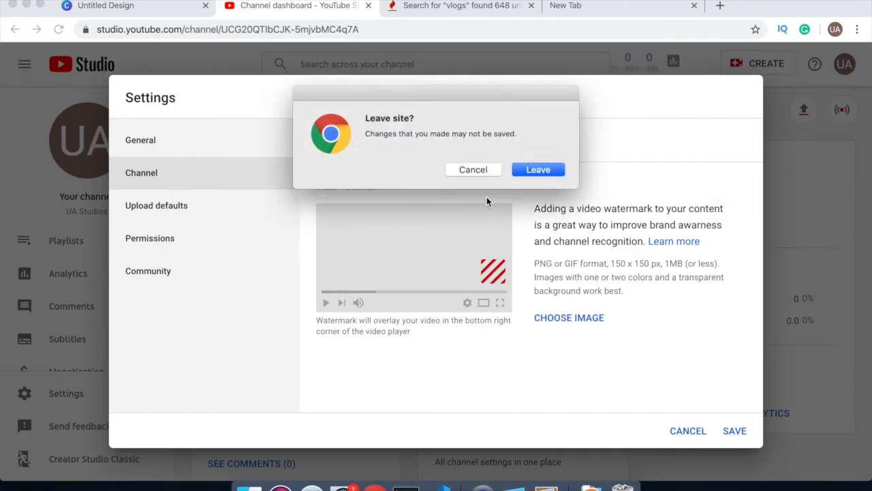
pyautogui.click(477, 169)
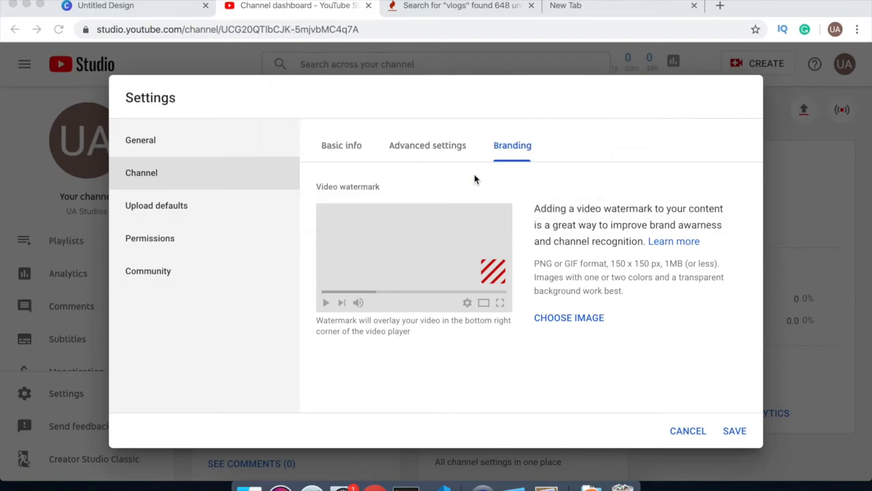
# Add Red-Logo-Transparent-Subscribe.png from the Downloads folder as the video watermark, and save it with the display time set to Entire video
pyautogui.click(576, 319)
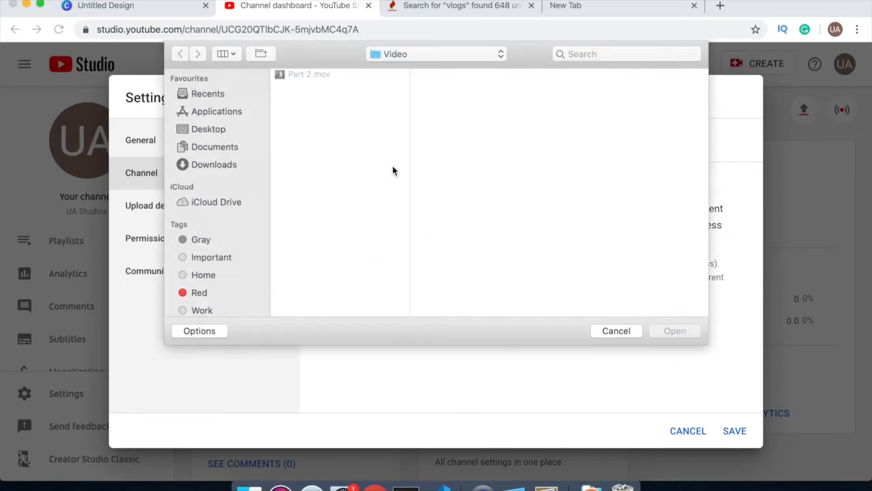
pyautogui.scroll(-2, 230, 152)
pyautogui.scroll(2, 230, 151)
pyautogui.click(217, 165)
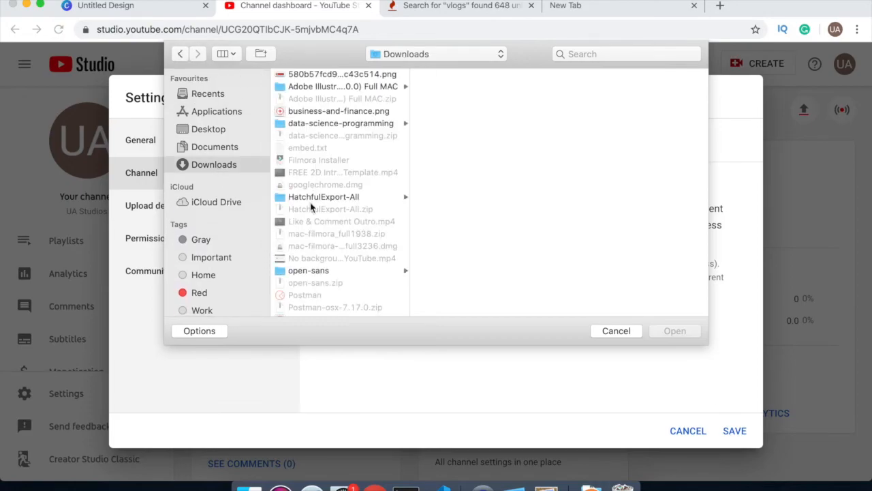
pyautogui.scroll(-3, 310, 208)
pyautogui.click(313, 257)
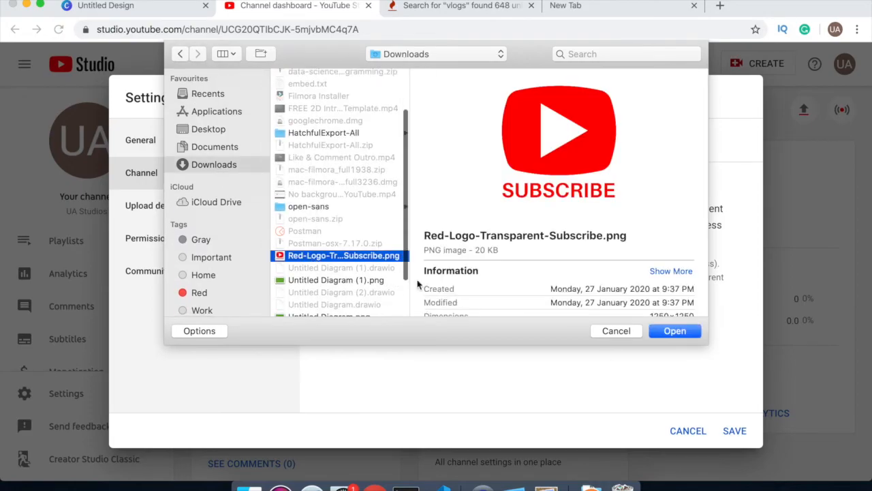
pyautogui.click(672, 326)
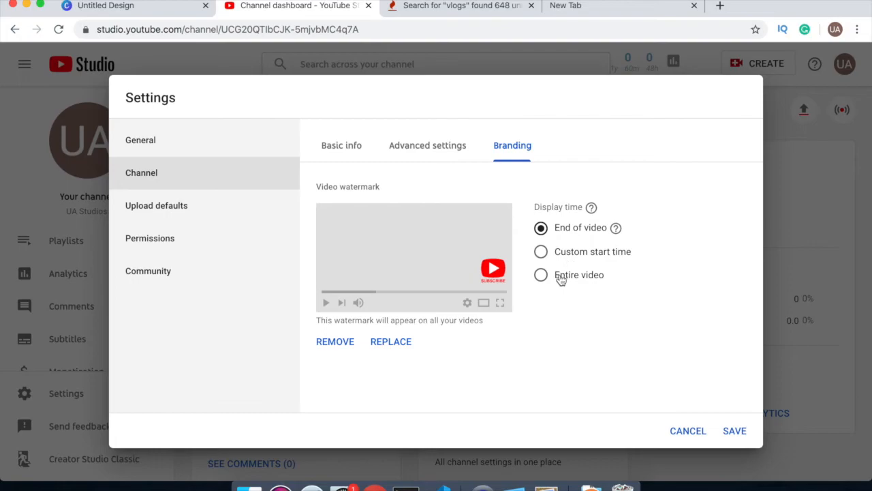
pyautogui.click(561, 278)
pyautogui.click(734, 431)
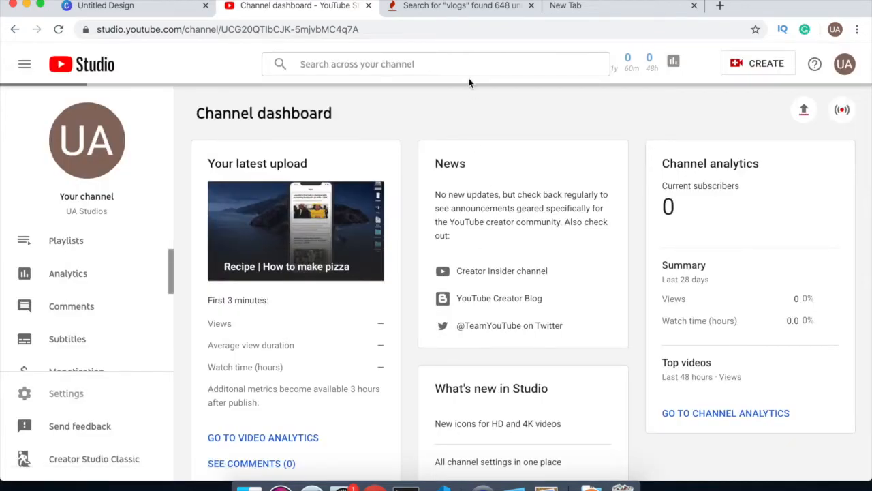
# Open YouTube in the empty browser tab and browse the recommended videos on the home page
pyautogui.click(611, 9)
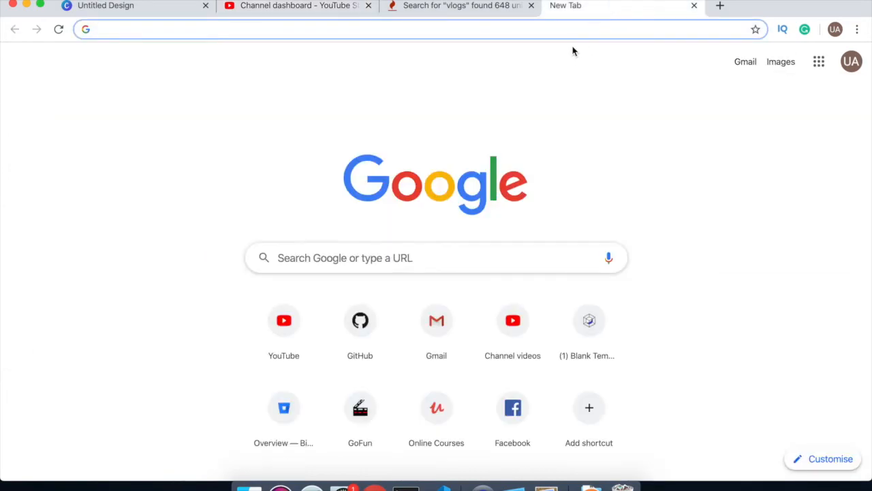
pyautogui.write('you')
pyautogui.press('Return')
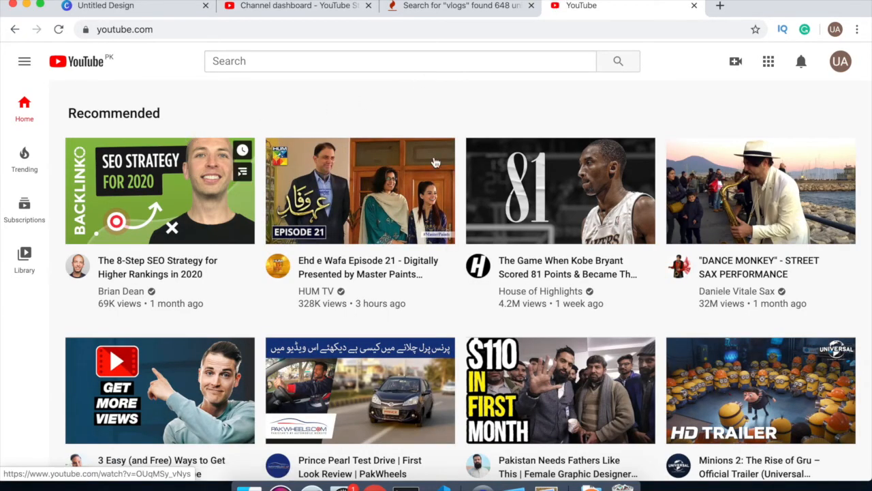
pyautogui.scroll(-1, 584, 203)
pyautogui.scroll(-1, 585, 204)
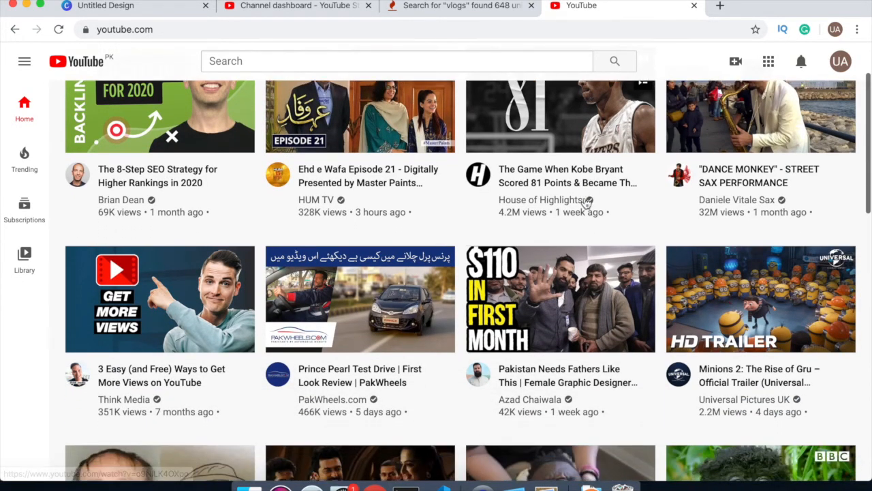
pyautogui.scroll(-1, 585, 203)
pyautogui.scroll(-5, 585, 203)
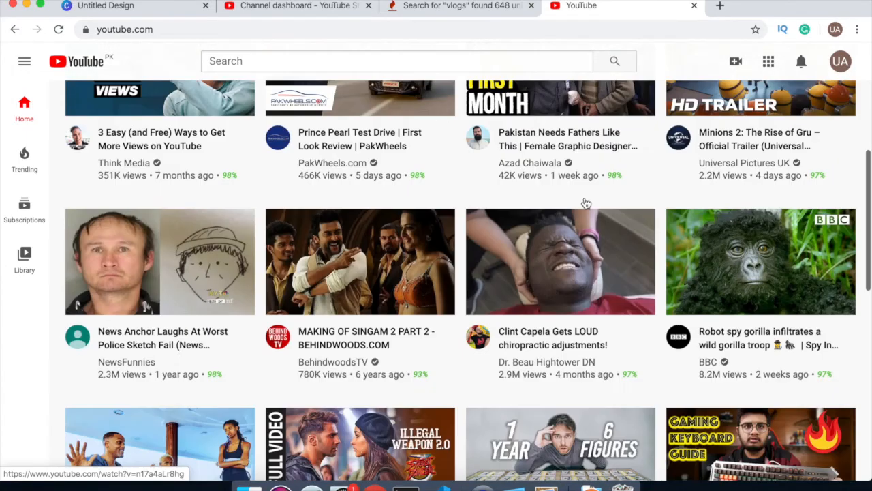
pyautogui.scroll(-4, 585, 203)
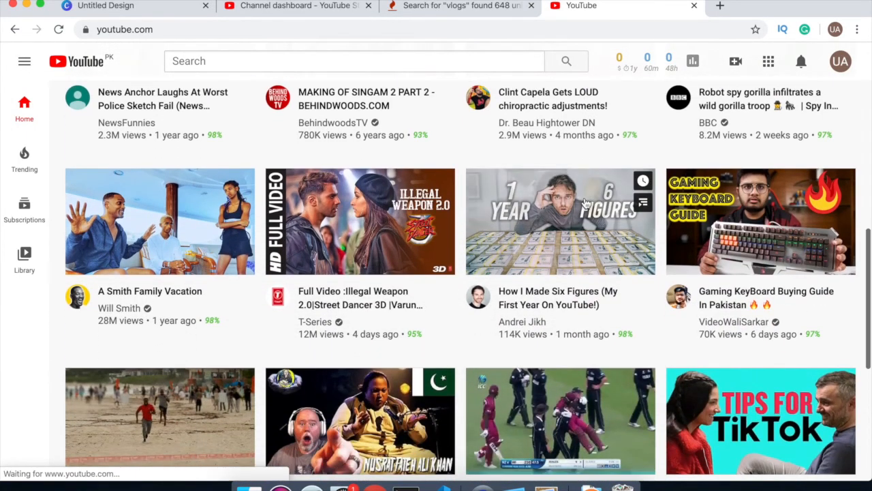
pyautogui.scroll(-3, 584, 204)
pyautogui.scroll(-7, 585, 203)
pyautogui.scroll(2, 585, 203)
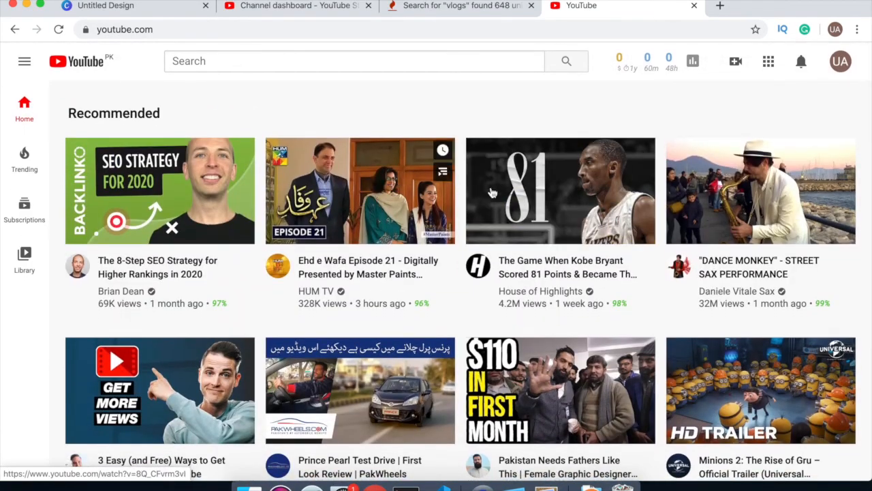
# Play the House of Highlights video about Kobe Bryant's 81-point game from 2:33 and look over its page and vidIQ statistics
pyautogui.click(524, 197)
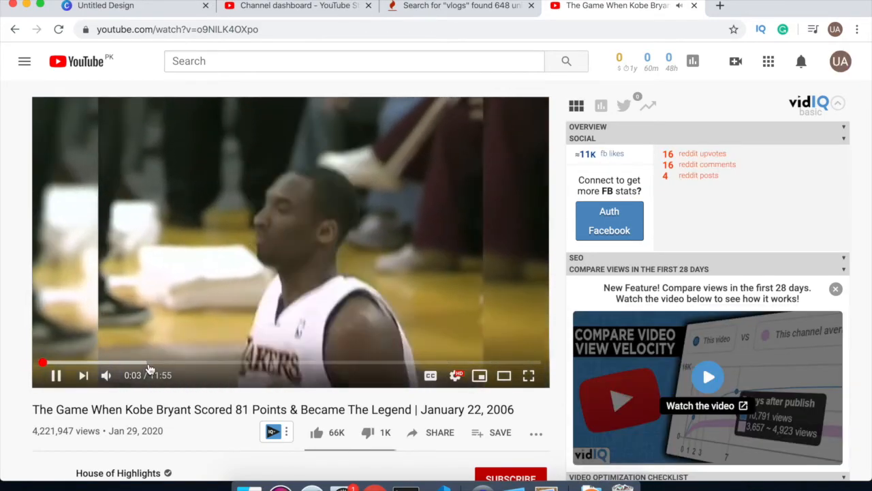
pyautogui.click(148, 362)
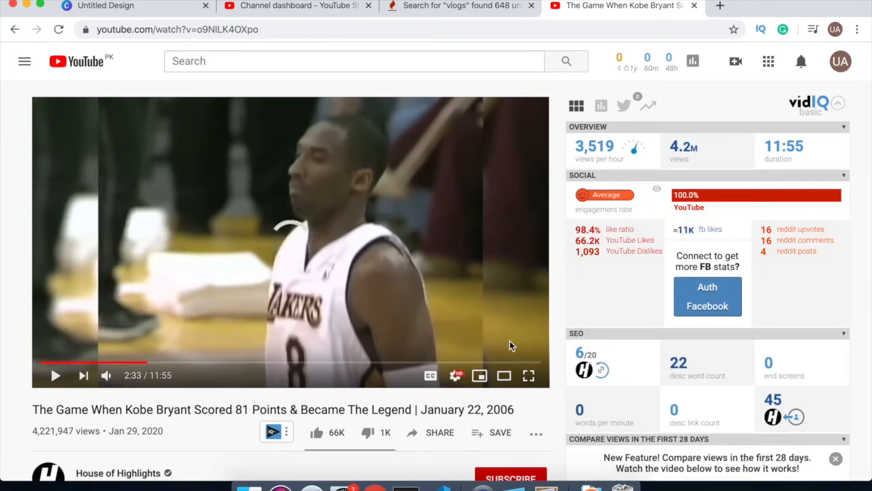
pyautogui.scroll(-10, 509, 347)
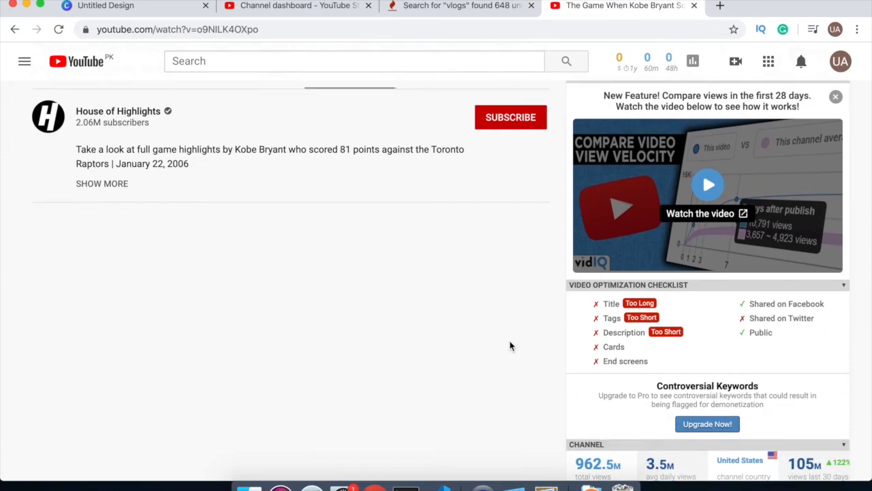
pyautogui.scroll(-5, 509, 346)
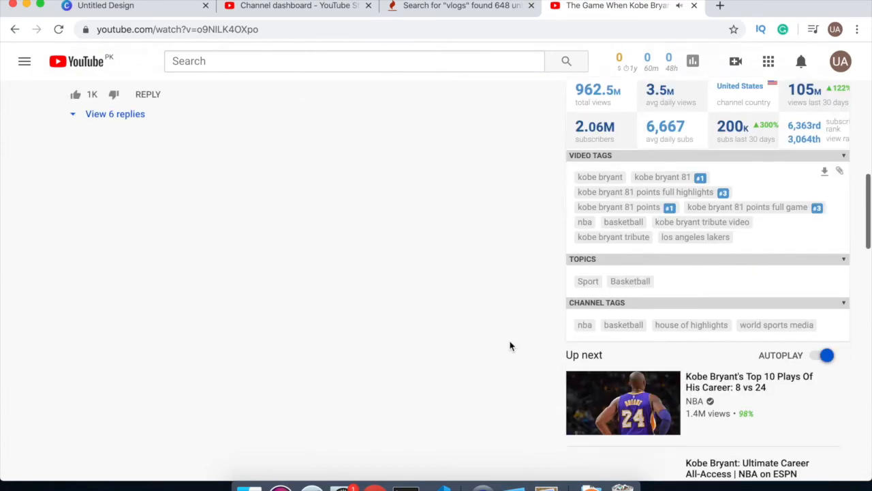
pyautogui.scroll(-2, 510, 346)
pyautogui.scroll(8, 509, 347)
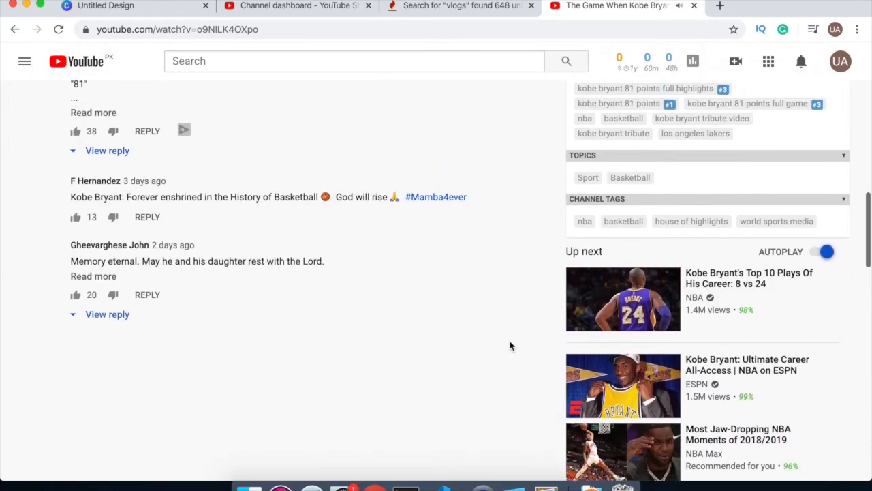
pyautogui.scroll(7, 509, 346)
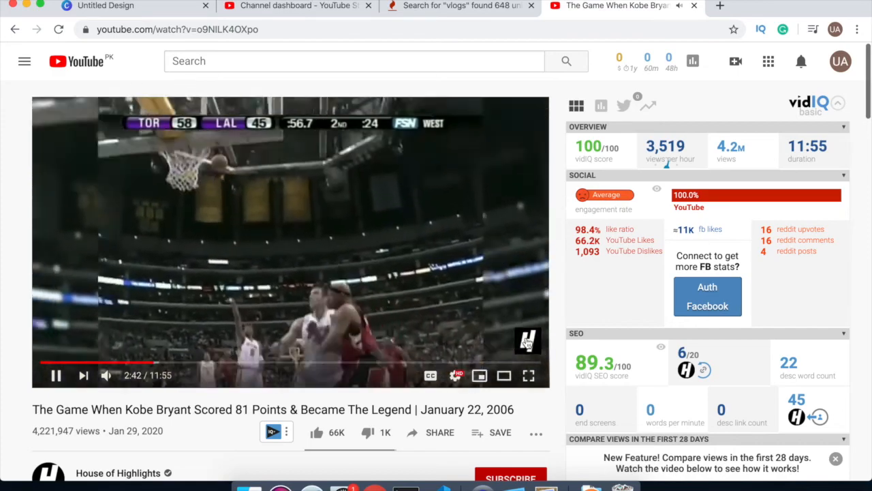
# Open the channel page linked from the video's watermark, and close both the channel and video tabs
pyautogui.click(527, 343)
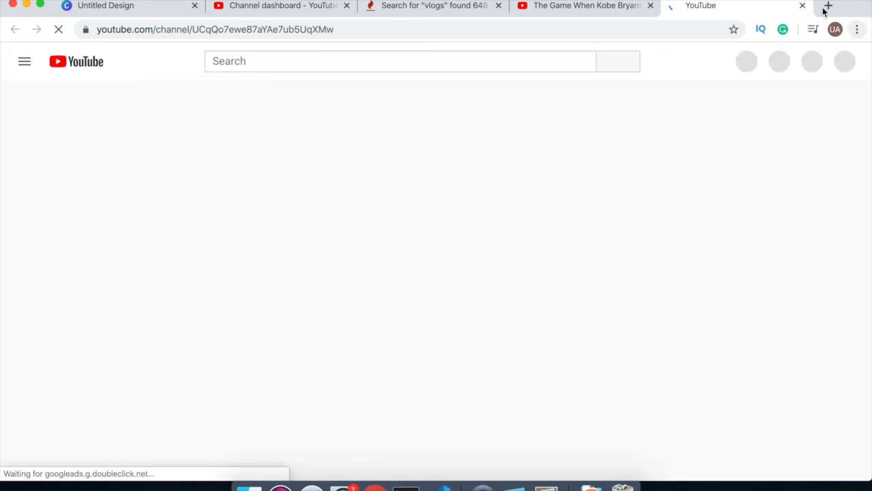
pyautogui.press('super+w')
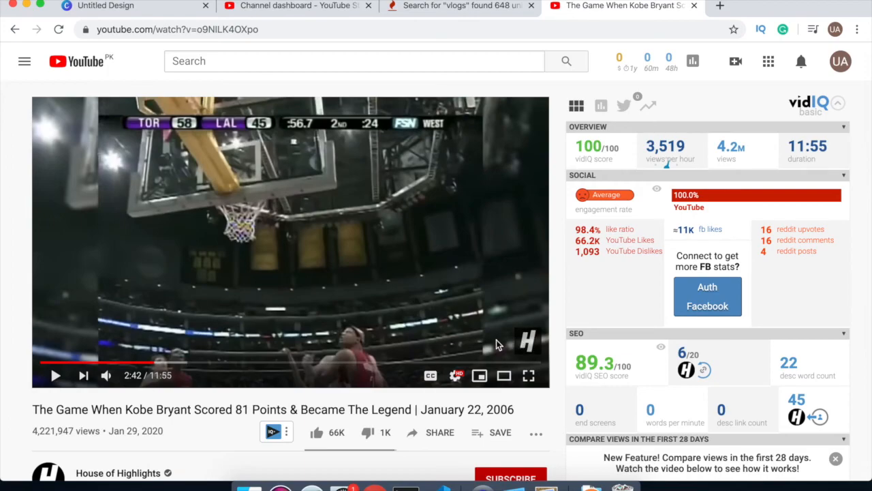
pyautogui.click(693, 6)
# Return to the channel dashboard and reopen the channel's Branding settings to check the saved video watermark
pyautogui.click(336, 8)
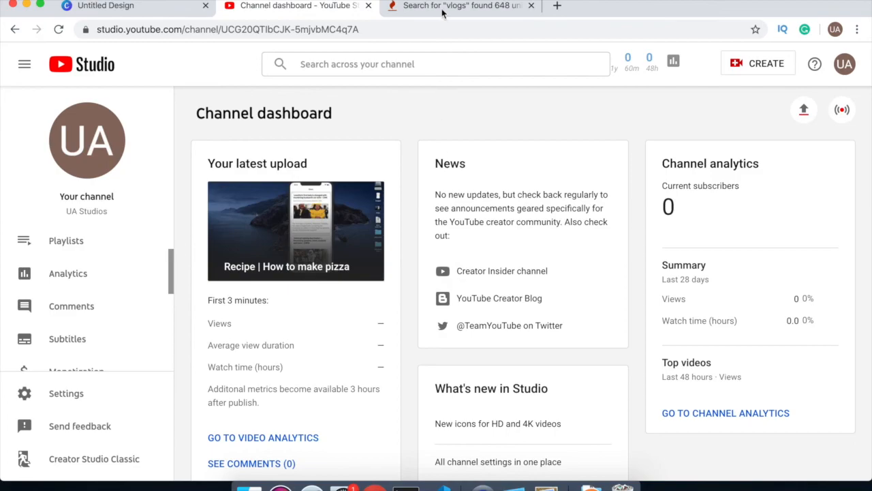
pyautogui.scroll(-3, 363, 163)
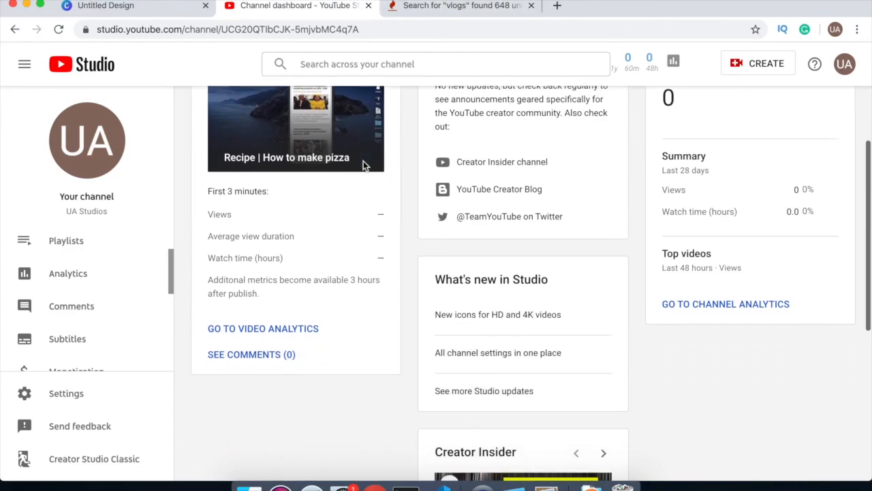
pyautogui.scroll(-2, 96, 306)
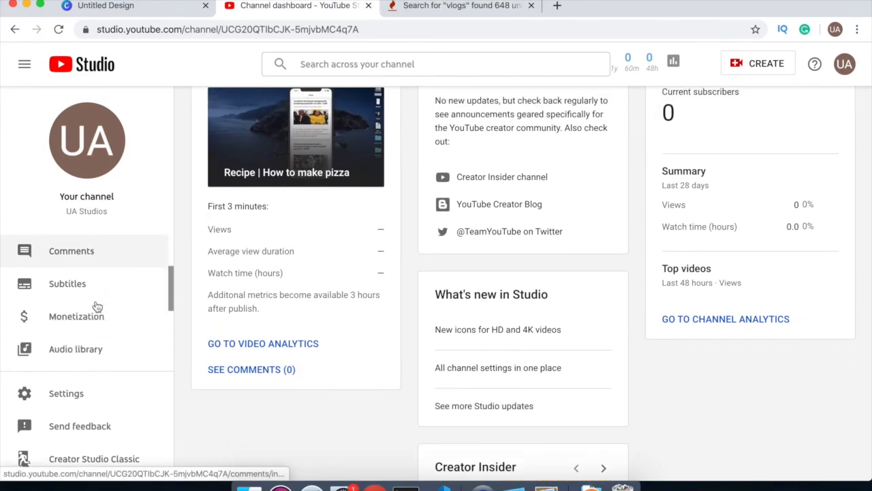
pyautogui.click(80, 394)
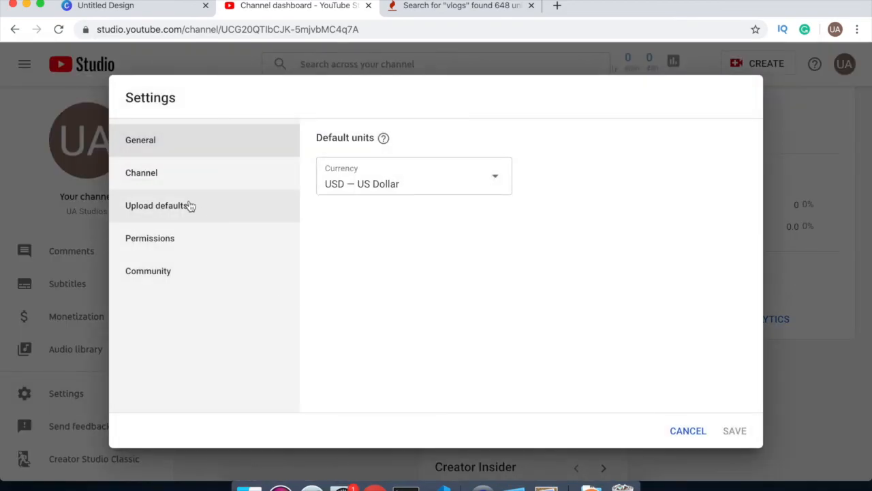
pyautogui.click(194, 188)
pyautogui.click(523, 150)
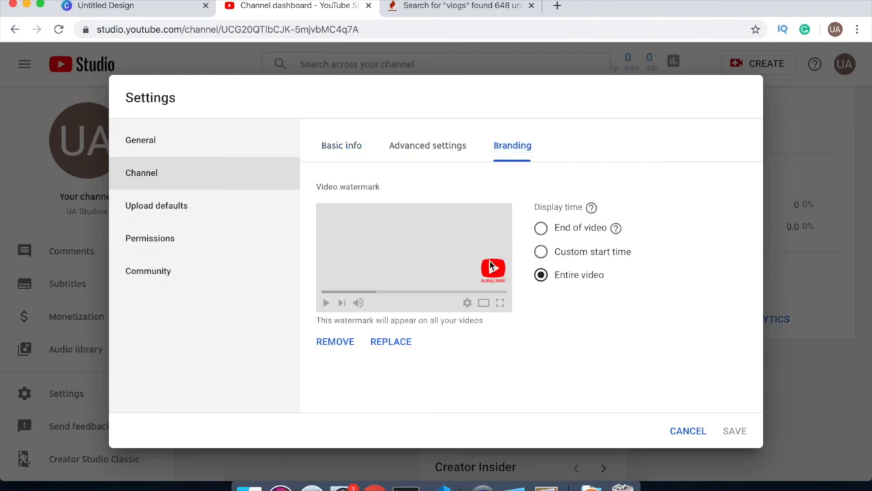